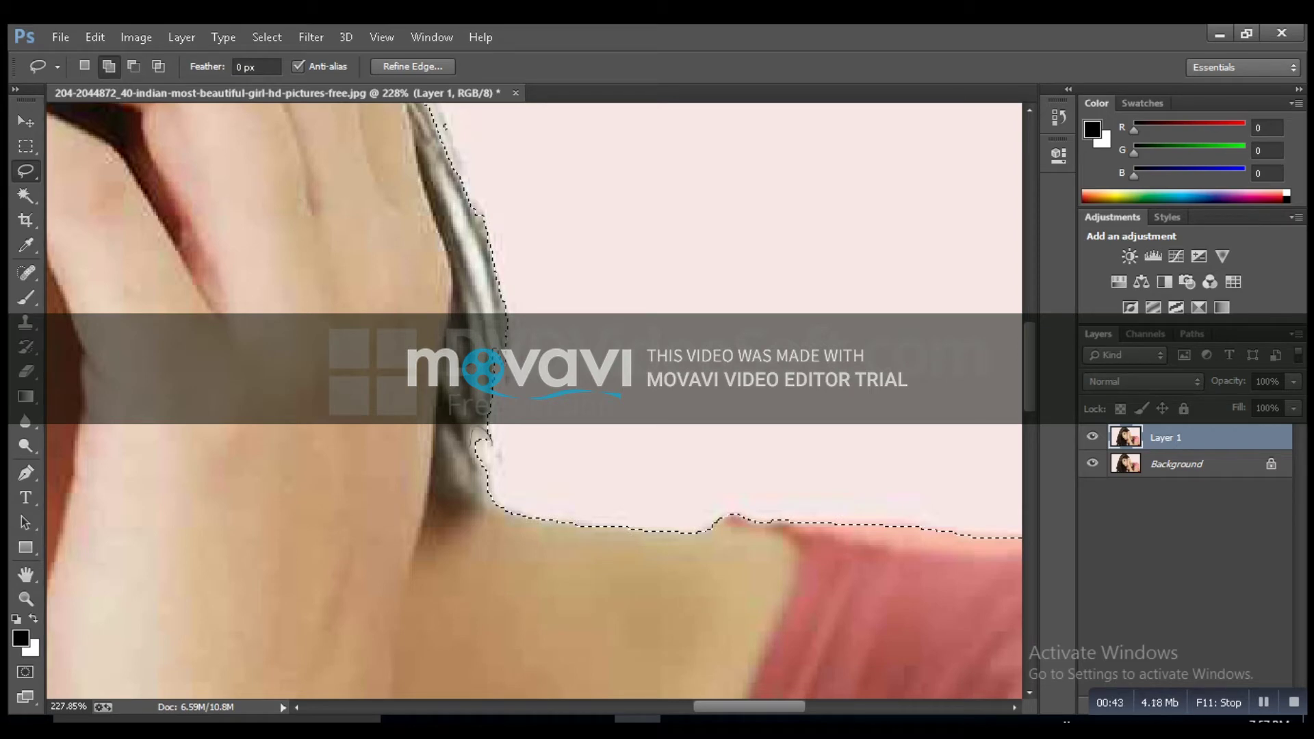
Step: Add the bright streak in the strands beside the raised hand to the background selection using the Lasso
scroll(534, 401, "down", 5)
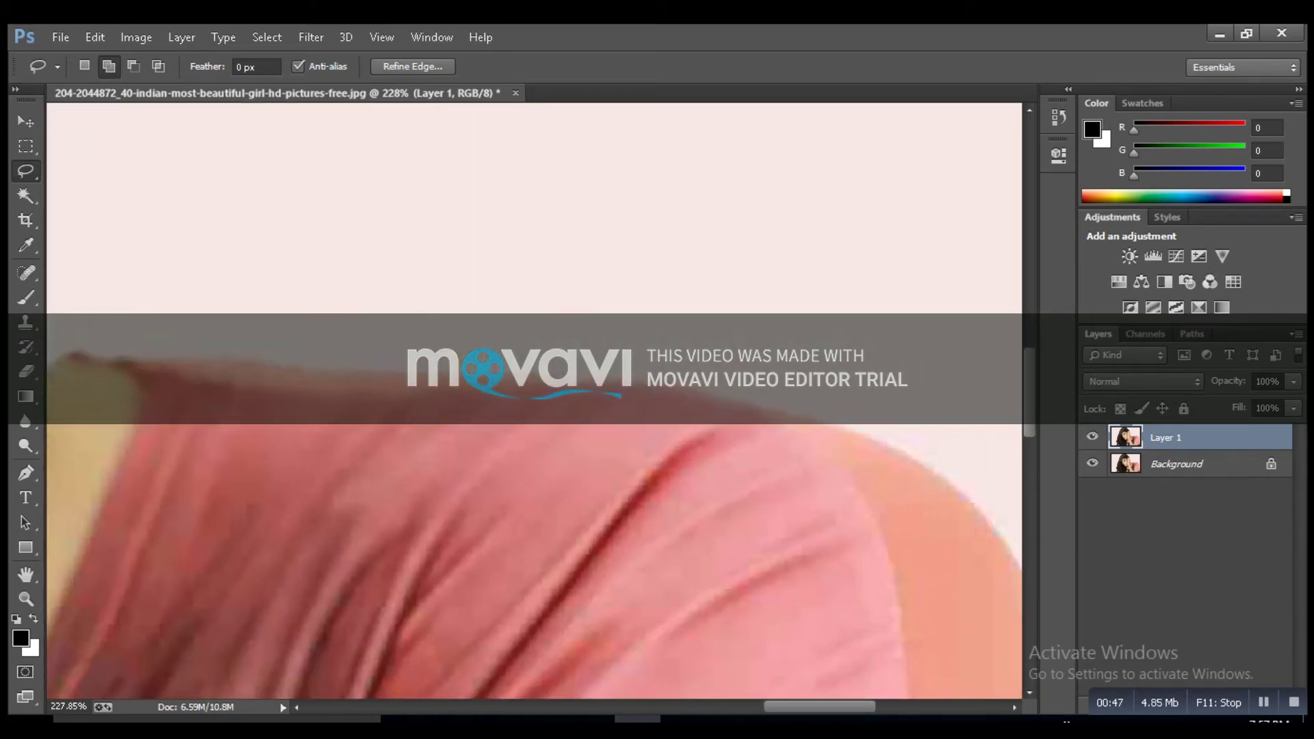
scroll(534, 401, "up", 6)
scroll(524, 214, "up", 3)
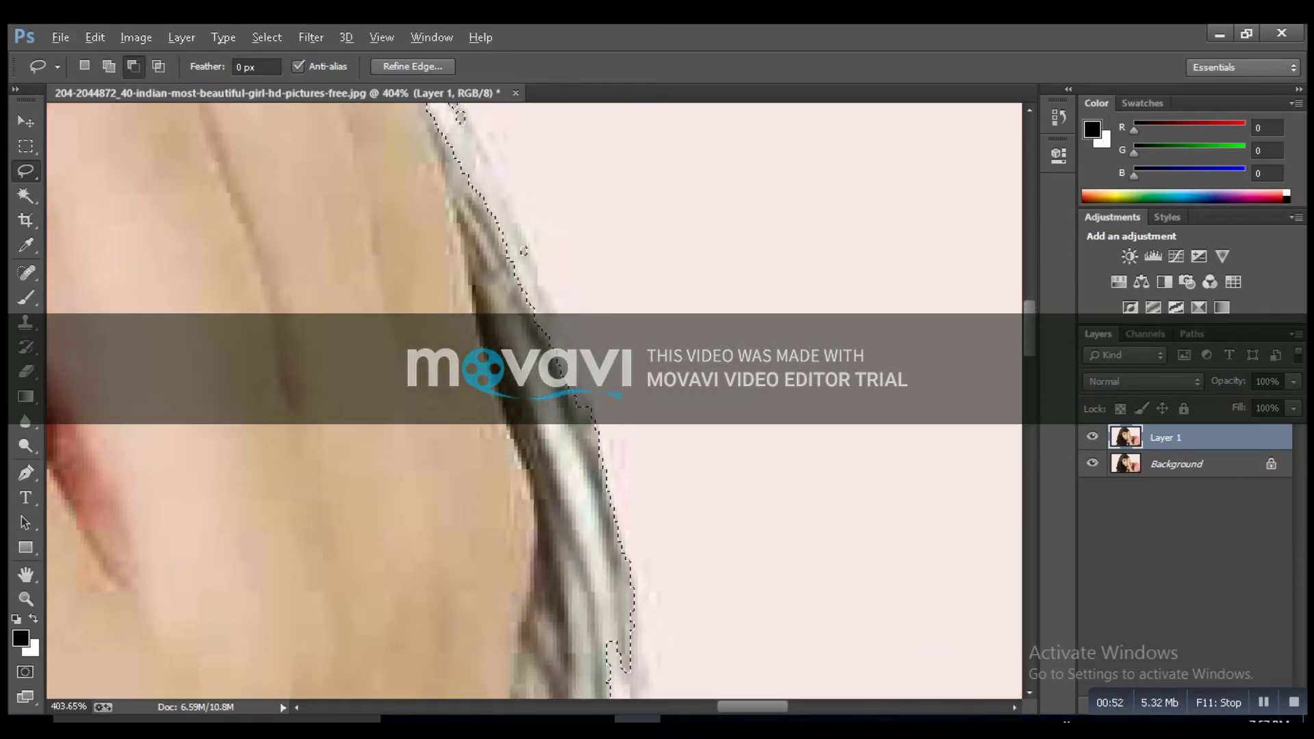
mouse_move(503, 301)
left_mouse_down()
mouse_move(607, 546)
mouse_move(601, 577)
left_mouse_up()
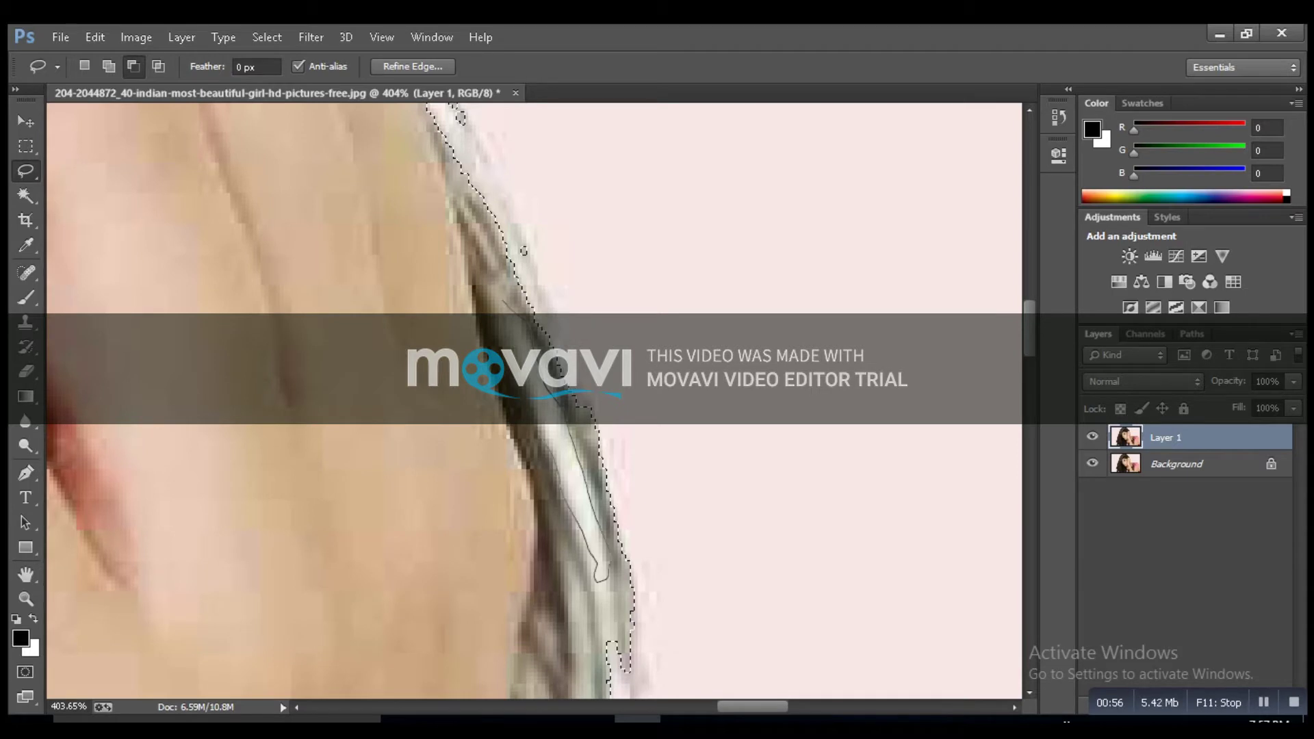
left_click_drag(524, 251, 525, 252)
scroll(527, 259, "down", 2)
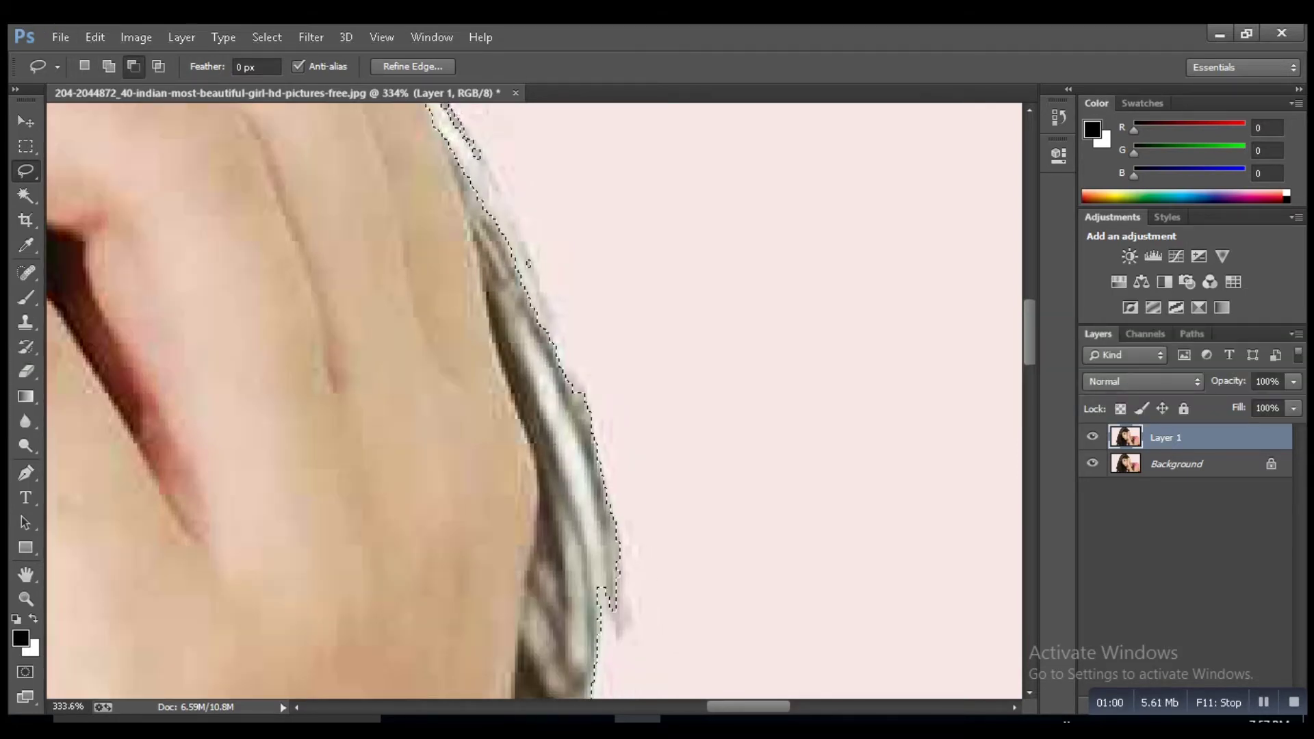
key("shift")
left_click_drag(556, 381, 531, 273)
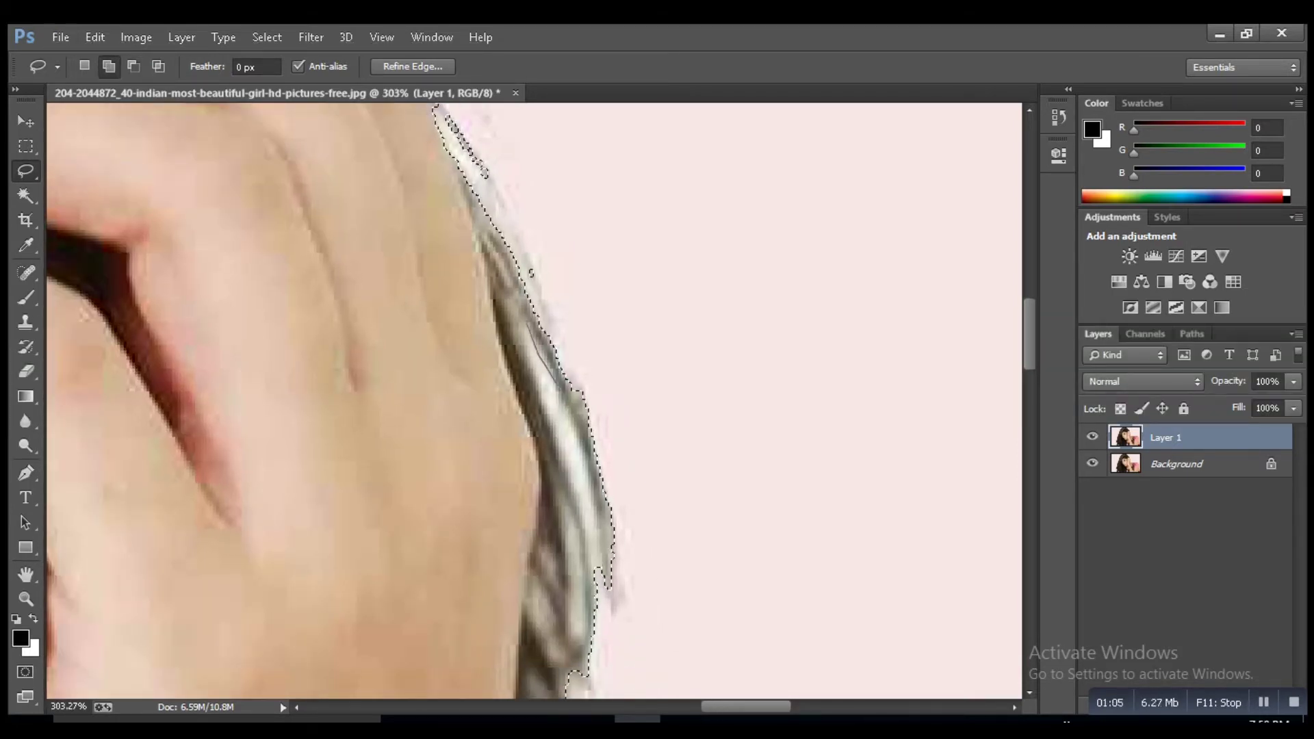
left_click_drag(534, 328, 535, 325)
scroll(548, 411, "up", 3)
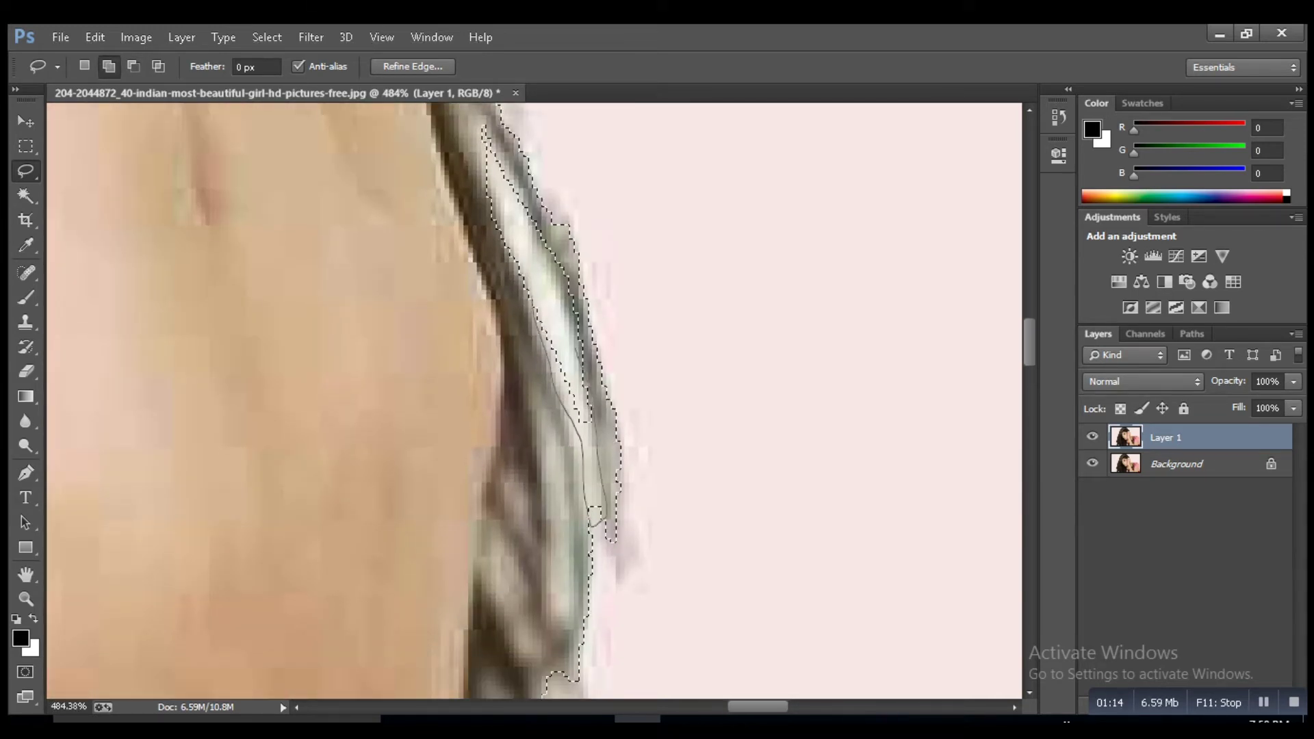
Step: Lasso the remaining light gaps in the strands beside the wrist into the selection, down to just above the shoulder
left_click_drag(592, 513, 593, 512)
scroll(562, 411, "up", 3)
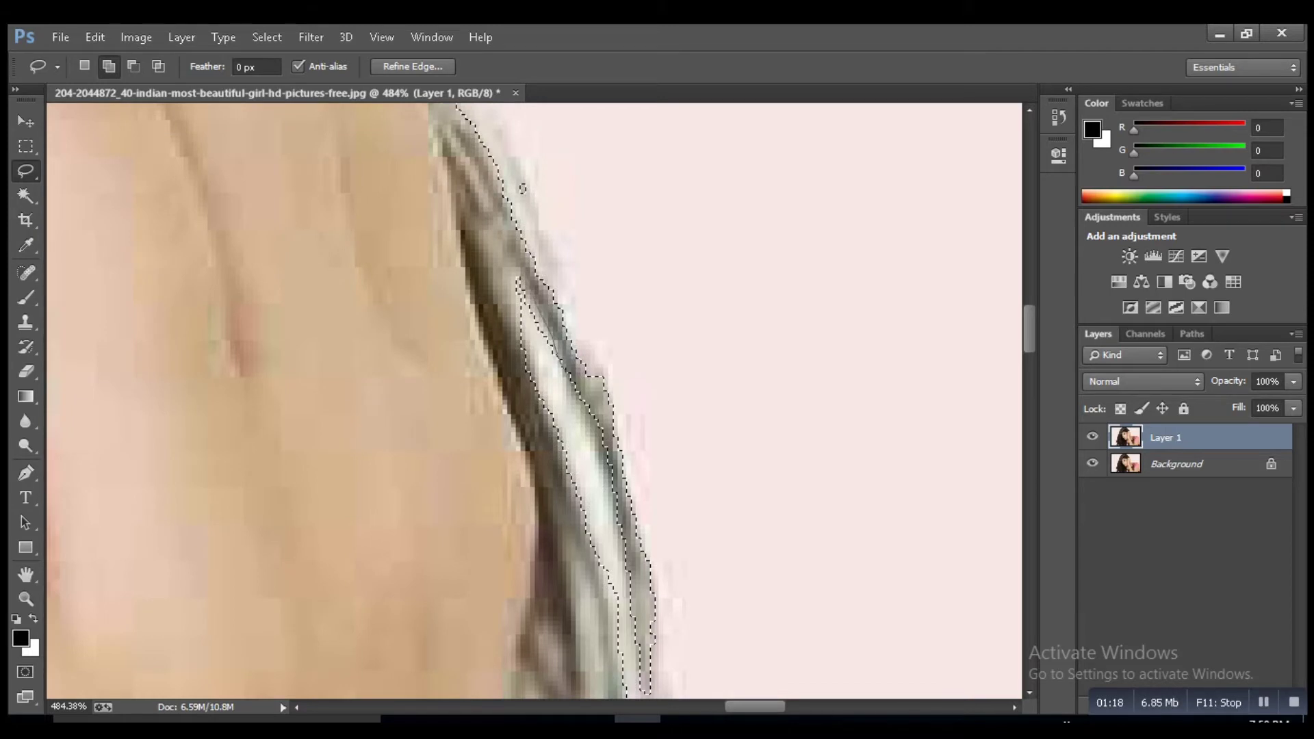
scroll(541, 410, "down", 3)
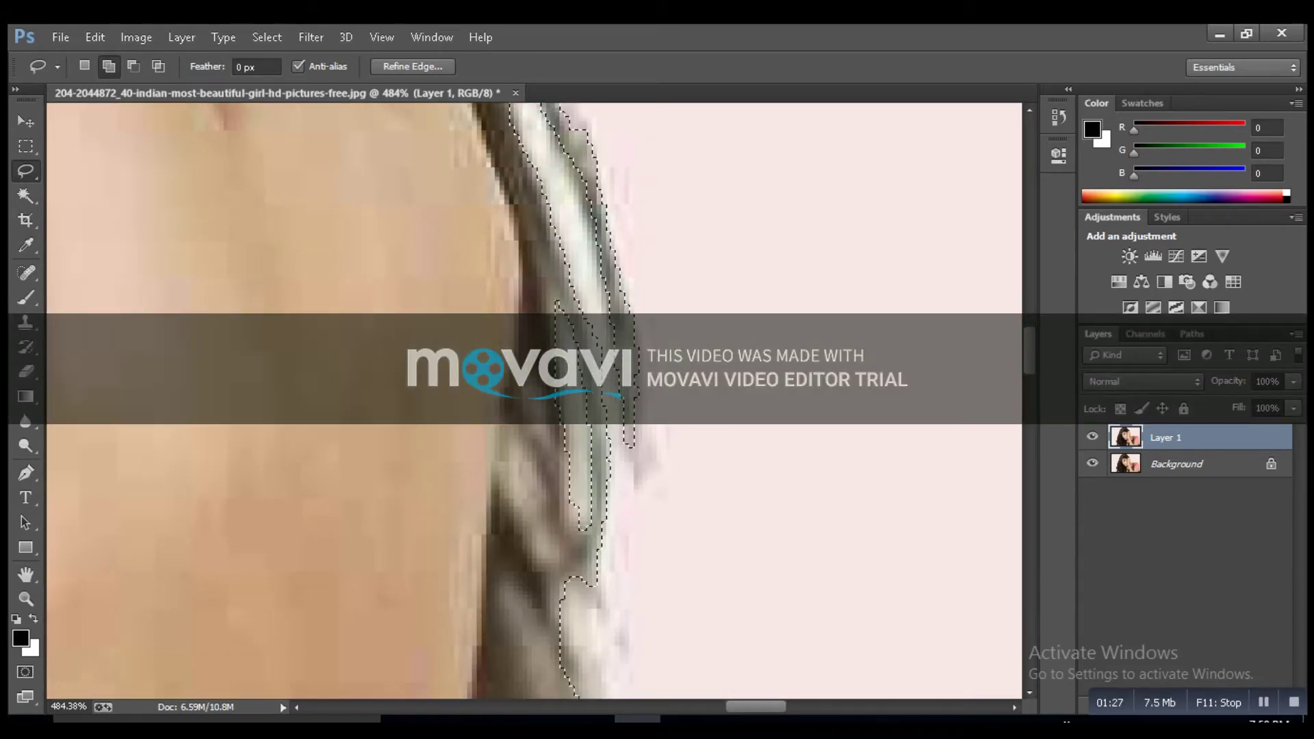
scroll(534, 401, "down", 3)
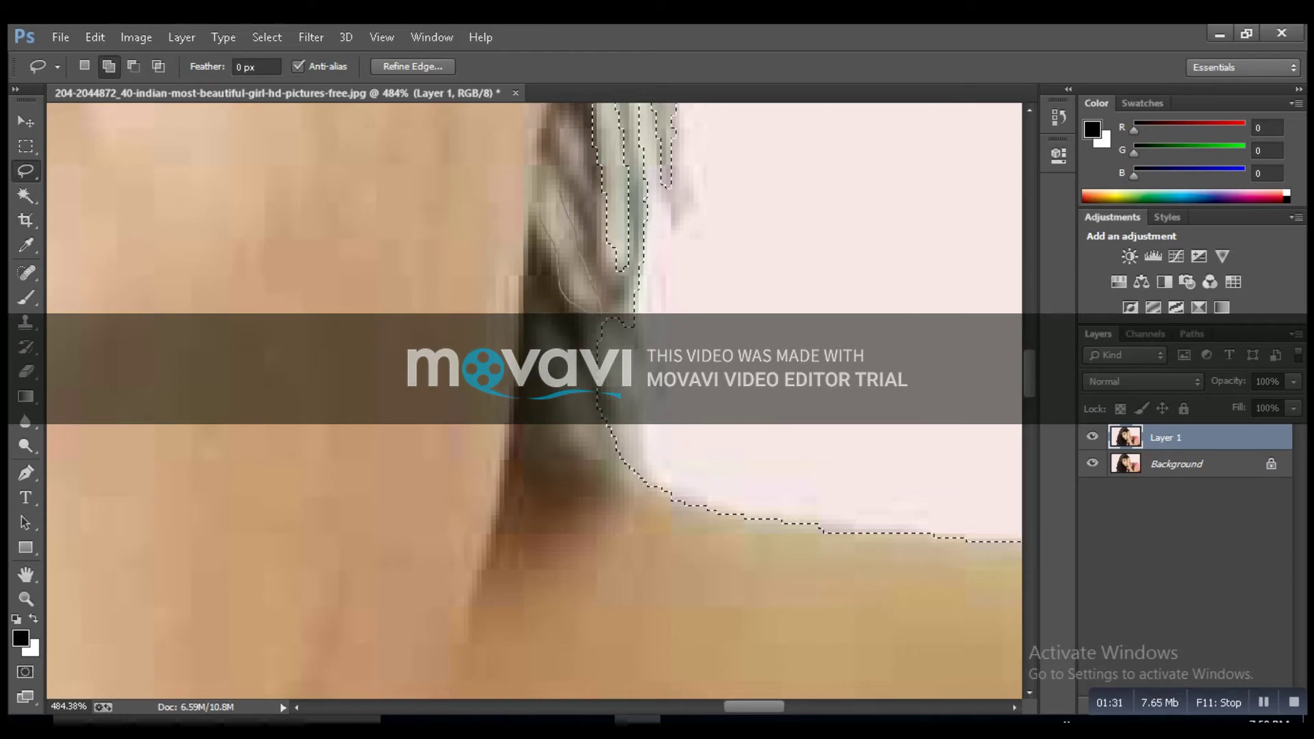
scroll(548, 410, "down", 1)
left_click_drag(568, 274, 569, 275)
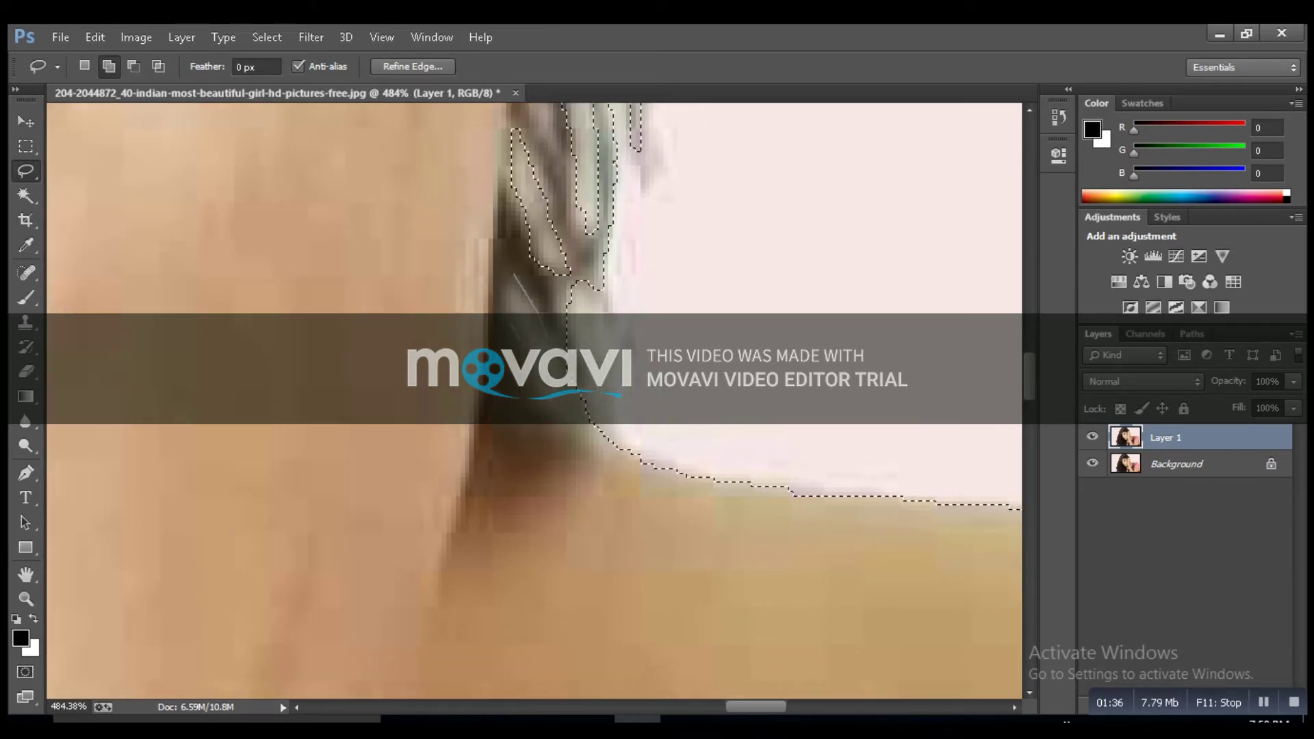
Step: Add the small light gap between the hair and the top of the raised hand to the selection
scroll(527, 301, "down", 5)
scroll(534, 401, "up", 5)
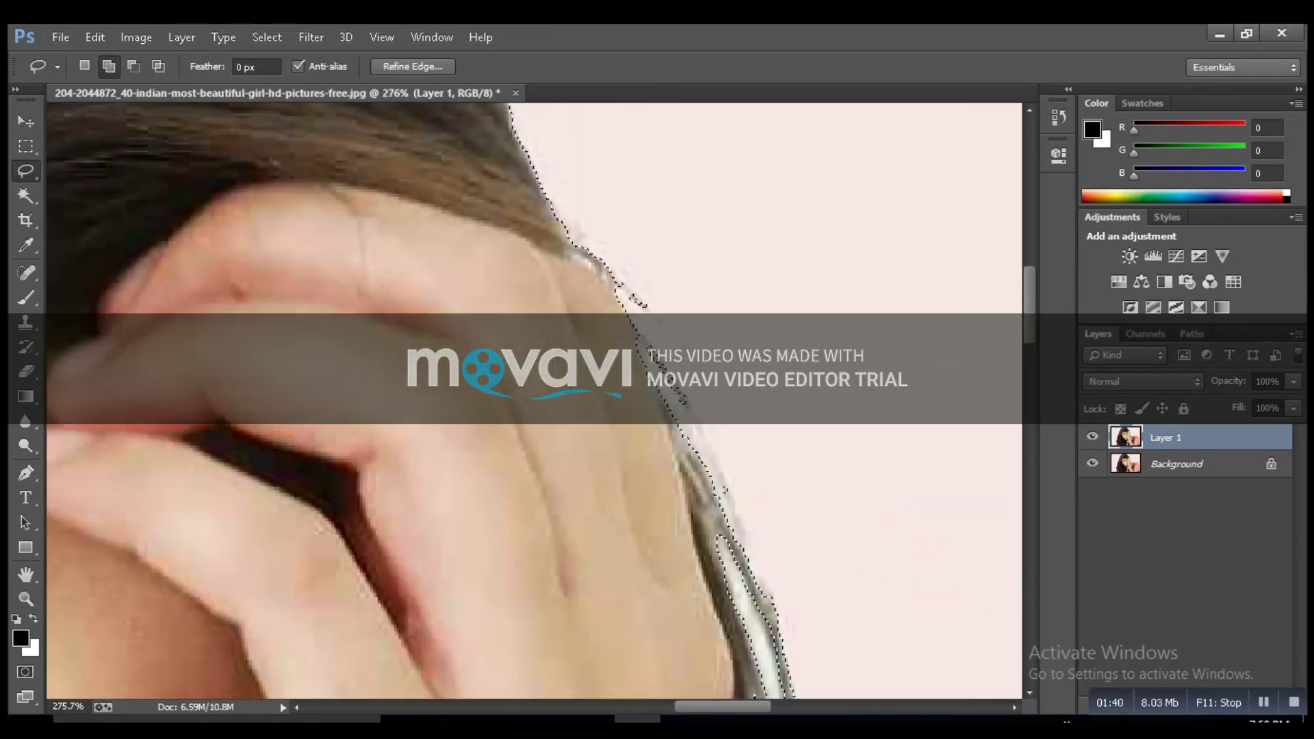
scroll(602, 329, "down", 10)
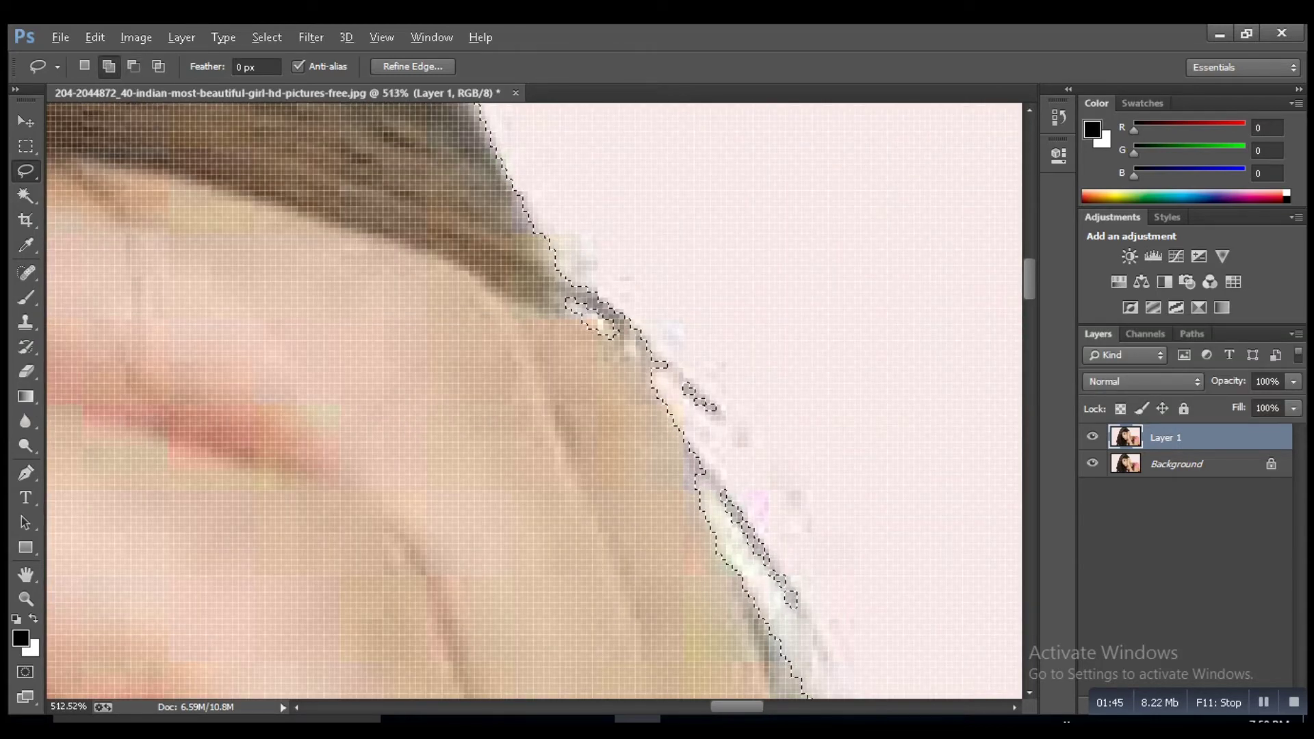
Step: Add the bright streaks along the outer edge of the long hair to the selection with the Lasso
scroll(226, 308, "up", 8)
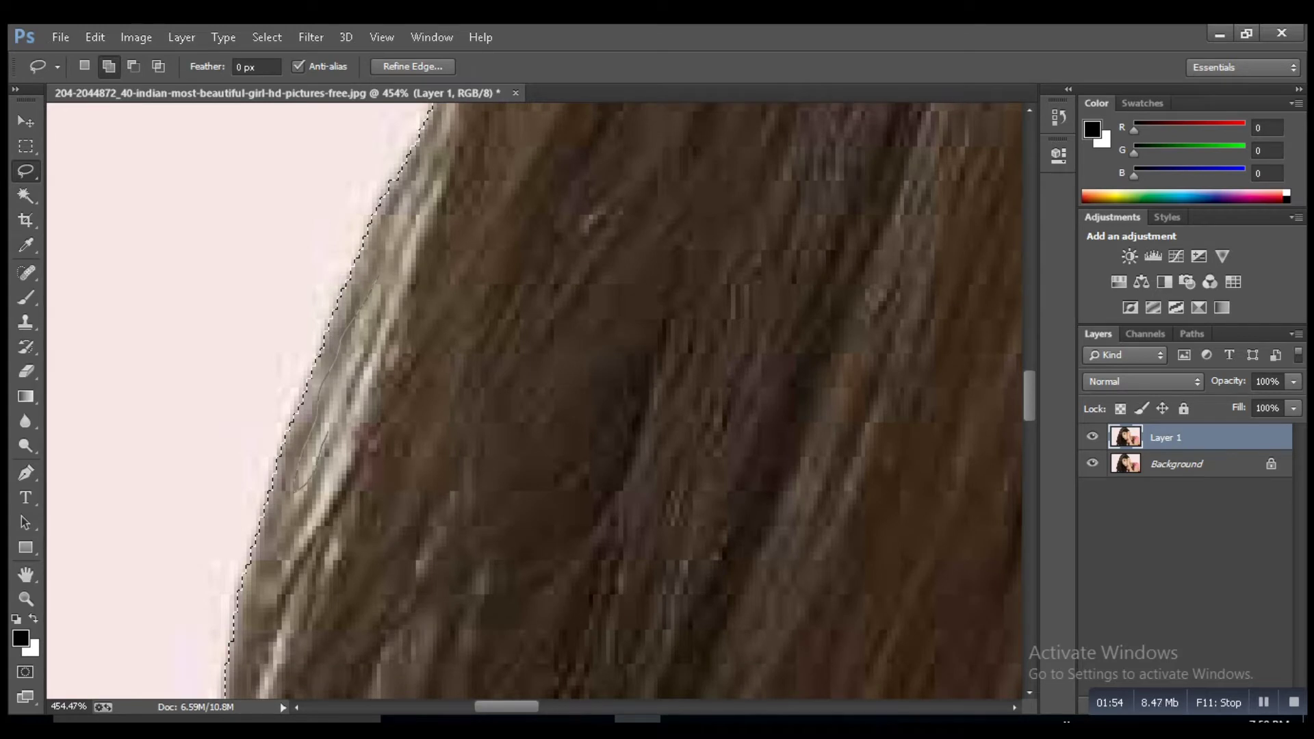
mouse_move(327, 431)
left_mouse_down()
mouse_move(374, 280)
mouse_move(375, 348)
left_mouse_up()
scroll(374, 280, "up", 2)
scroll(375, 348, "down", 2)
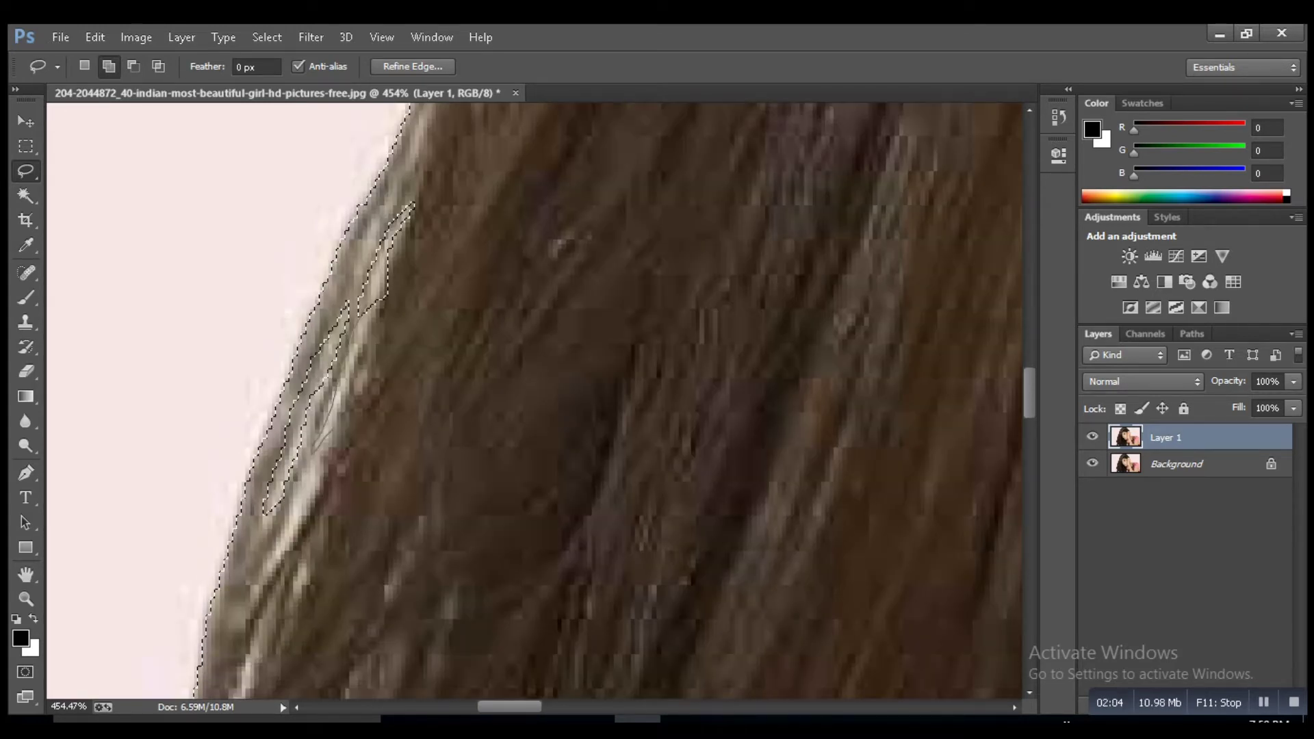
scroll(329, 411, "down", 2)
left_click_drag(295, 375, 414, 116)
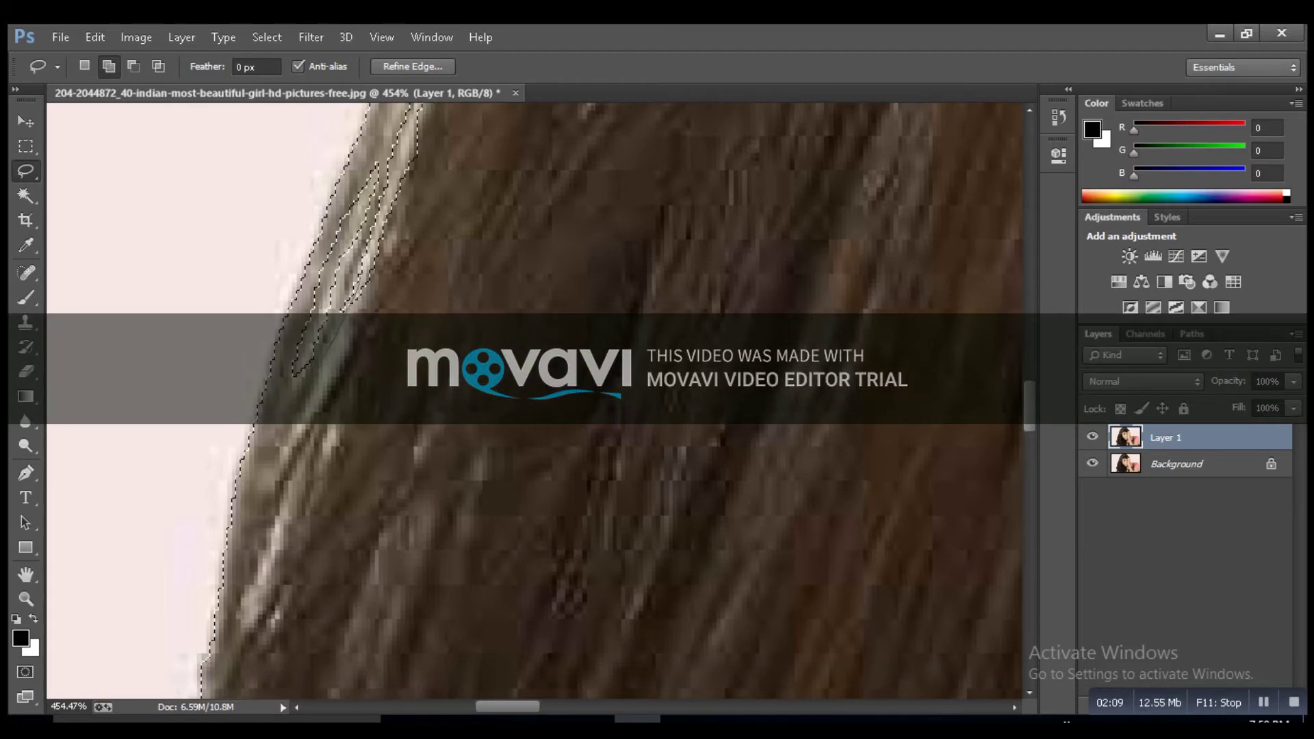
scroll(521, 404, "down", 2)
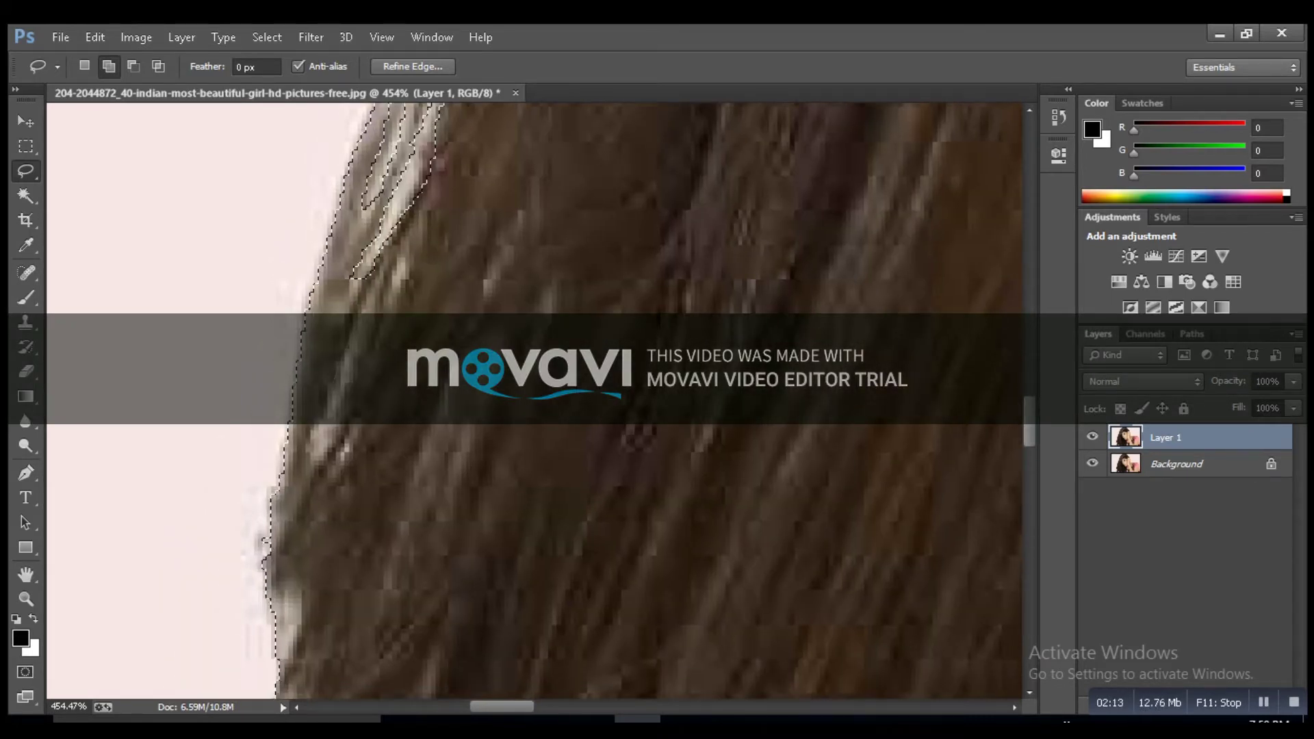
Step: Continue lassoing light streaks and pale fringes into the selection farther down the outer edge of the long hair
scroll(520, 404, "down", 2)
left_click_drag(291, 418, 280, 486)
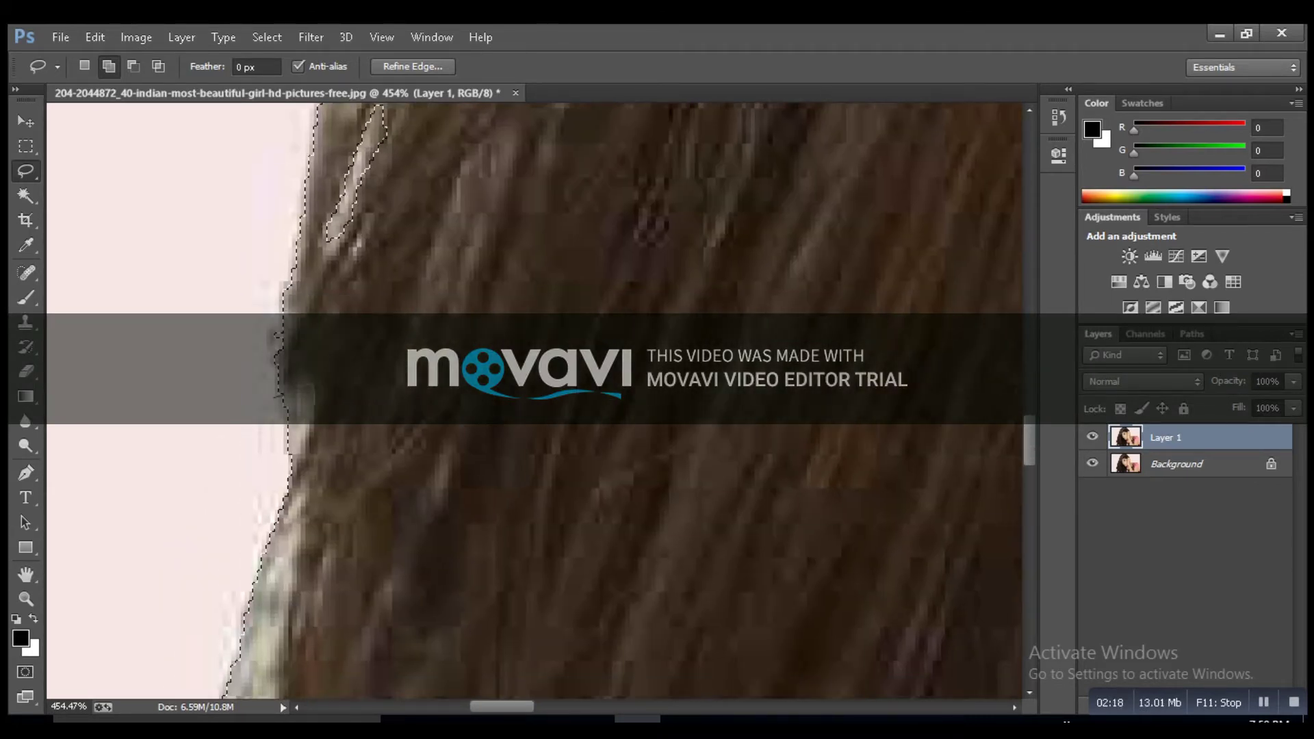
scroll(521, 404, "down", 1)
scroll(534, 404, "down", 2)
left_click_drag(321, 471, 323, 470)
scroll(521, 404, "down", 1)
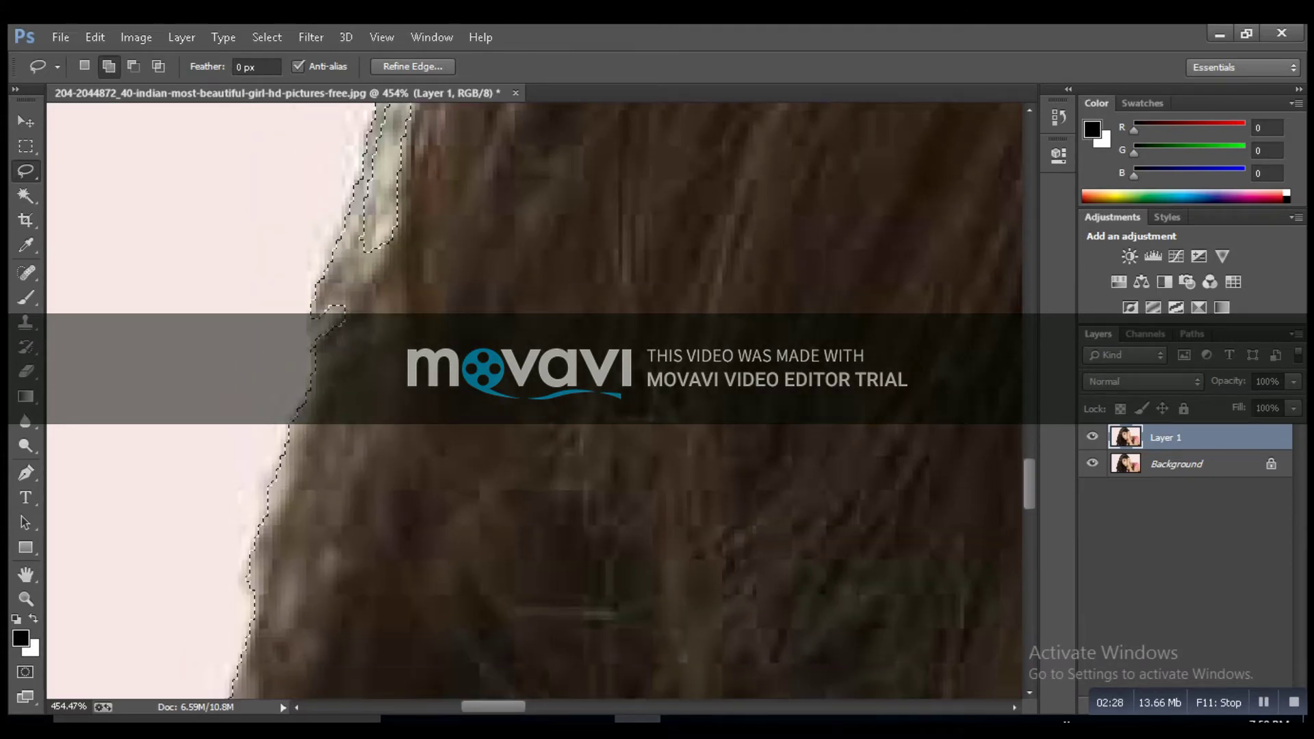
Step: Lasso the light gaps inside the curling strands at the lower outer edge of the hair into the selection
scroll(533, 403, "up", 5)
mouse_move(540, 296)
left_mouse_down()
mouse_move(459, 432)
mouse_move(538, 298)
left_mouse_up()
scroll(507, 356, "down", 2)
mouse_move(423, 337)
left_mouse_down()
mouse_move(409, 384)
mouse_move(425, 339)
left_mouse_up()
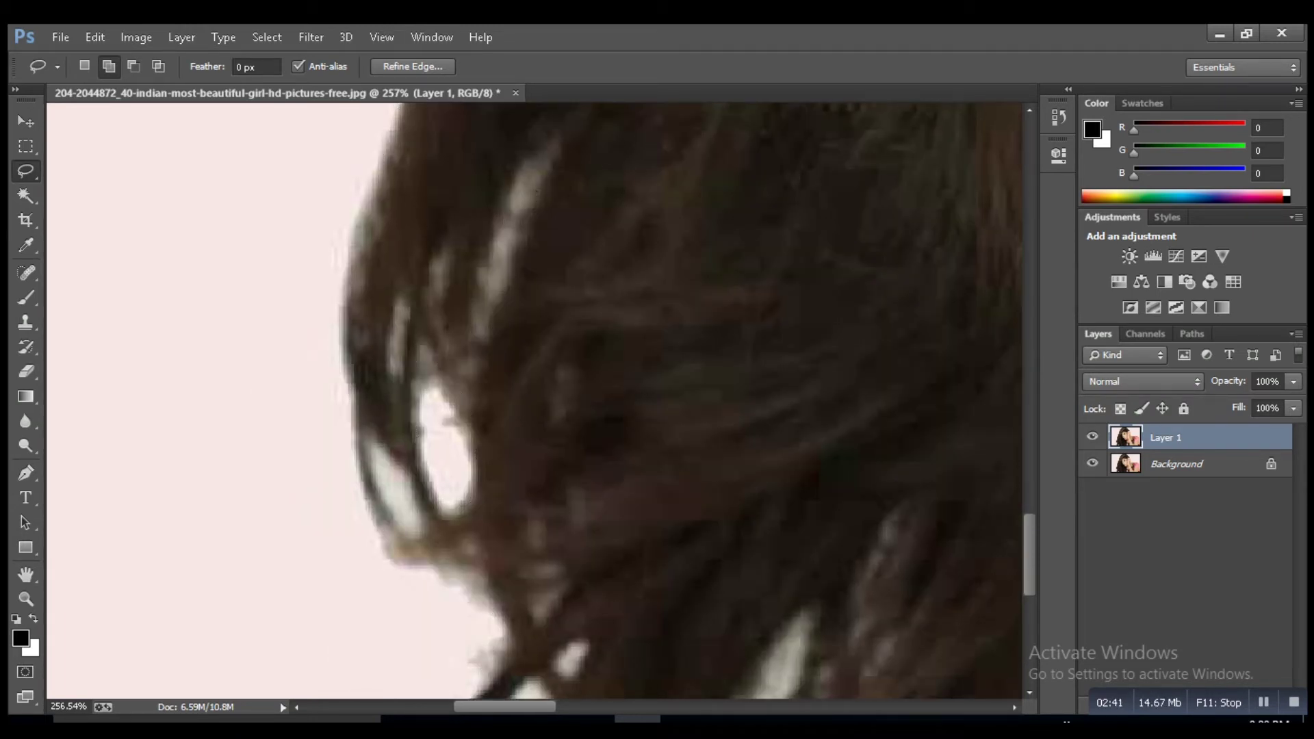
scroll(424, 339, "down", 1)
scroll(424, 339, "left", 1)
left_click_drag(399, 410, 432, 524)
mouse_move(418, 280)
left_mouse_down()
mouse_move(413, 371)
mouse_move(435, 294)
left_mouse_up()
Step: Tighten the selection along the concave hair outline below the curl and add the light gap inside the lowest lock
scroll(434, 294, "down", 6)
scroll(435, 294, "right", 2)
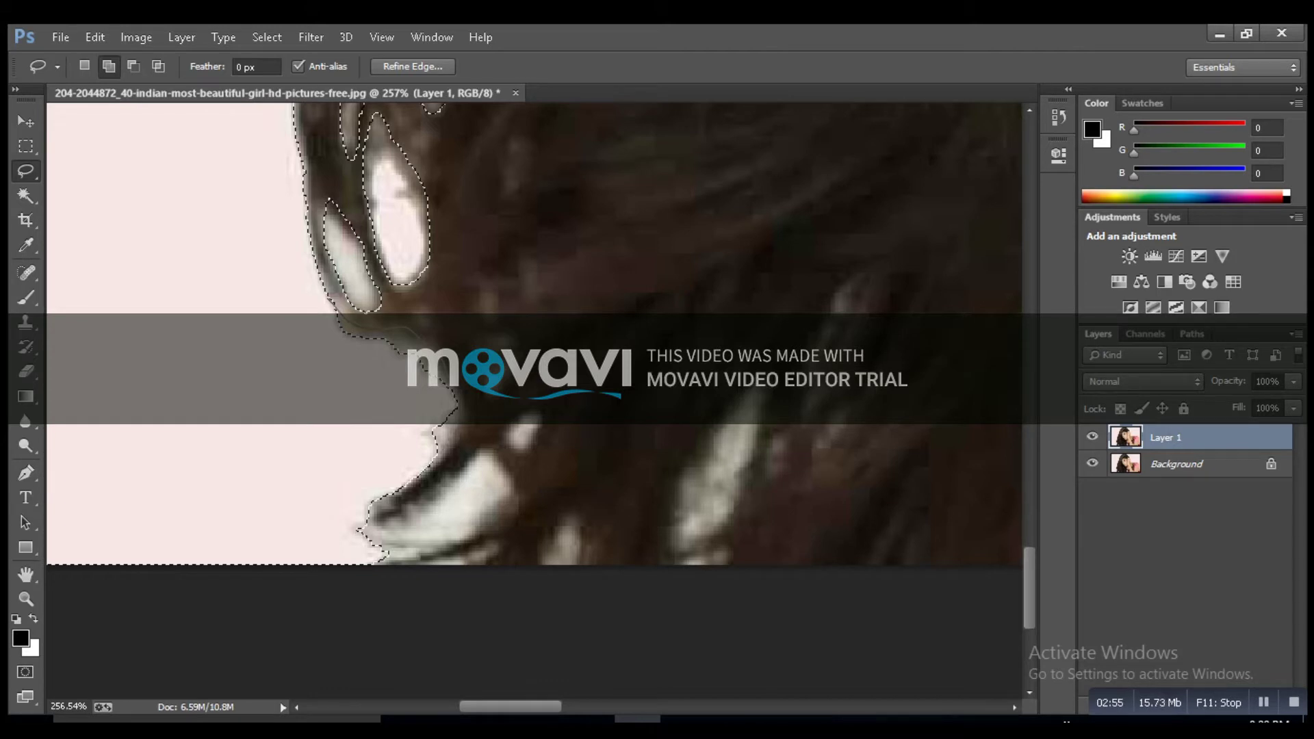
left_click_drag(402, 449, 441, 410)
scroll(534, 335, "down", 4)
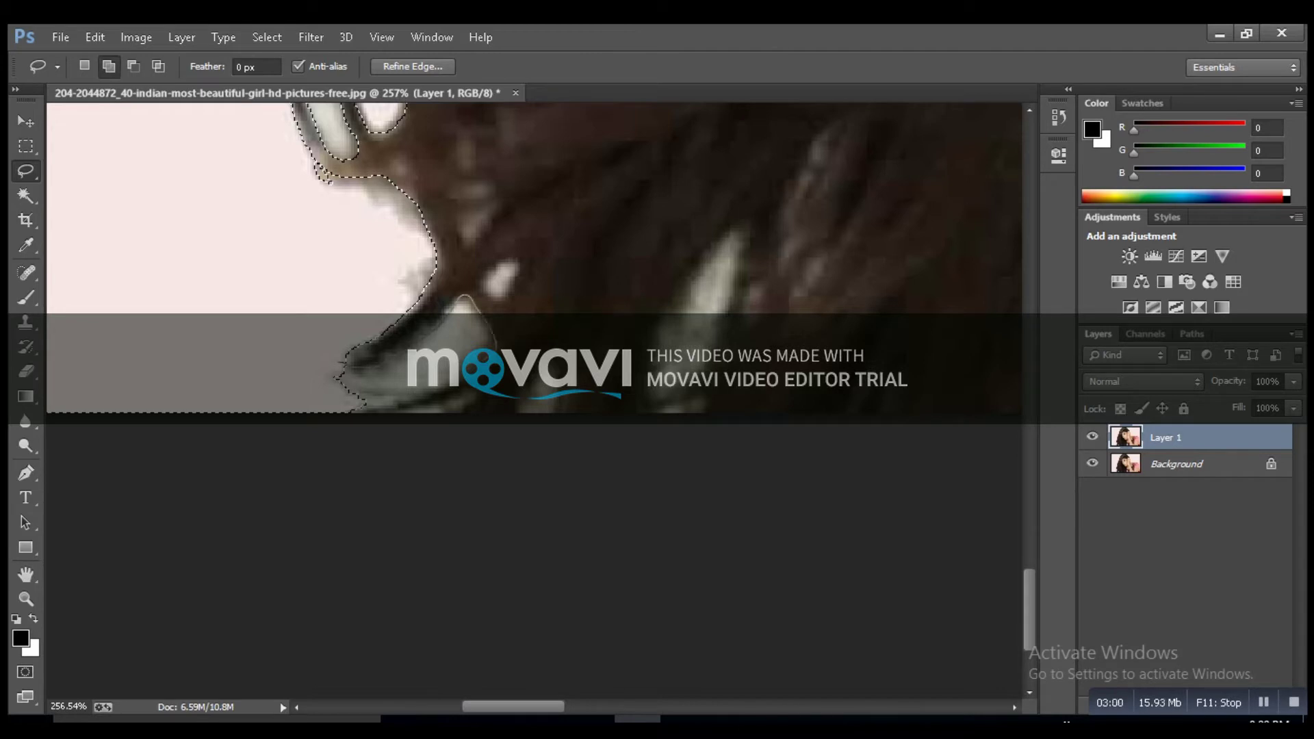
left_click_drag(324, 401, 335, 363)
scroll(534, 328, "down", 2)
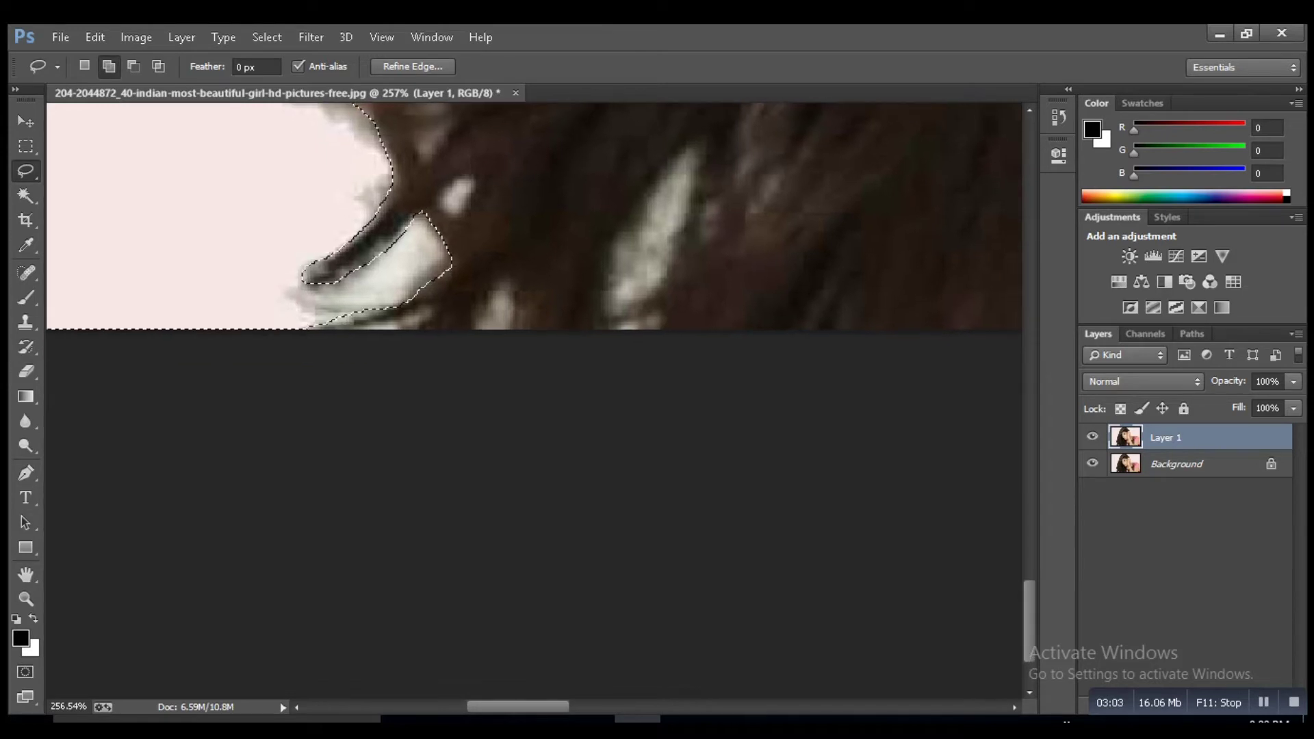
Step: Lasso the remaining light gaps between the hair tips along the image's bottom edge into the selection
mouse_move(426, 308)
left_mouse_down()
mouse_move(432, 322)
mouse_move(404, 328)
left_mouse_up()
scroll(534, 220, "right", 1)
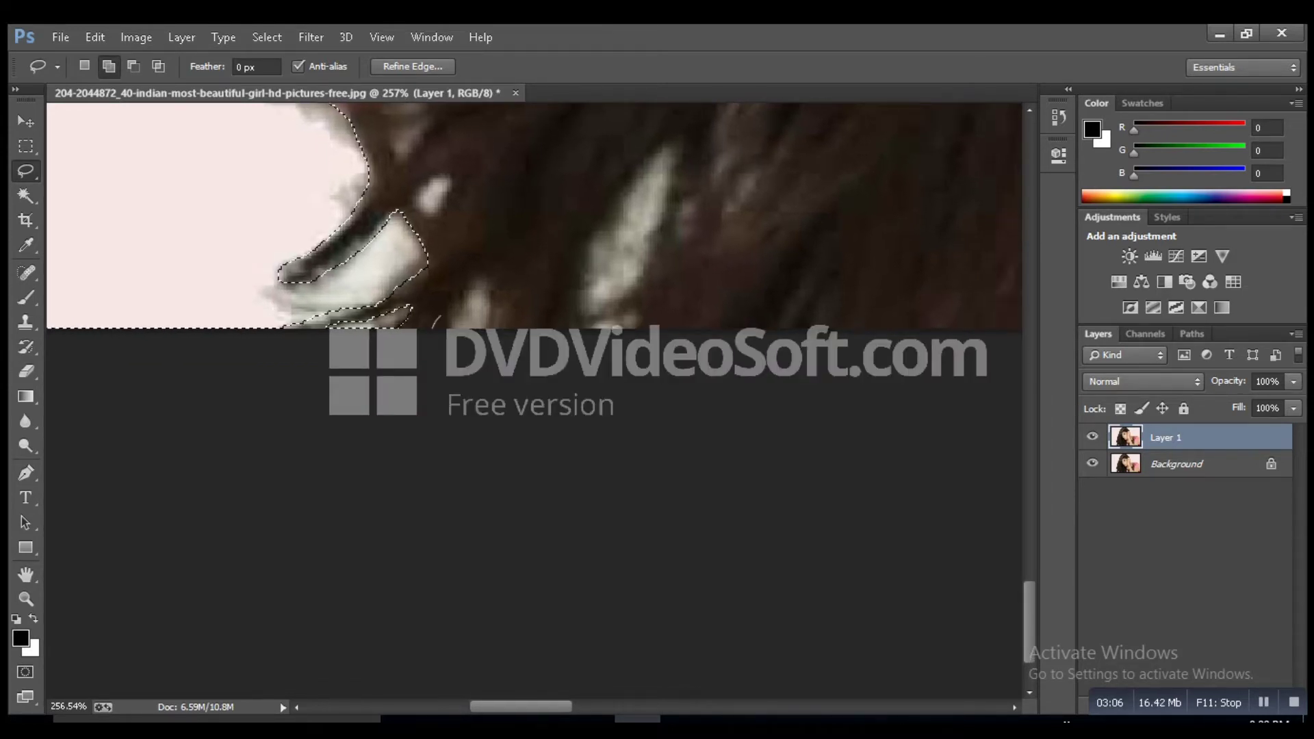
mouse_move(483, 321)
left_mouse_down()
mouse_move(357, 371)
mouse_move(542, 201)
left_mouse_up()
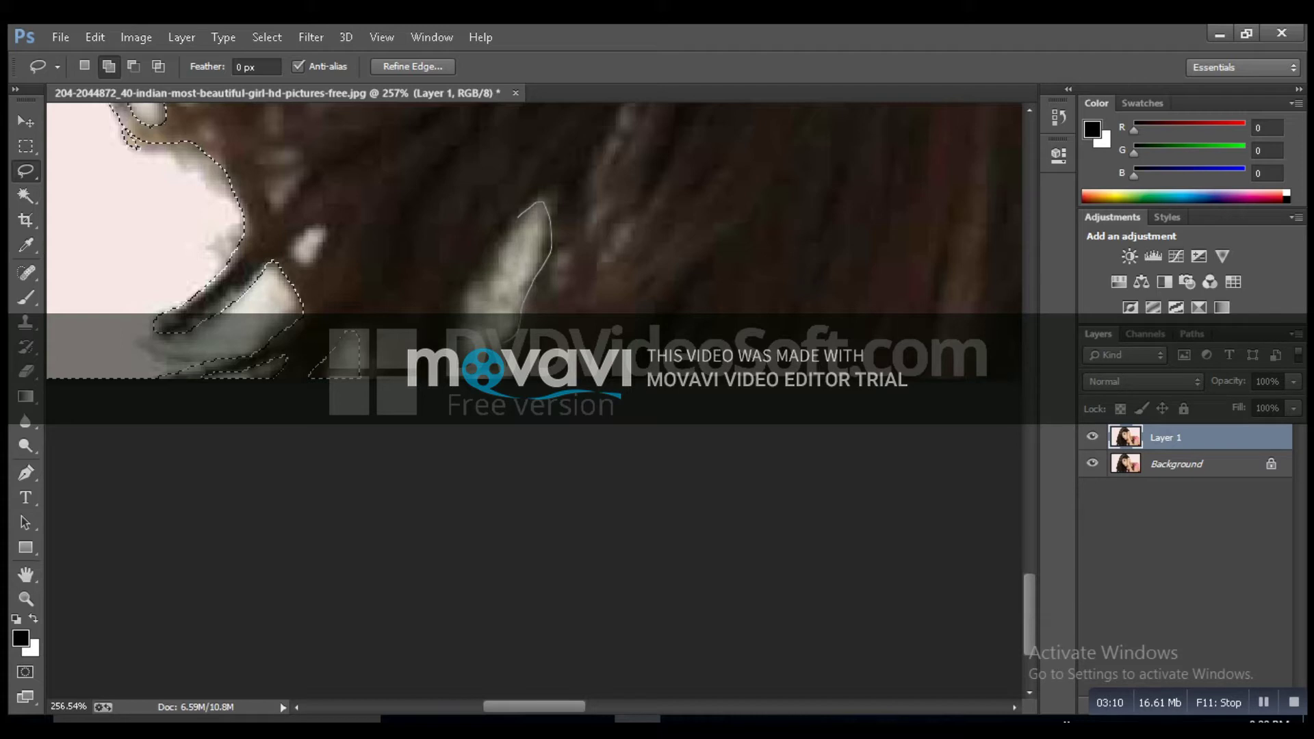
mouse_move(542, 201)
left_mouse_down()
mouse_move(520, 322)
mouse_move(393, 338)
left_mouse_up()
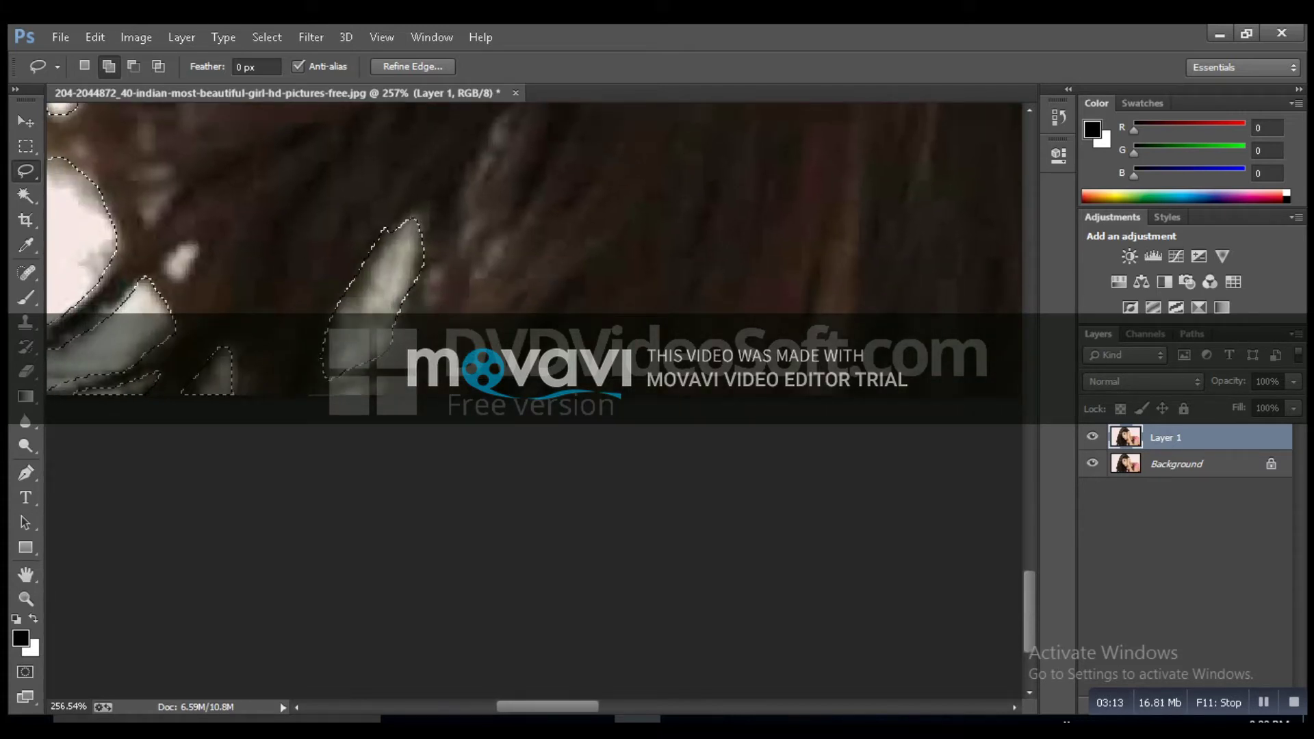
Step: Invert the finished background selection so that it covers the woman
scroll(534, 349, "down", 5, "alt")
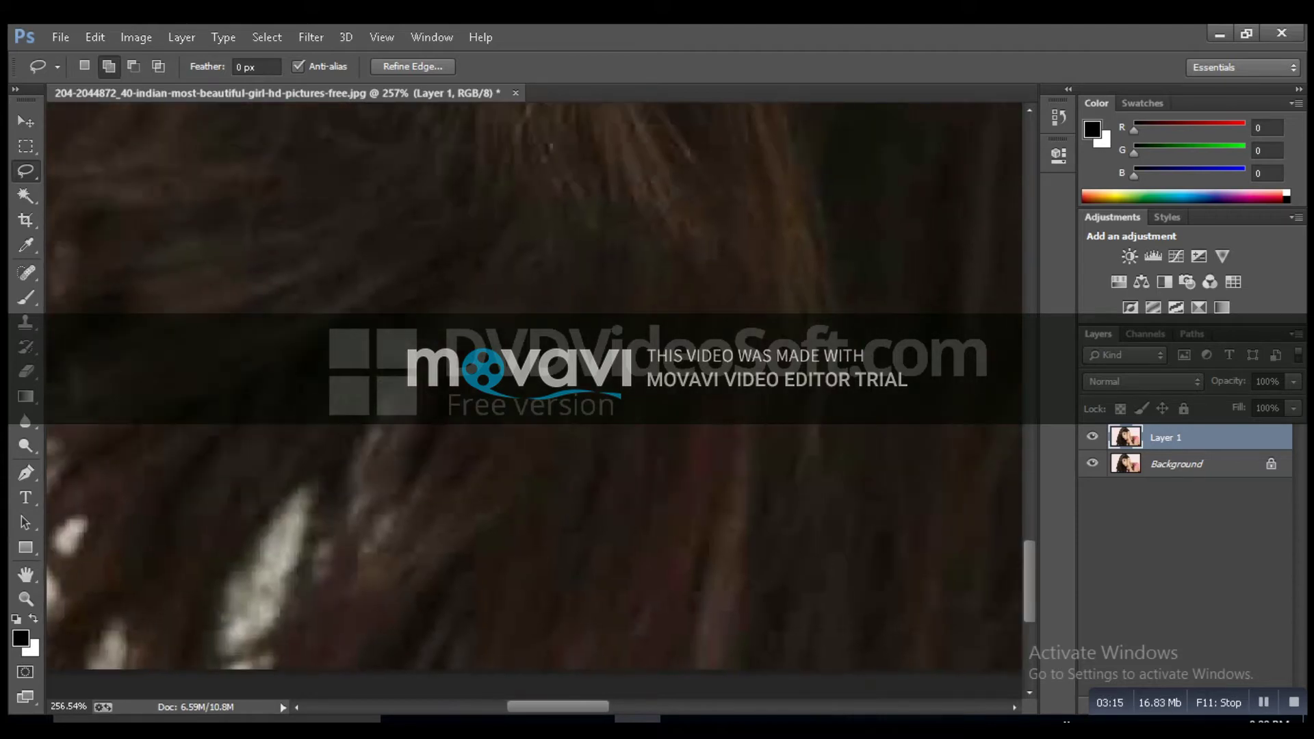
scroll(534, 349, "down", 5, "alt")
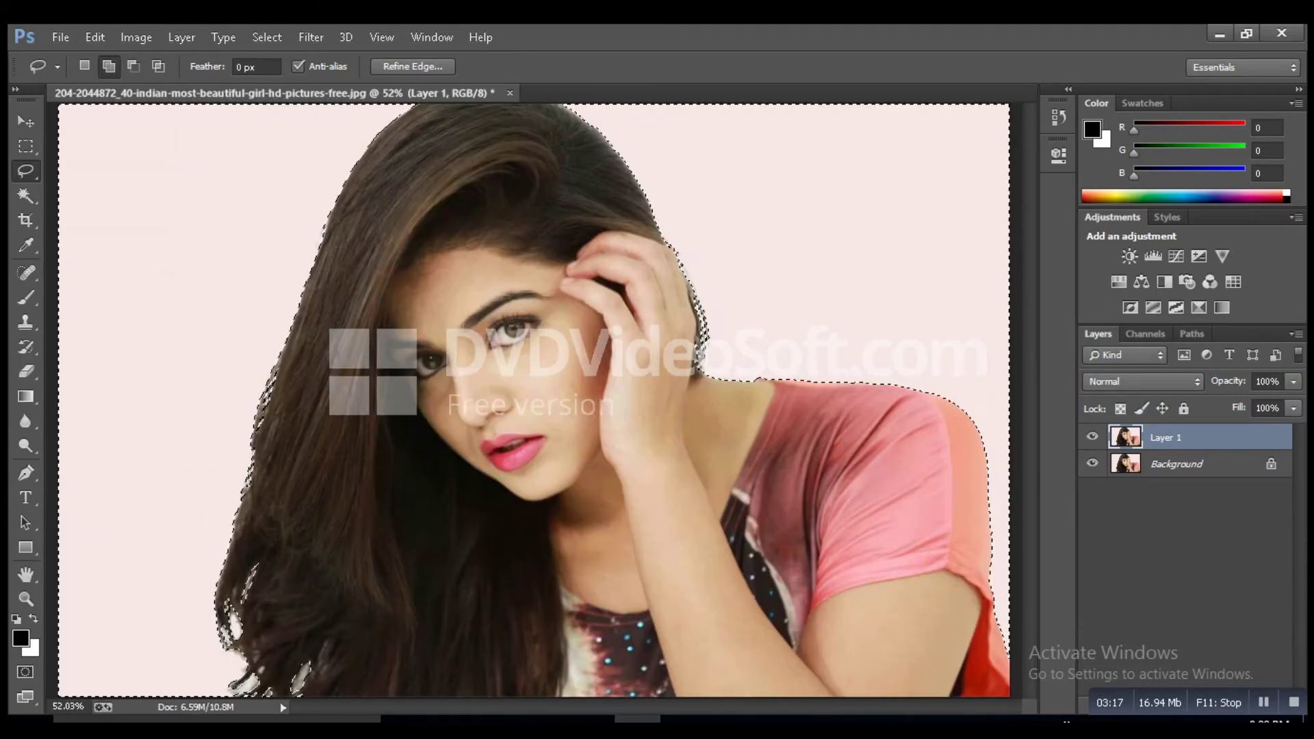
scroll(534, 400, "down", 3, "alt")
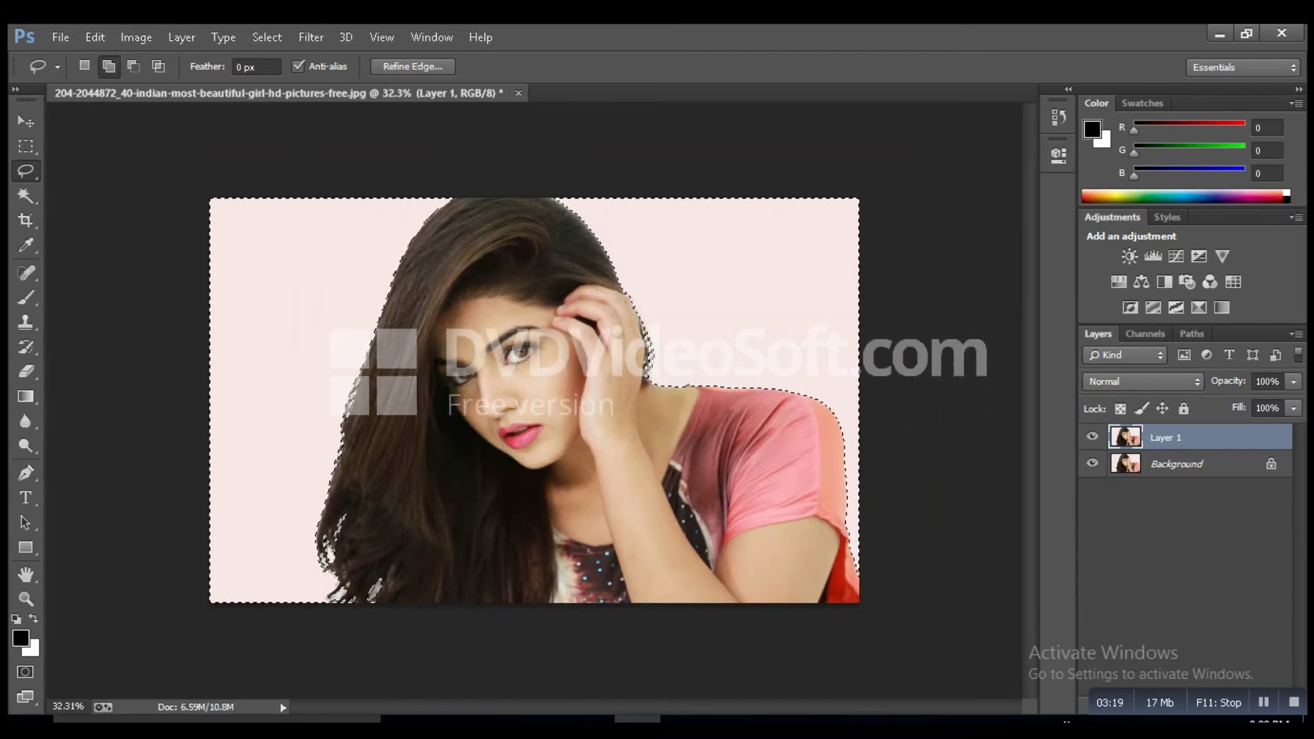
scroll(534, 401, "down", 2, "alt")
scroll(534, 401, "down", 1, "alt")
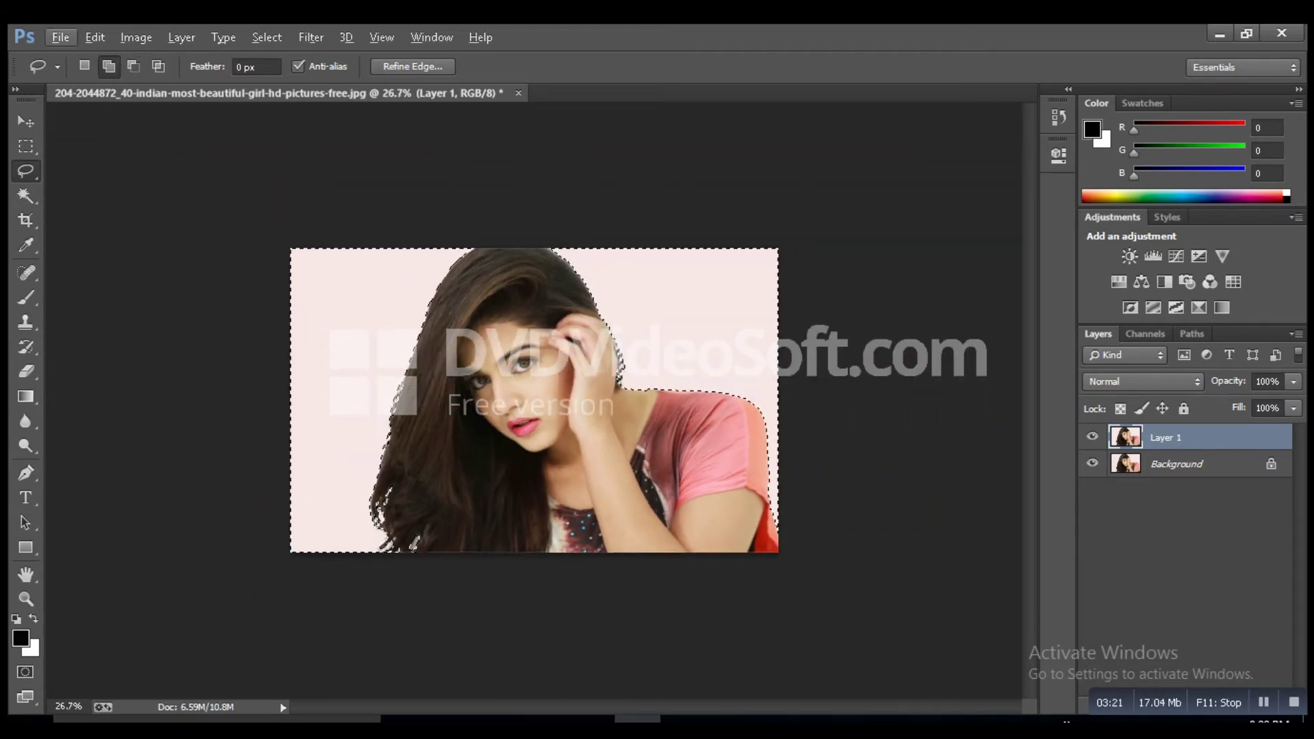
scroll(534, 401, "up", 2)
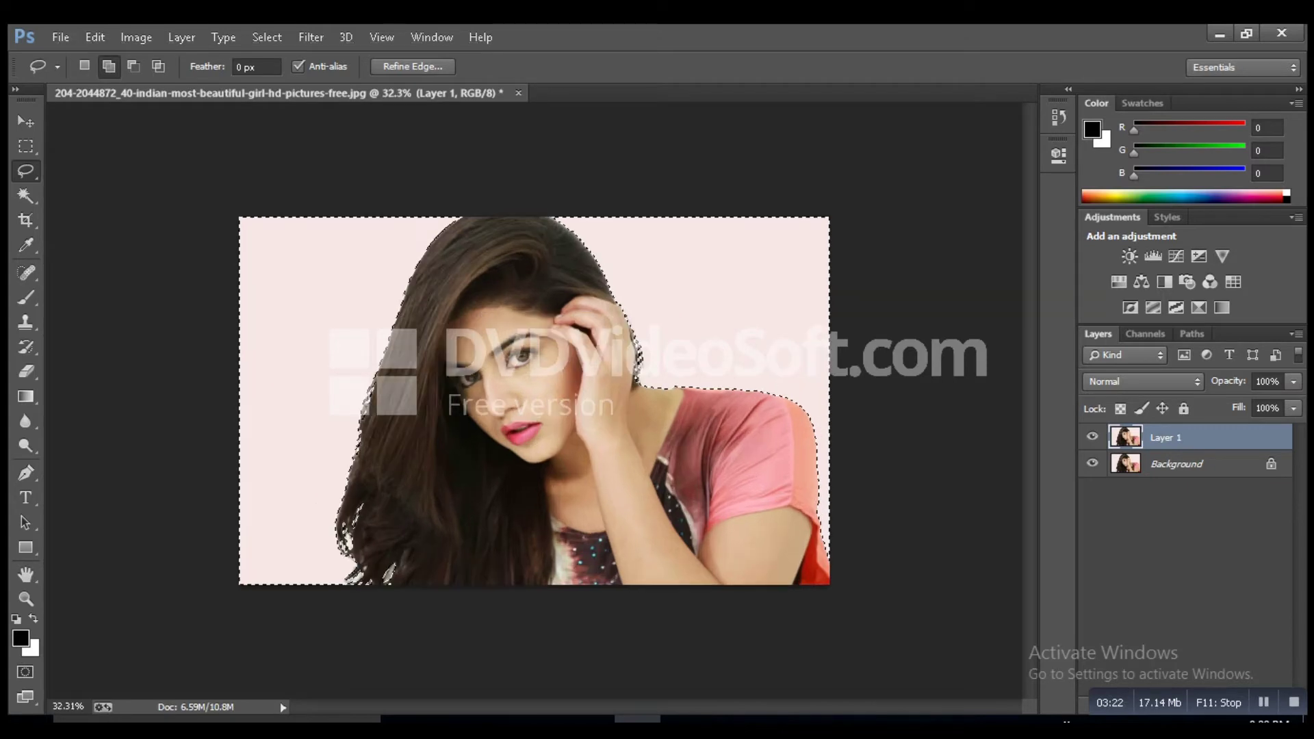
right_click(486, 288)
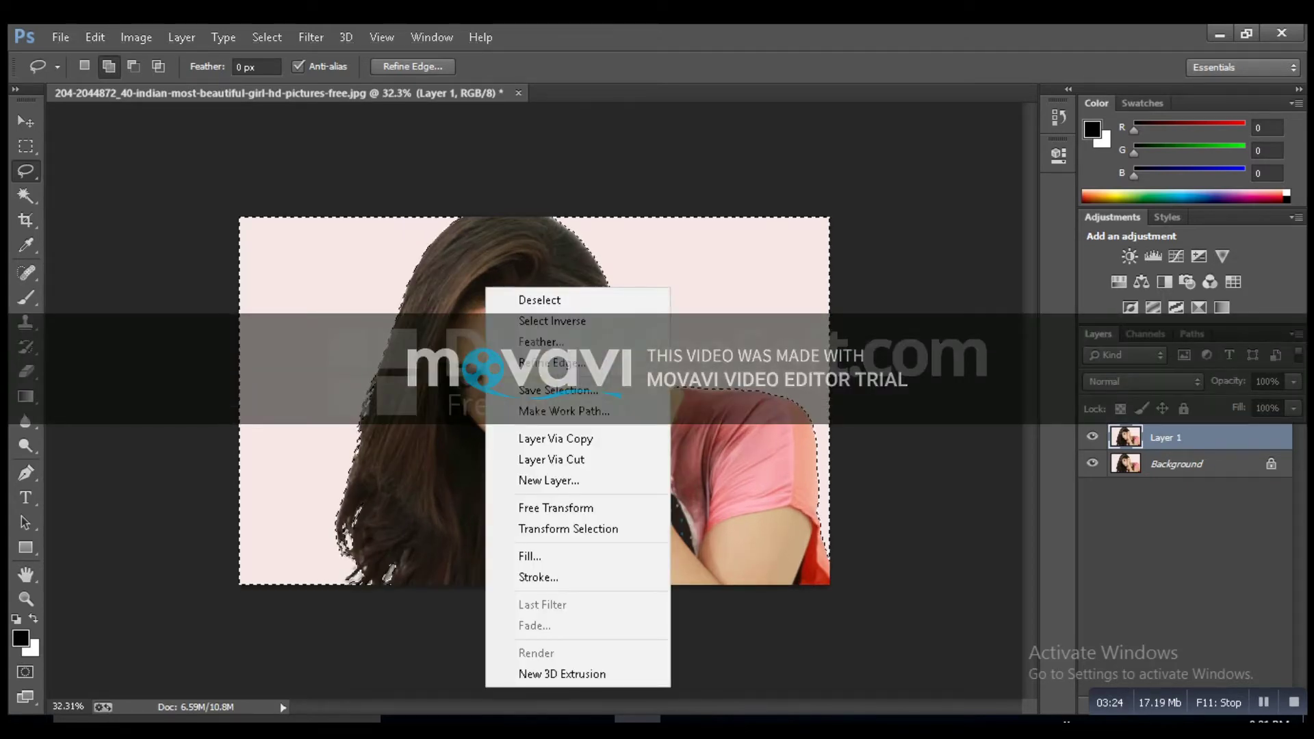
left_click(553, 321)
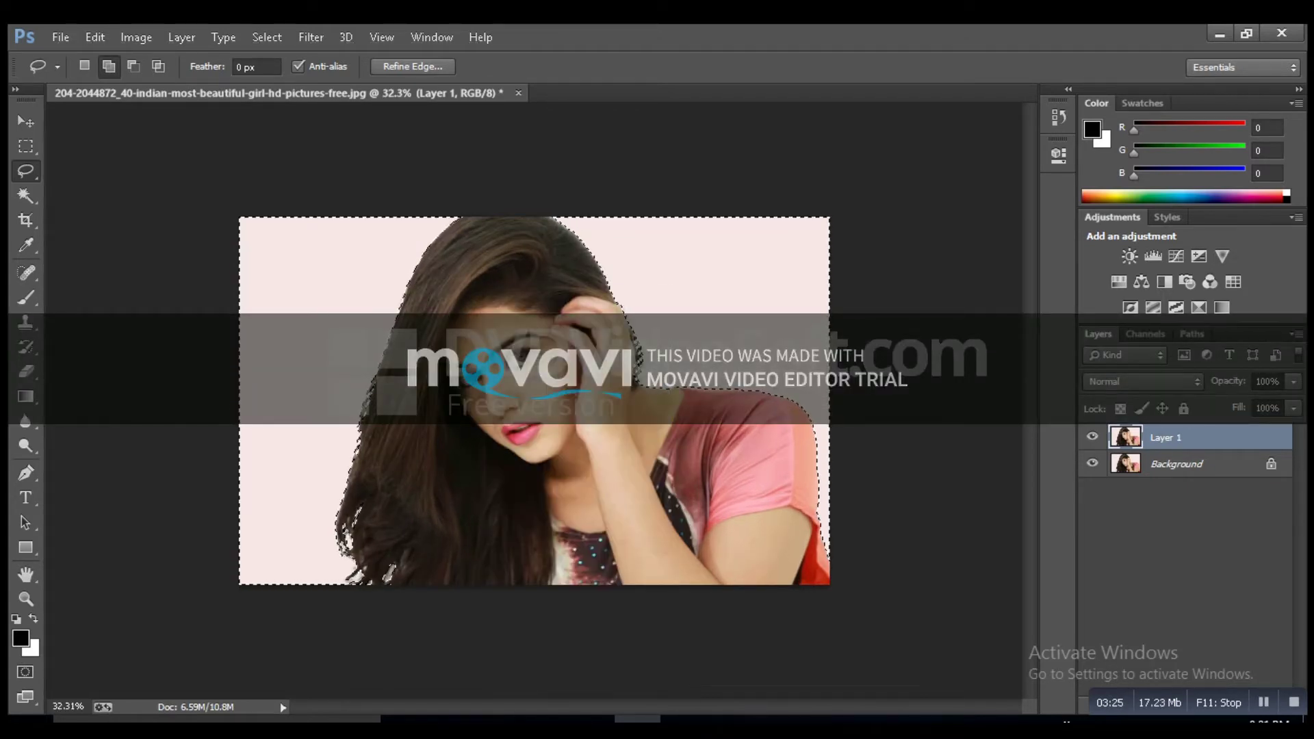
Step: Open Refine Edge for the selection and set its view mode to Overlay
left_click(413, 65)
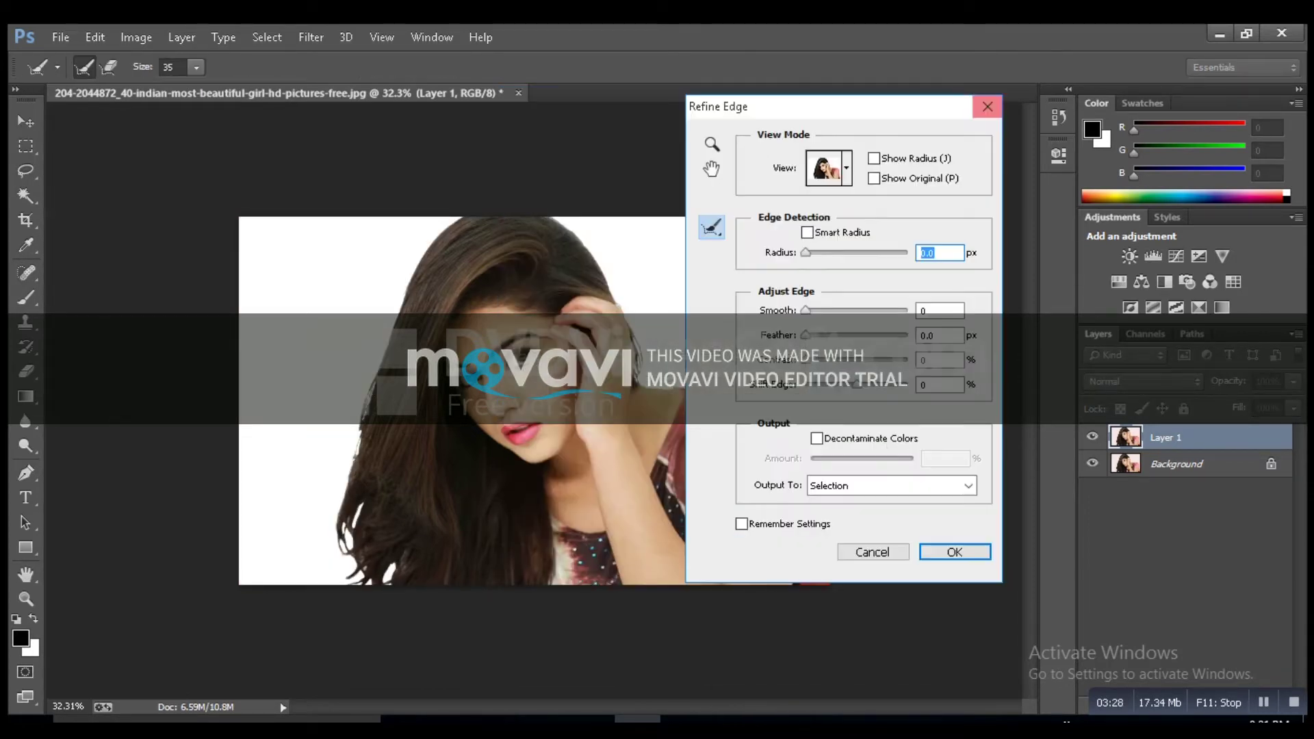
left_click(828, 168)
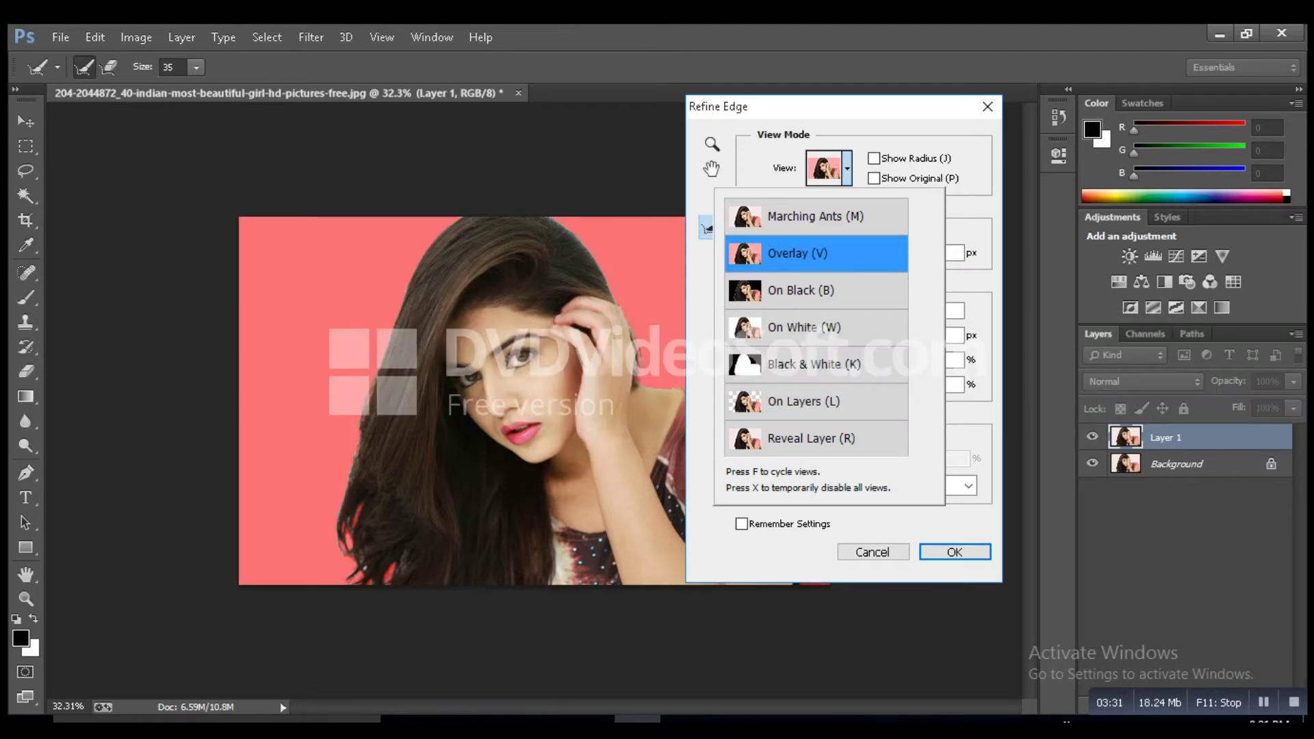
key("Return")
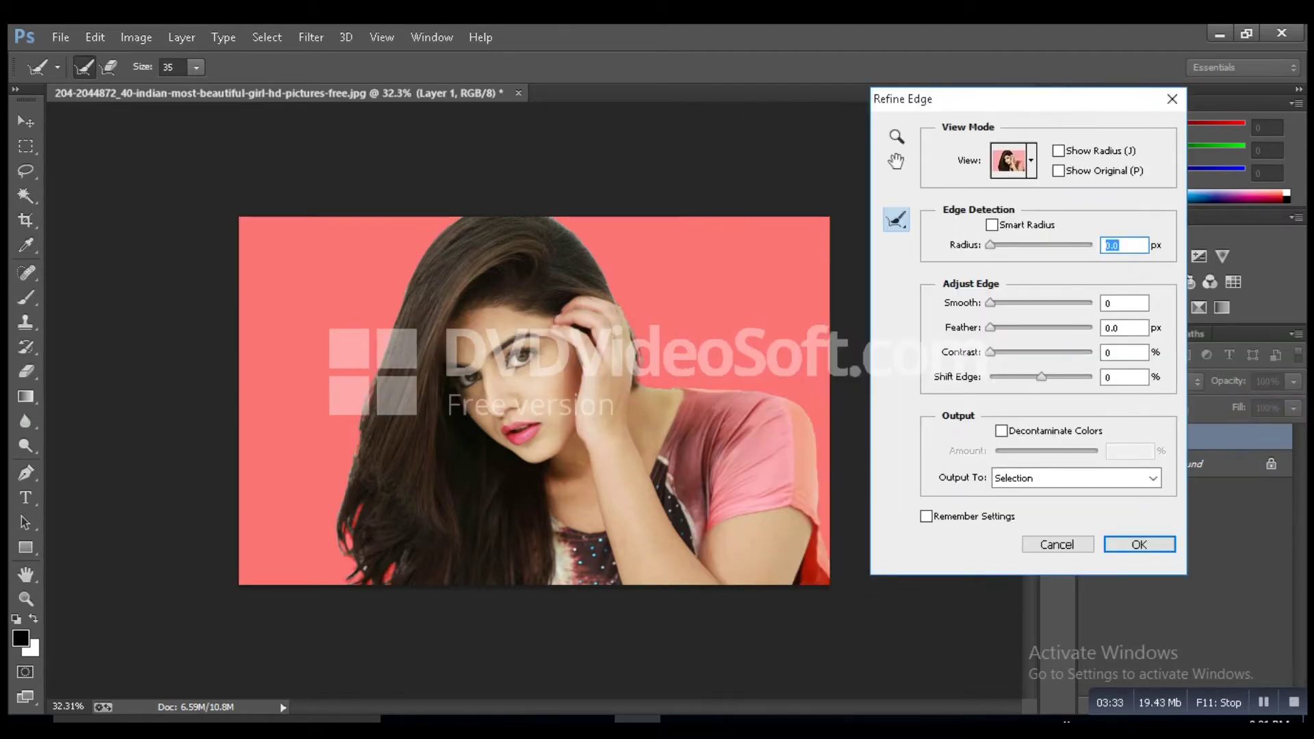
Step: Switch the Refine Edge view mode from Overlay to On Black
left_click(1030, 160)
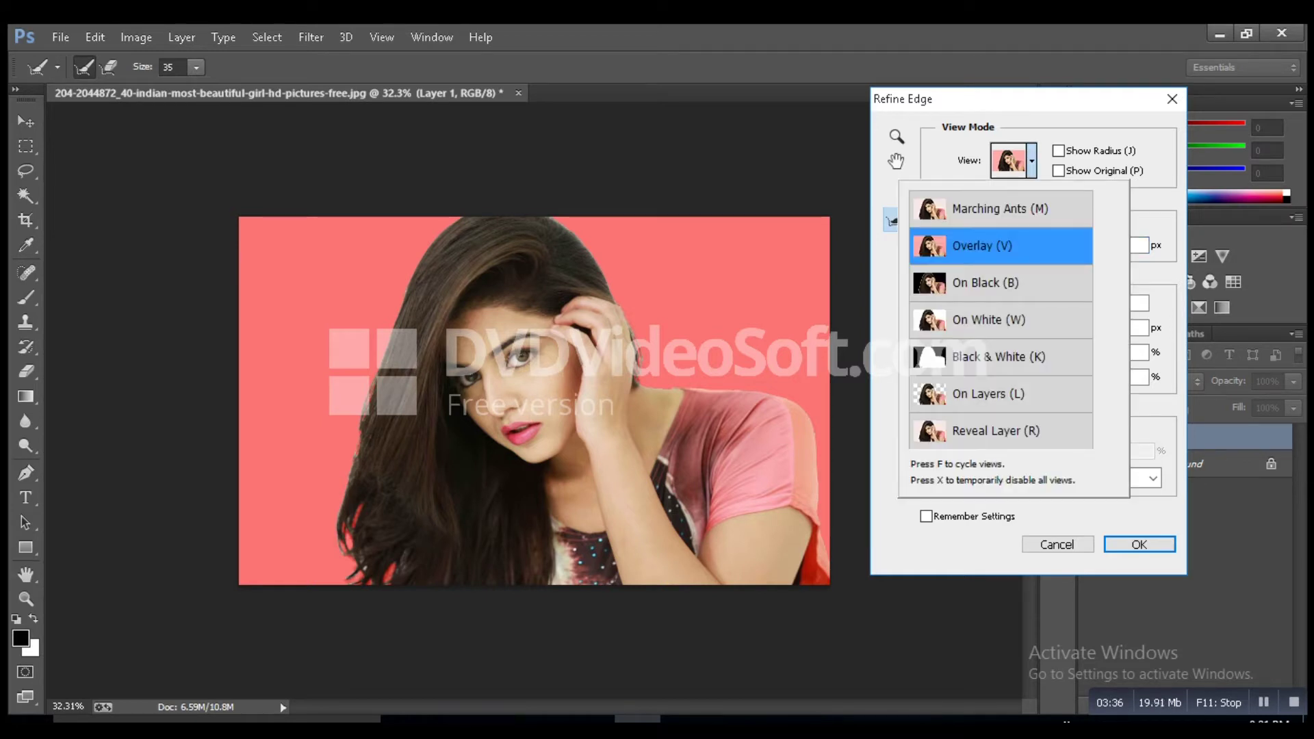
key("Down")
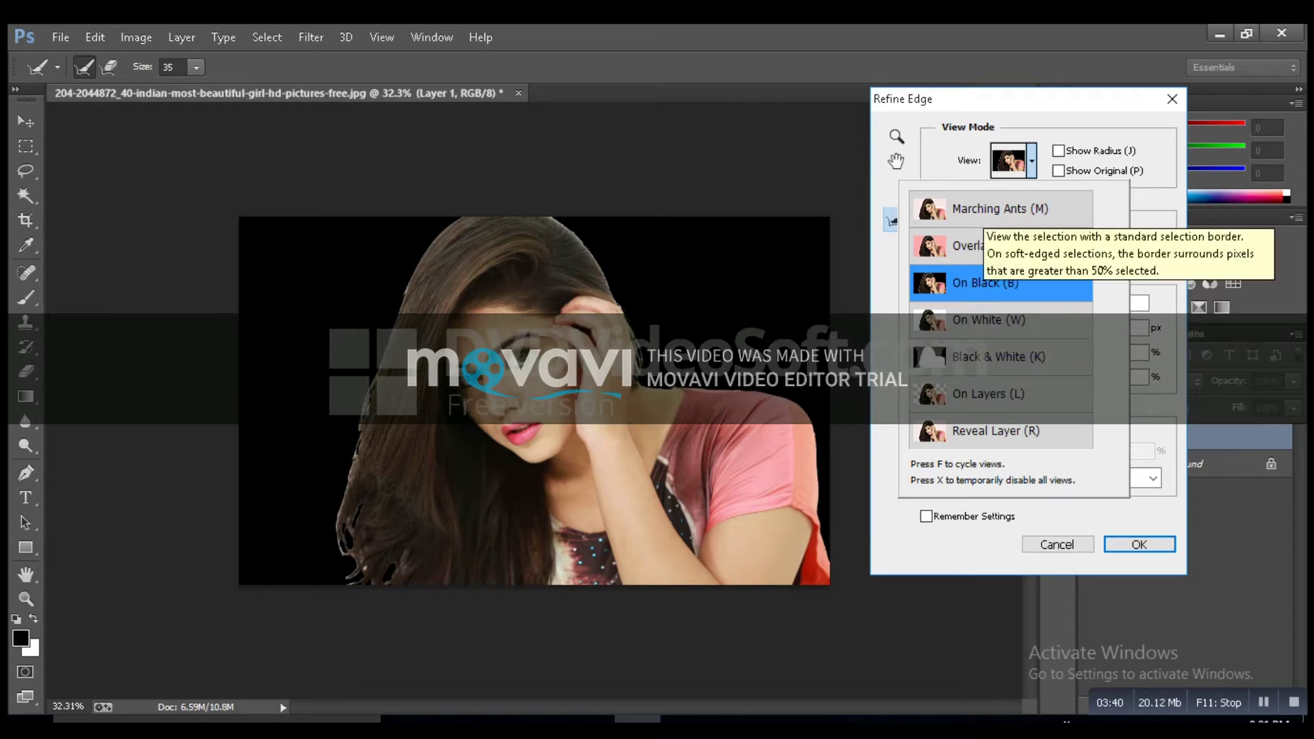
left_click(896, 161)
Step: Set Smooth to 6 and Feather to 0.5 px for the selection edge along the hair
key("z")
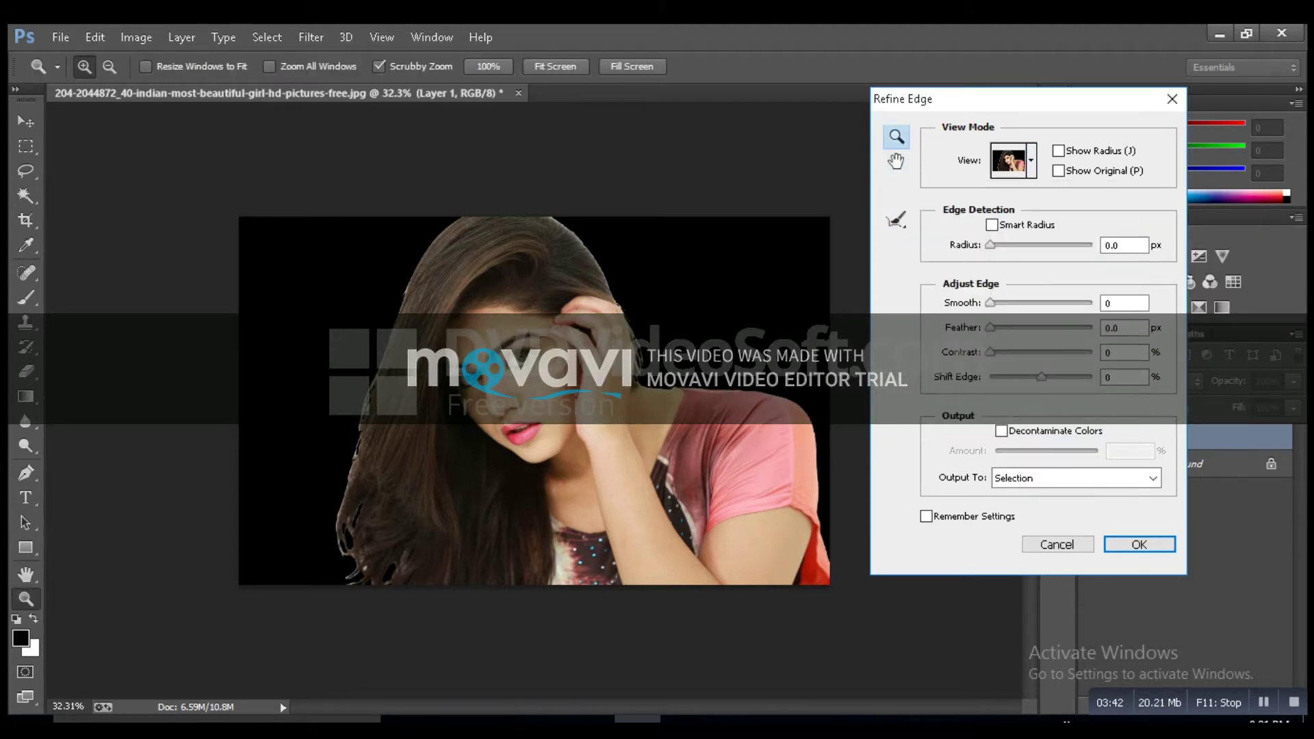
key("ctrl+1")
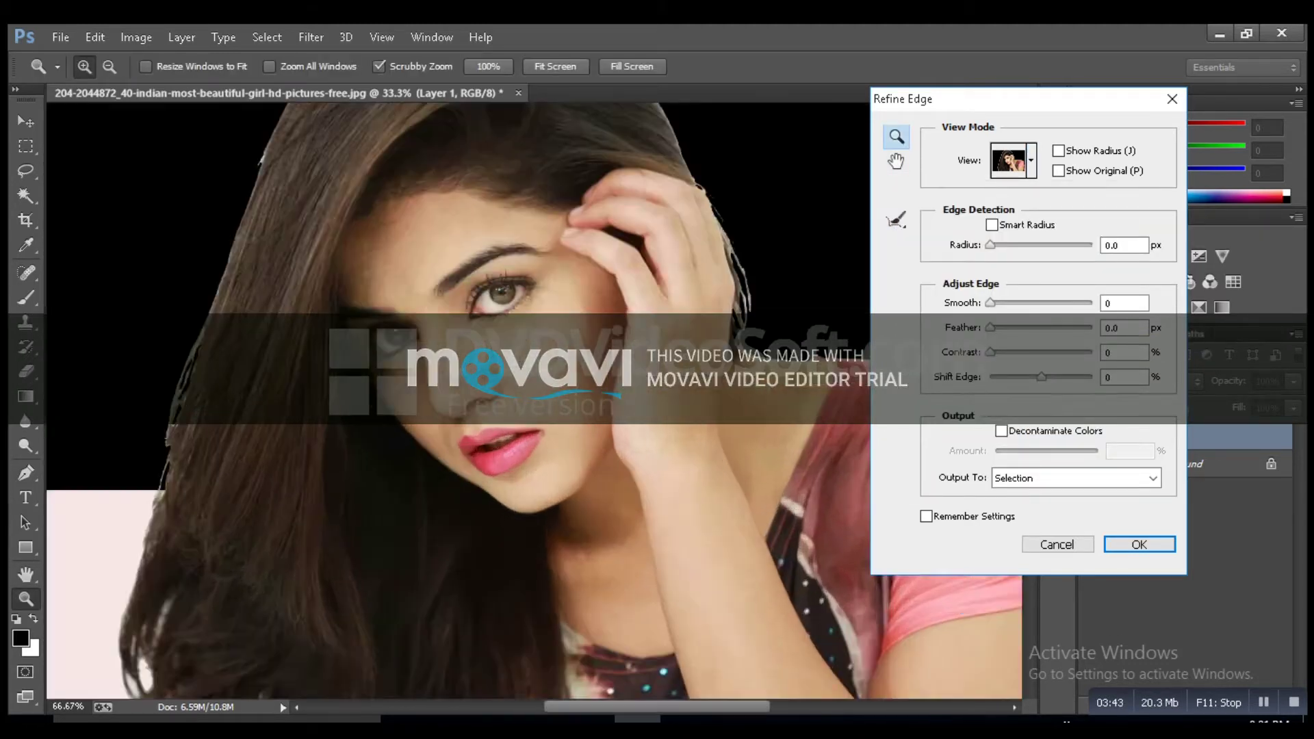
scroll(888, 543, "up", 3)
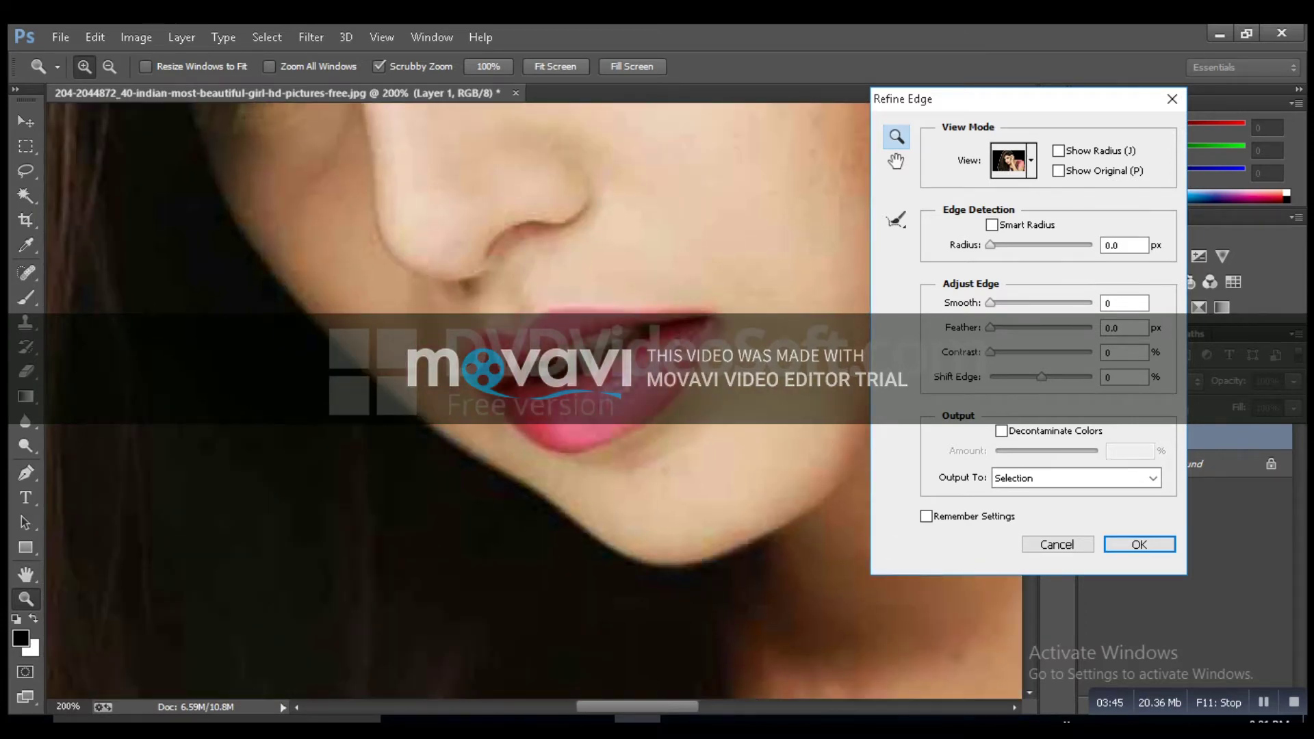
scroll(534, 408, "down", 2)
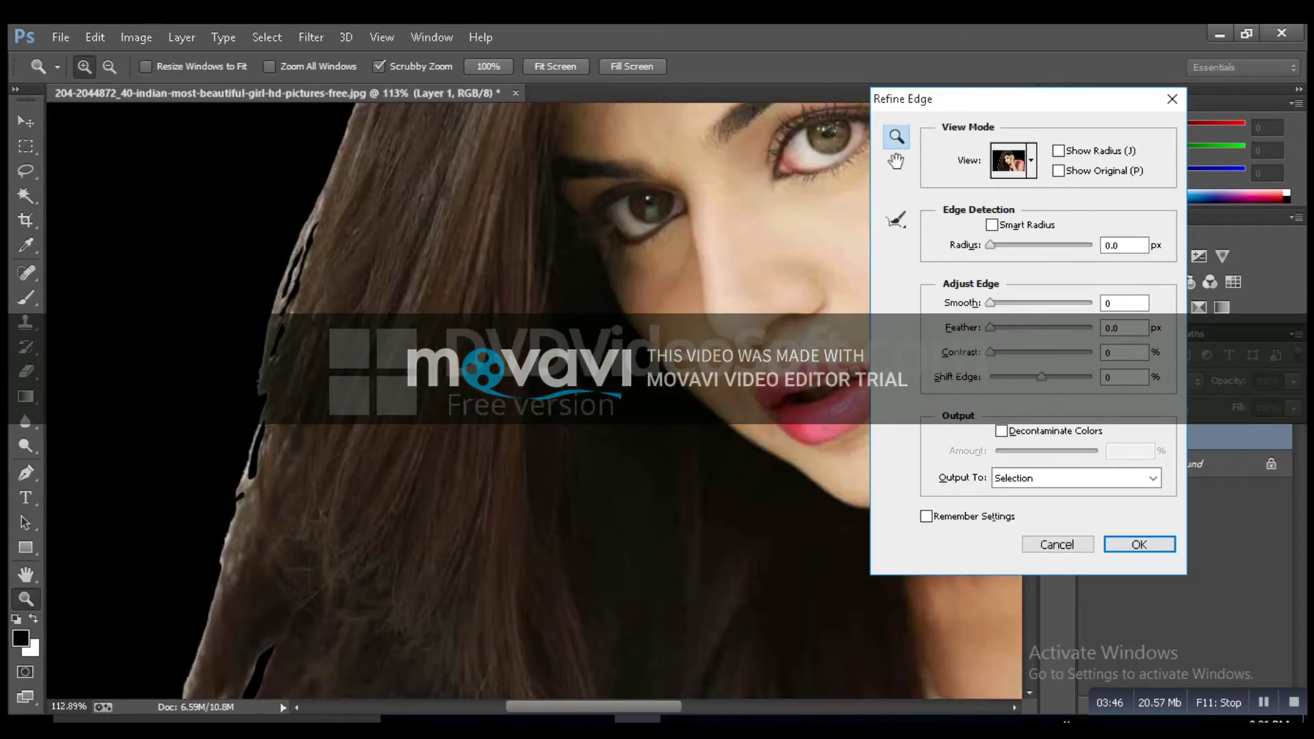
scroll(534, 407, "down", 3)
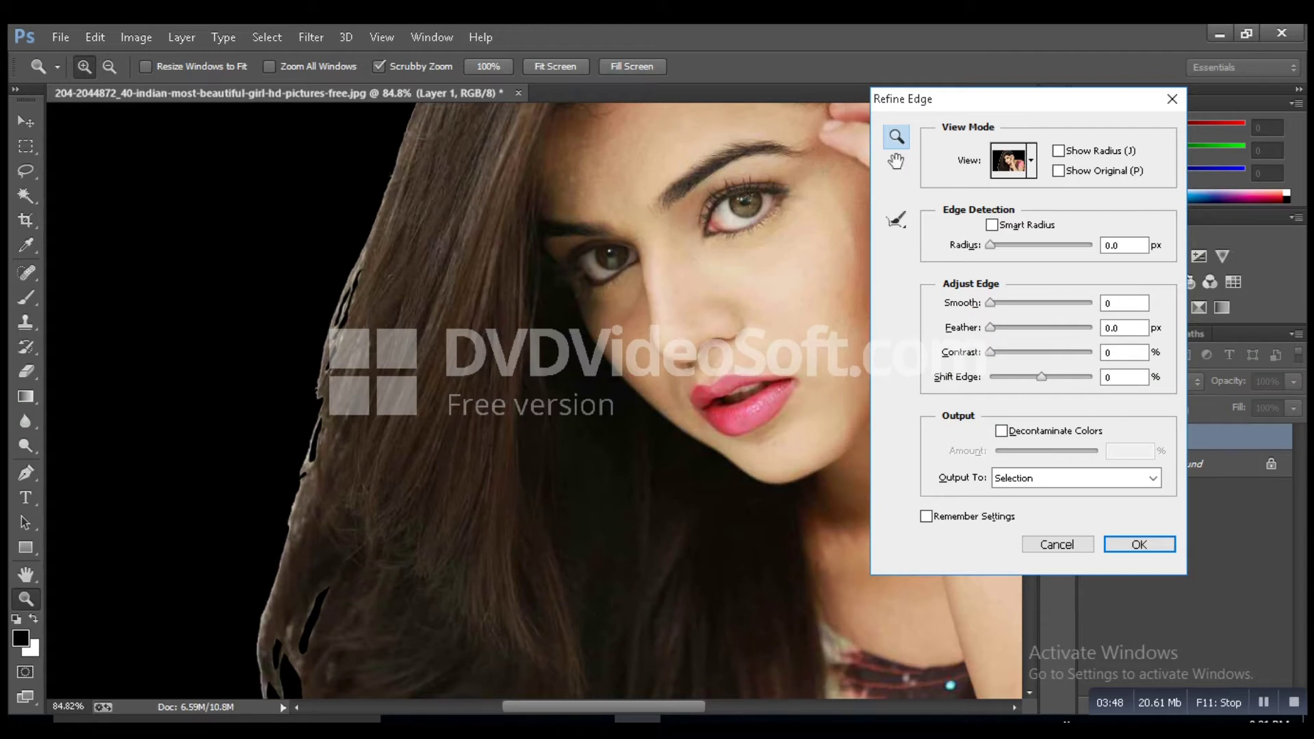
scroll(534, 407, "down", 5)
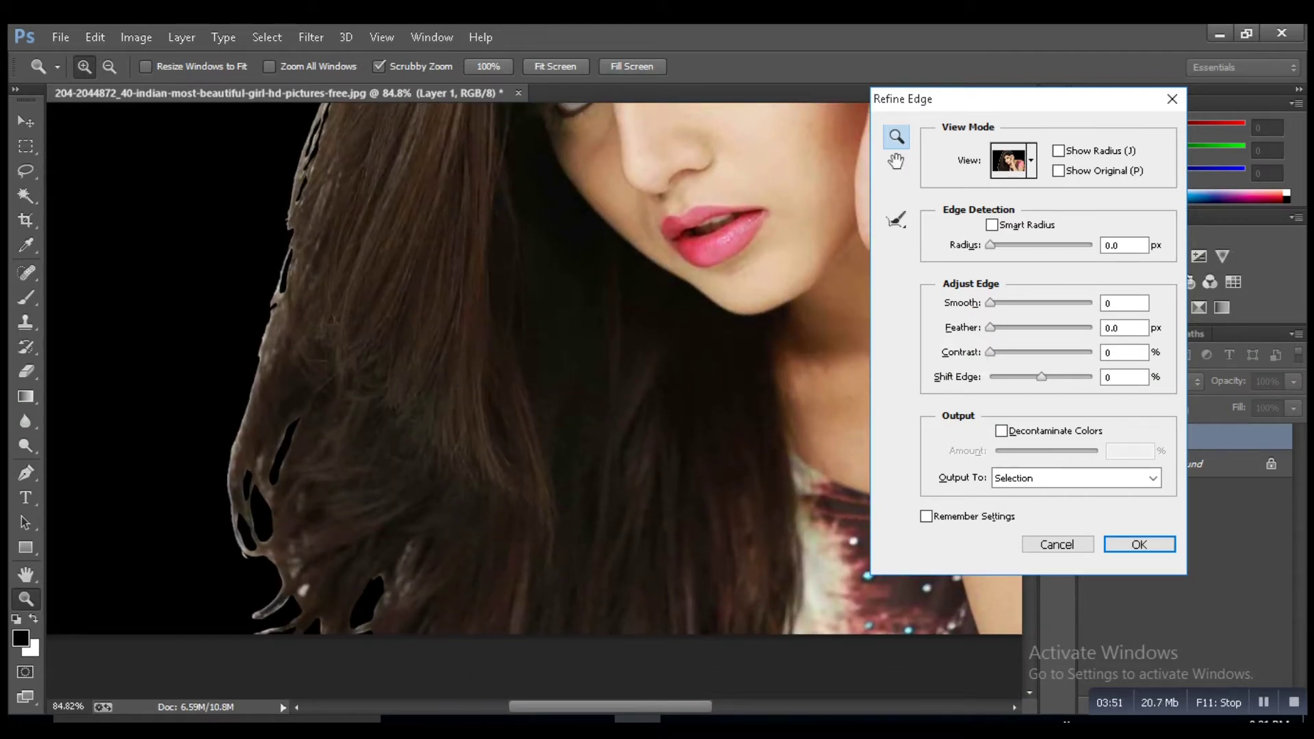
left_click_drag(990, 302, 997, 302)
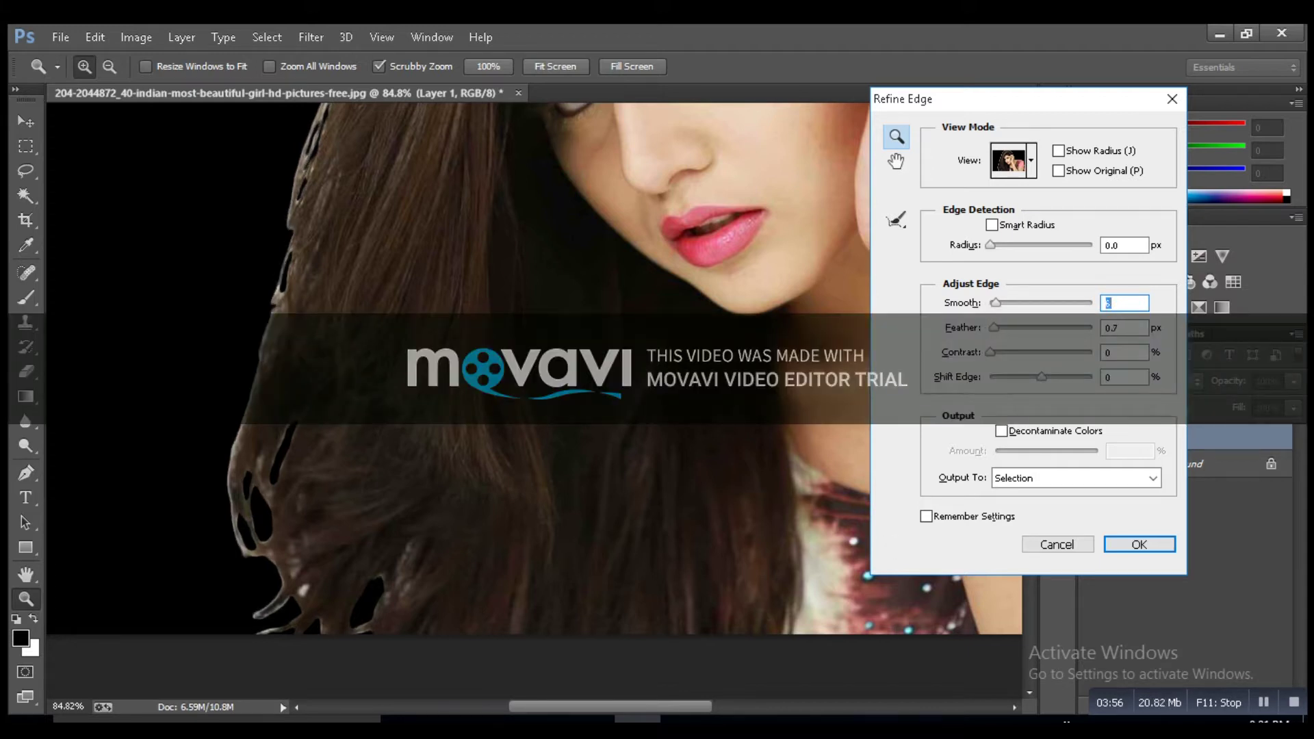
type("6")
key("Tab")
key("Up")
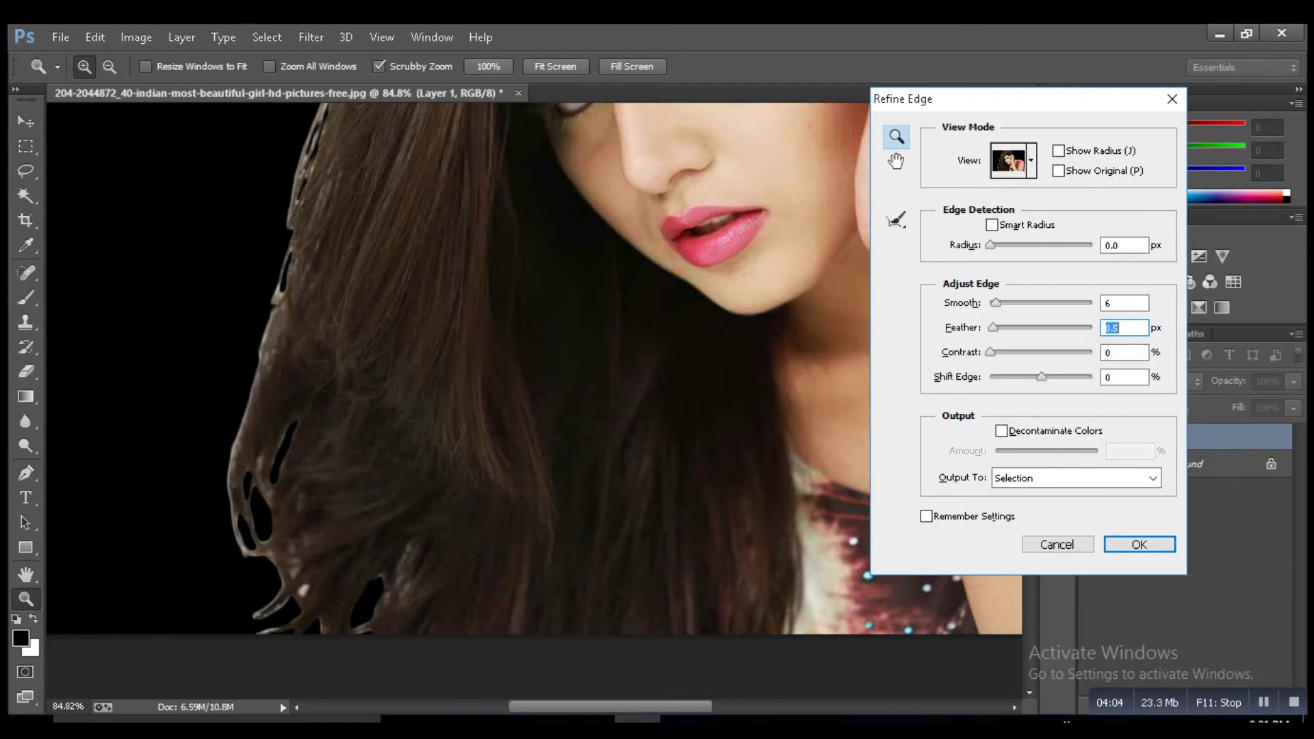
Step: Set Shift Edge to +5% to expand the selection edge slightly outward
key("Tab")
key("Tab")
key("Down")
key("Down")
key("Down")
key("Down")
key("Down")
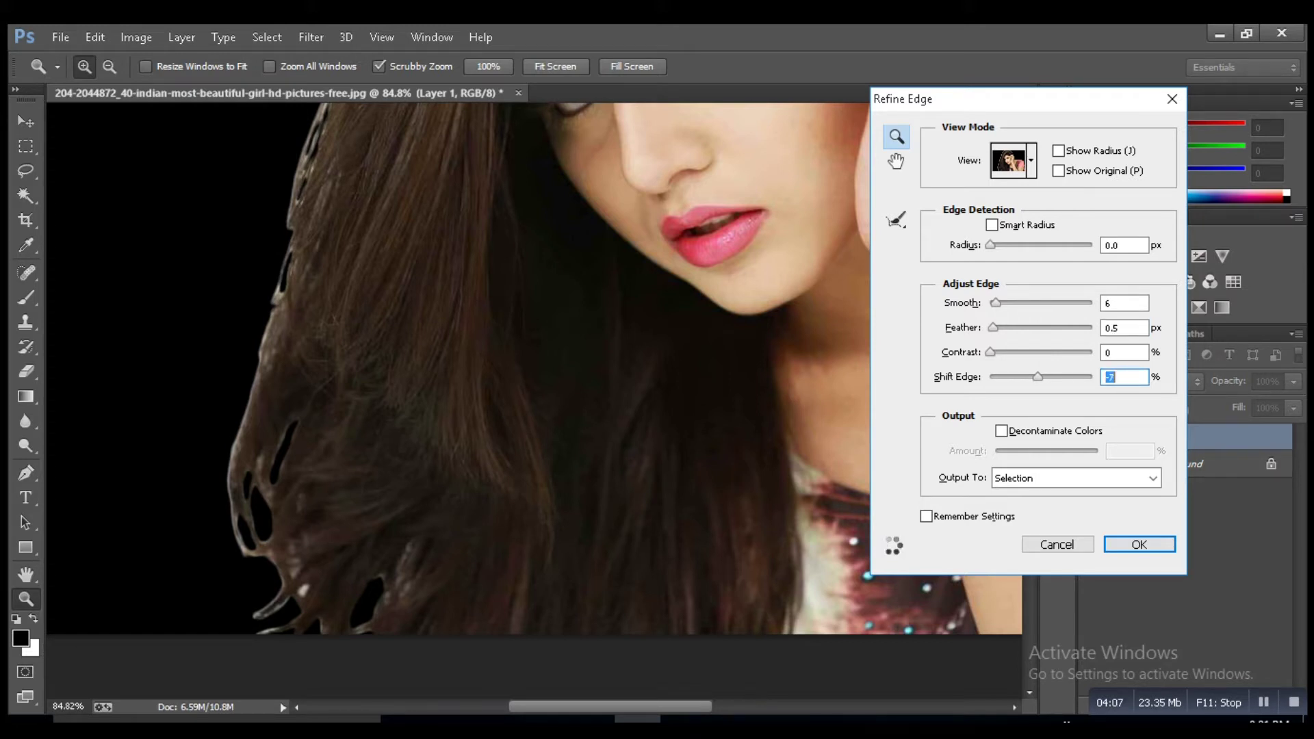
key("Up")
key("Up")
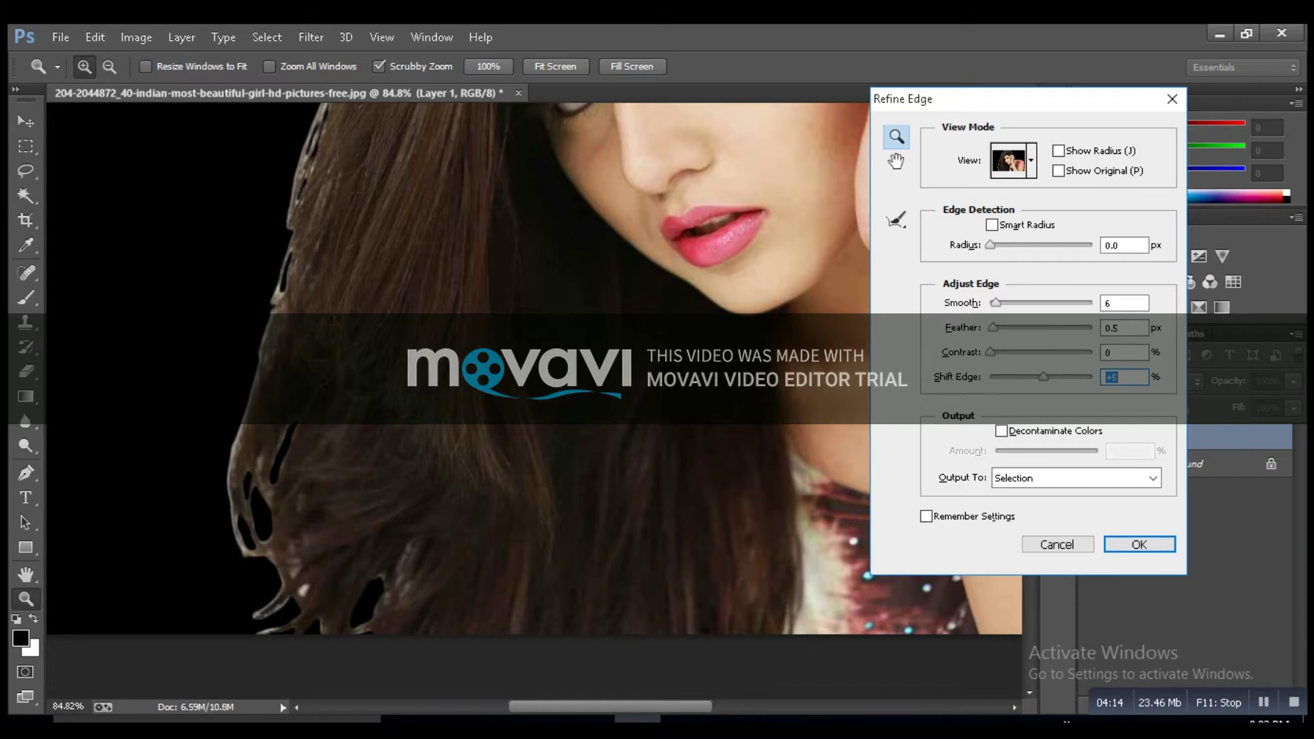
Step: Set the edge Contrast to 5% and apply the Refine Edge adjustments to the selection
scroll(534, 407, "up", 10)
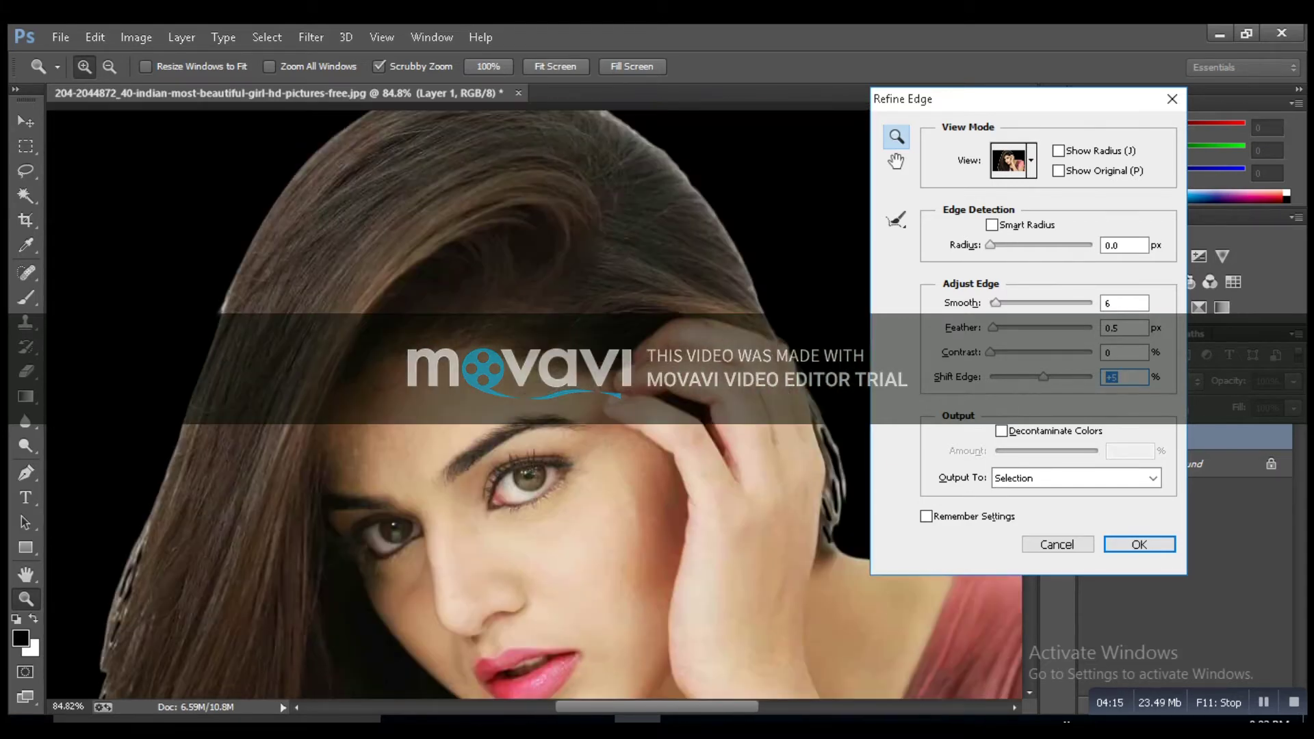
scroll(534, 407, "down", 4)
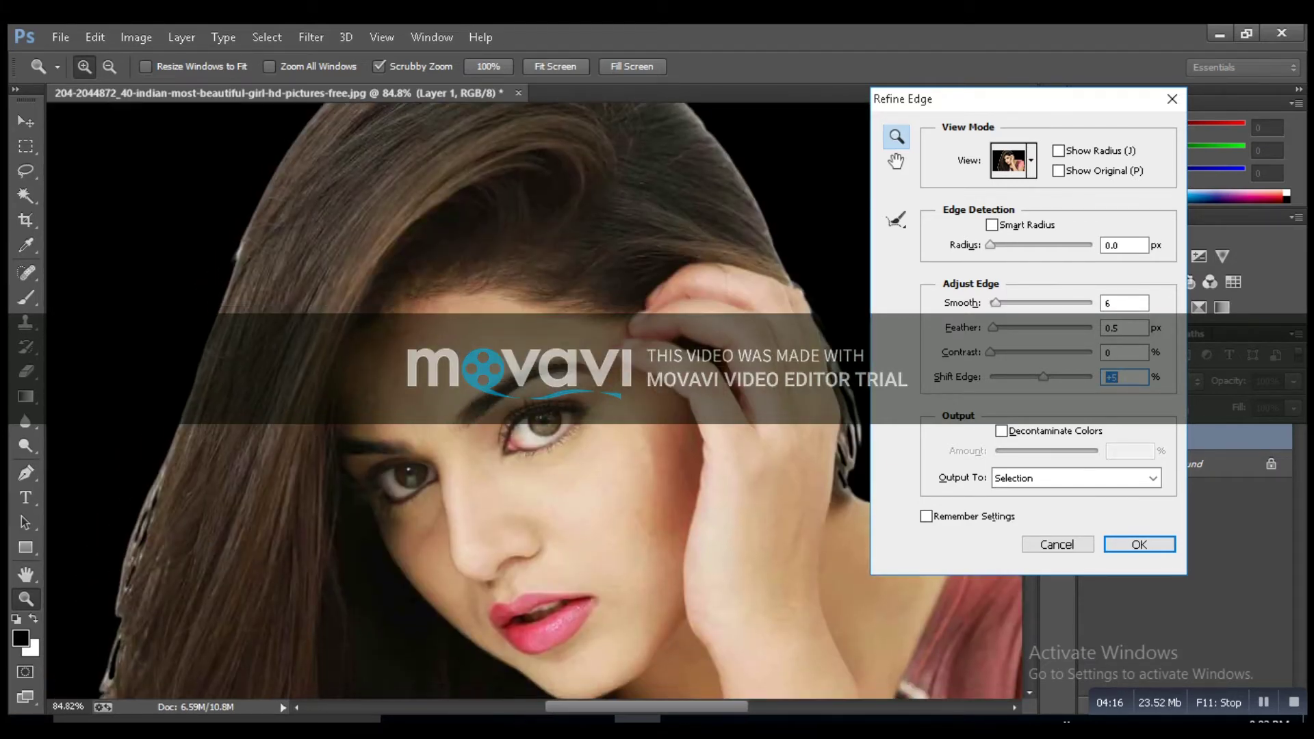
scroll(533, 407, "down", 5)
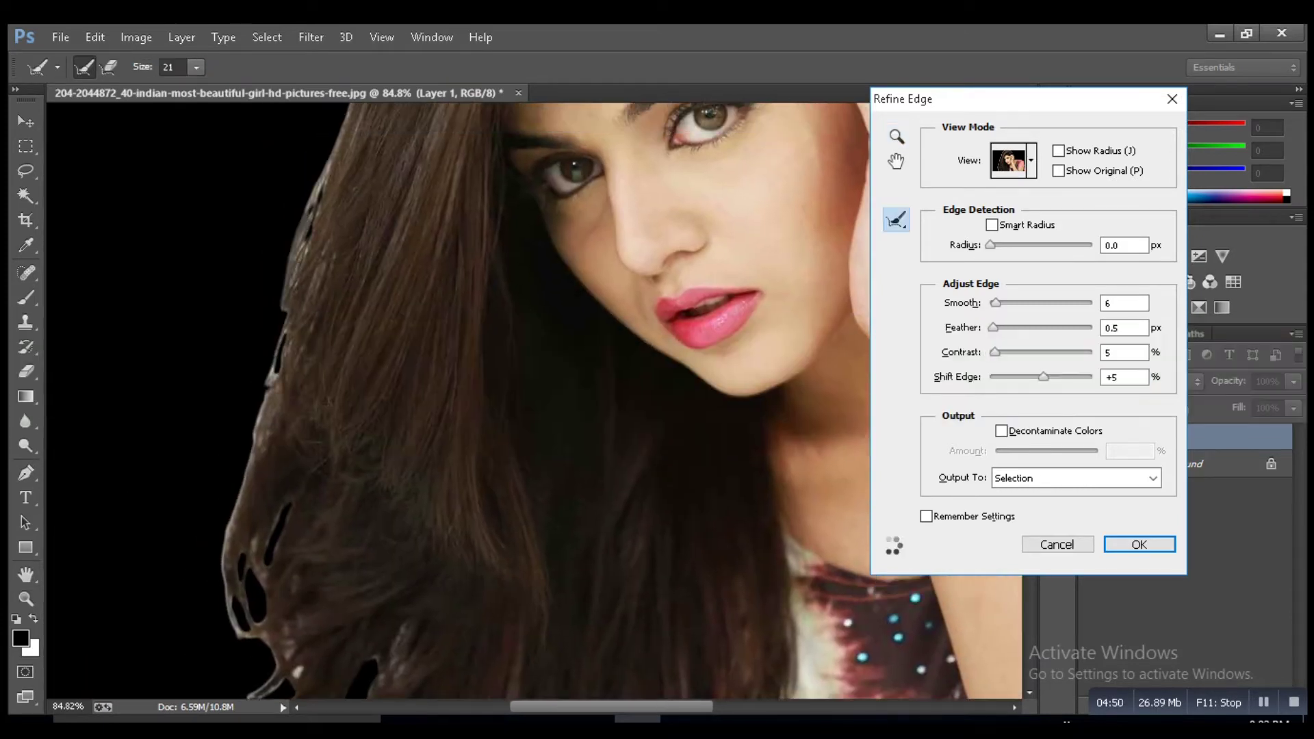
scroll(534, 401, "down", 3)
scroll(534, 376, "left", 1)
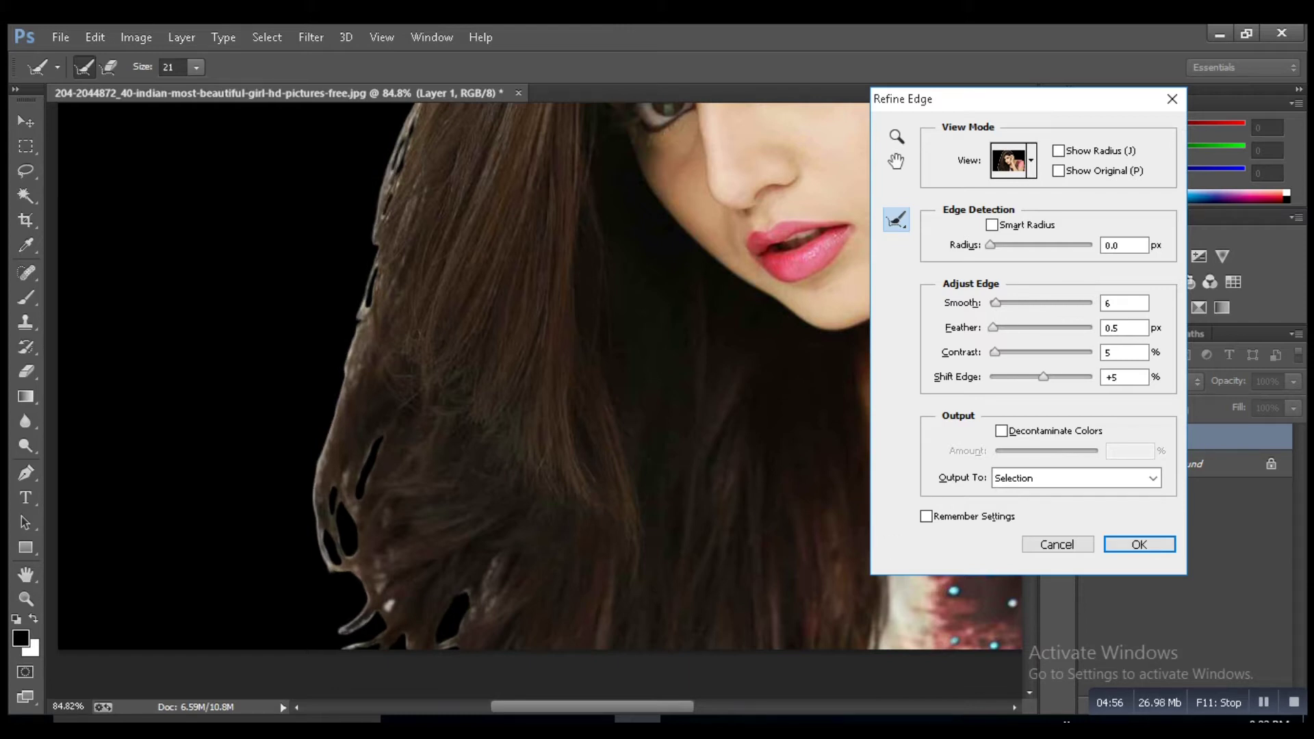
key("Return")
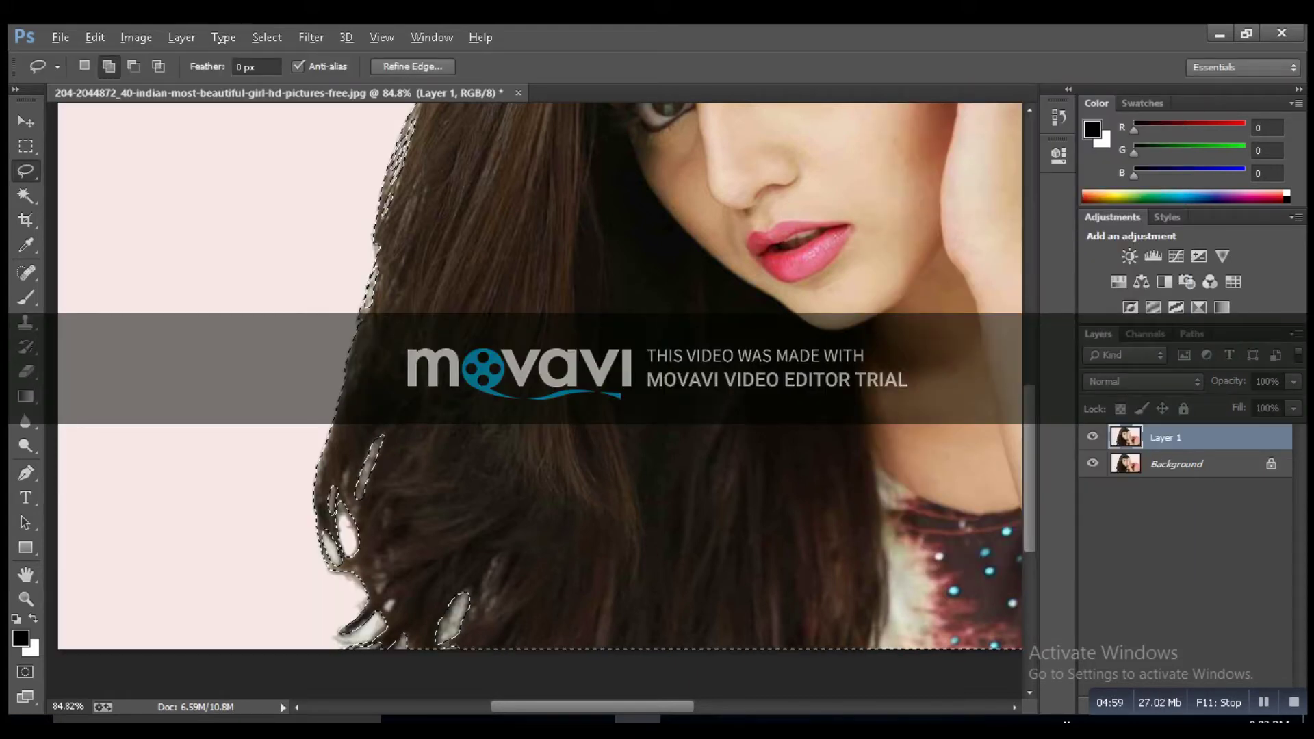
Step: Invert the selection to delete the light backdrop from Layer 1, hide the Background layer and deselect
scroll(541, 377, "down", 1)
scroll(541, 377, "down", 1)
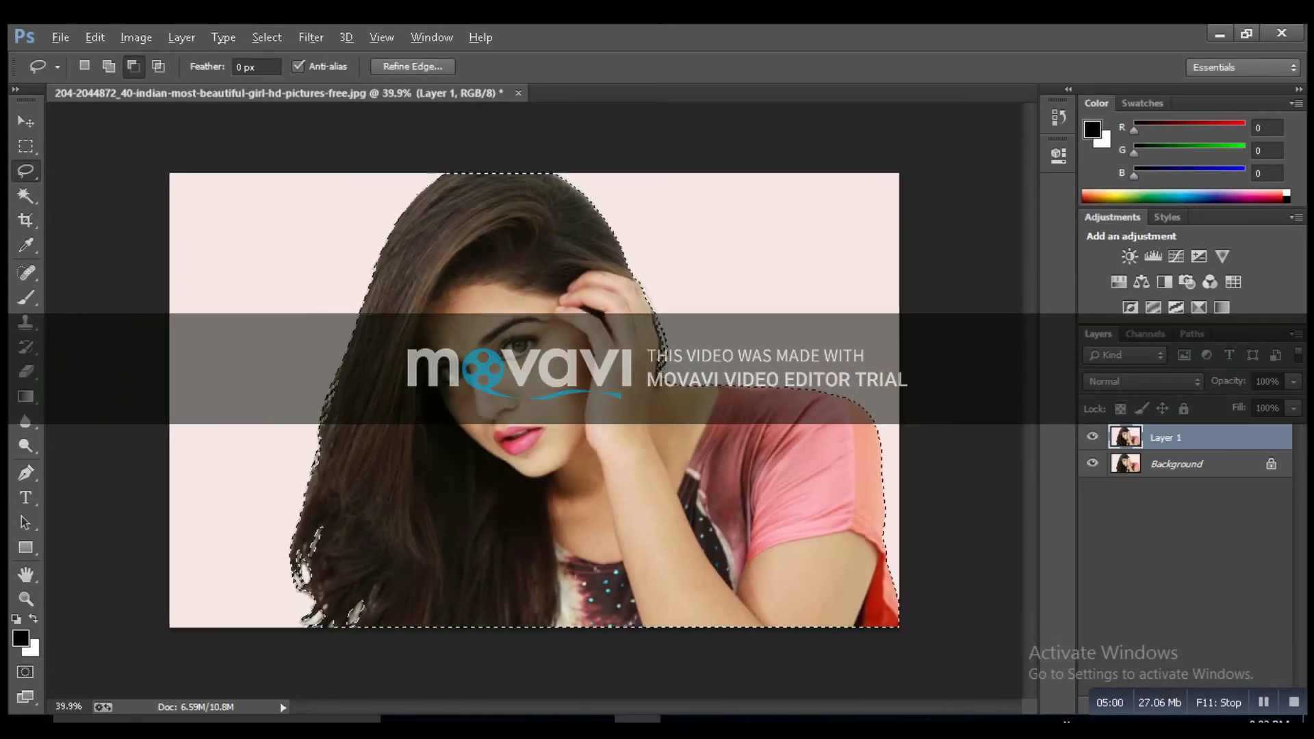
right_click(549, 316)
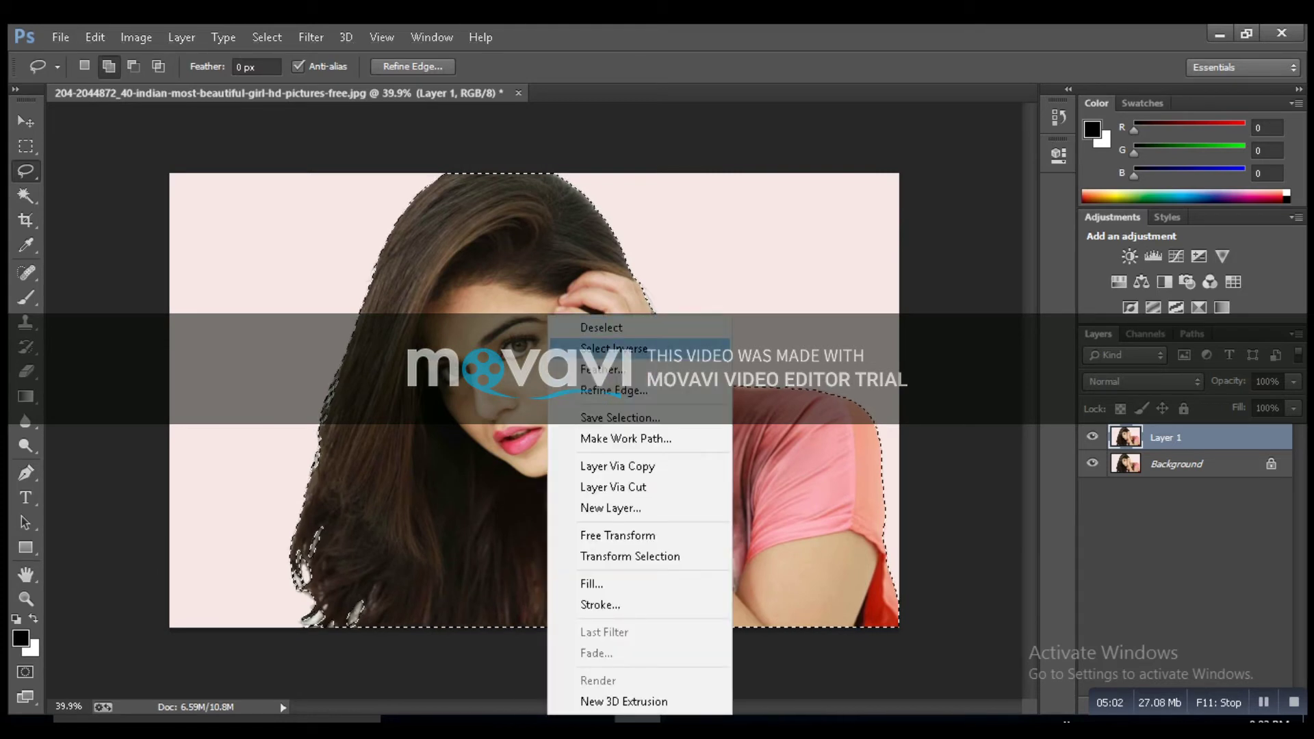
left_click(614, 349)
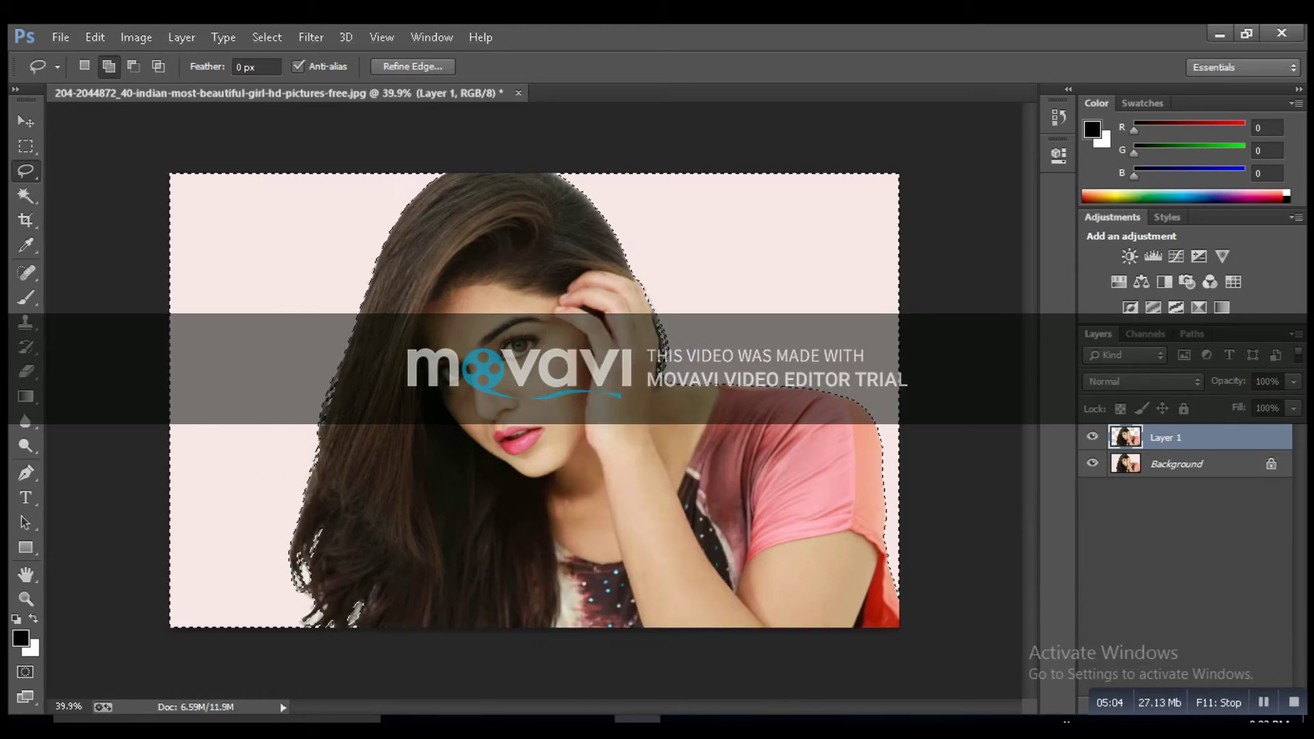
left_click(1093, 464)
key("ctrl+d")
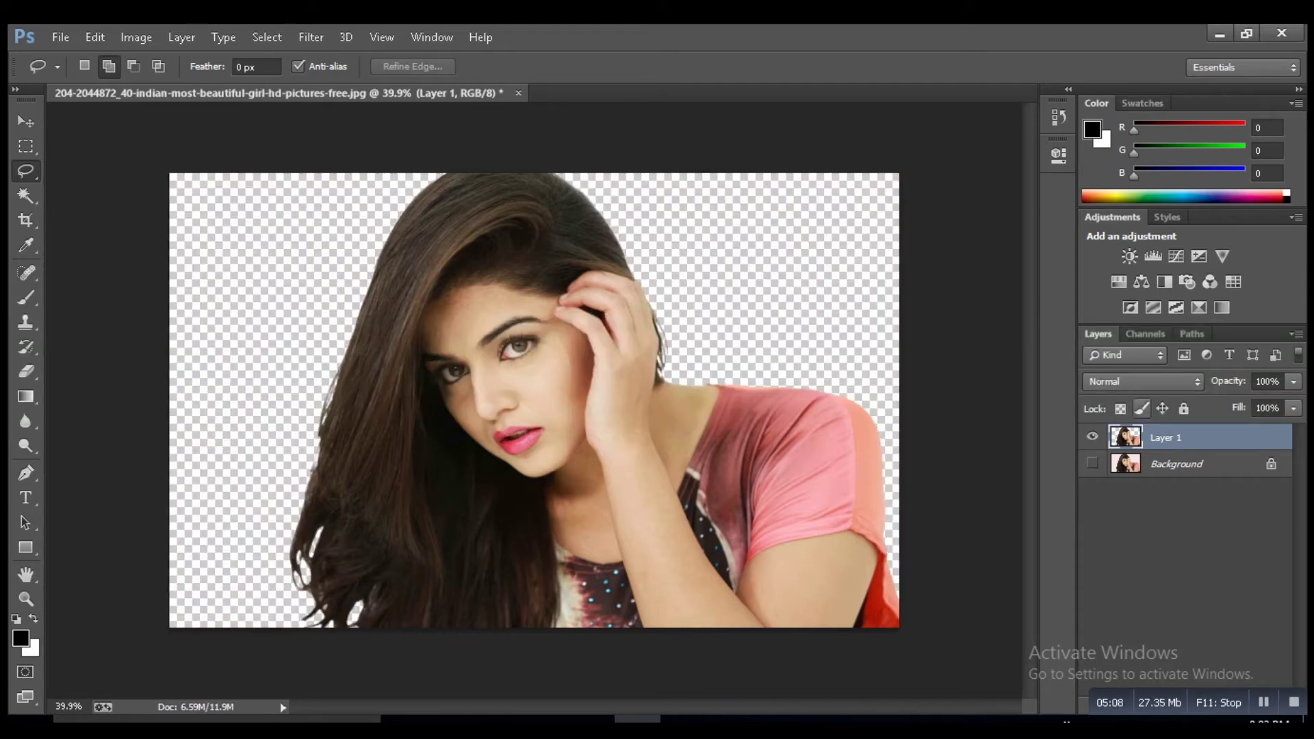
Step: Float the Layers panel over the canvas and add a black (000000) Solid Color fill layer beneath Layer 1
left_click_drag(1098, 333, 832, 333)
left_click_drag(925, 713, 925, 529)
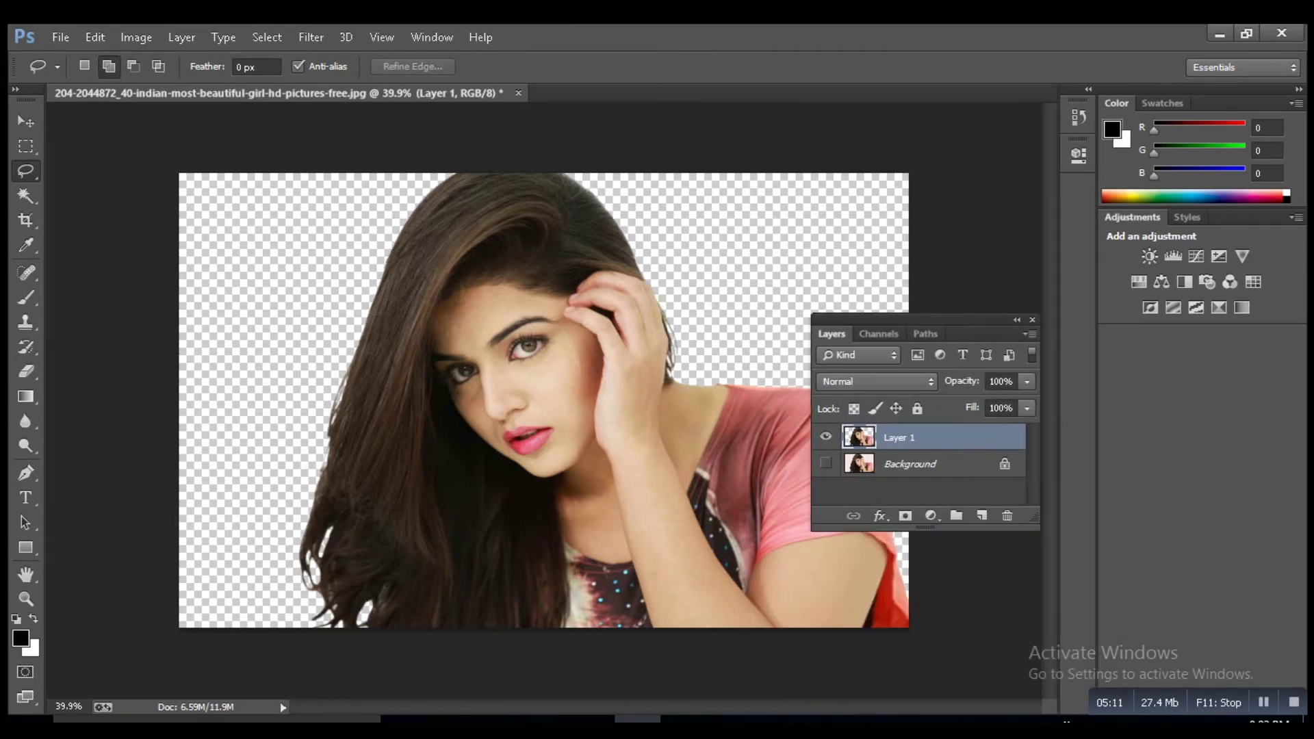
left_click(931, 515)
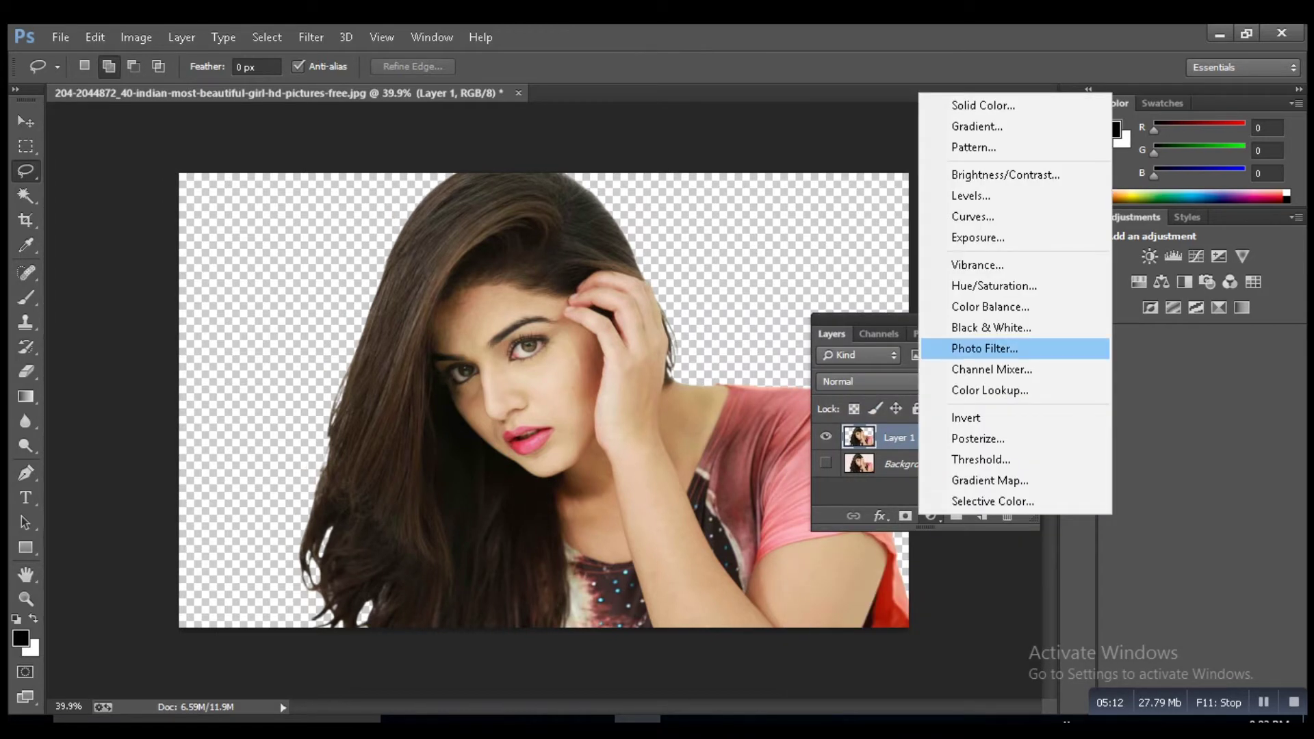
left_click(983, 105)
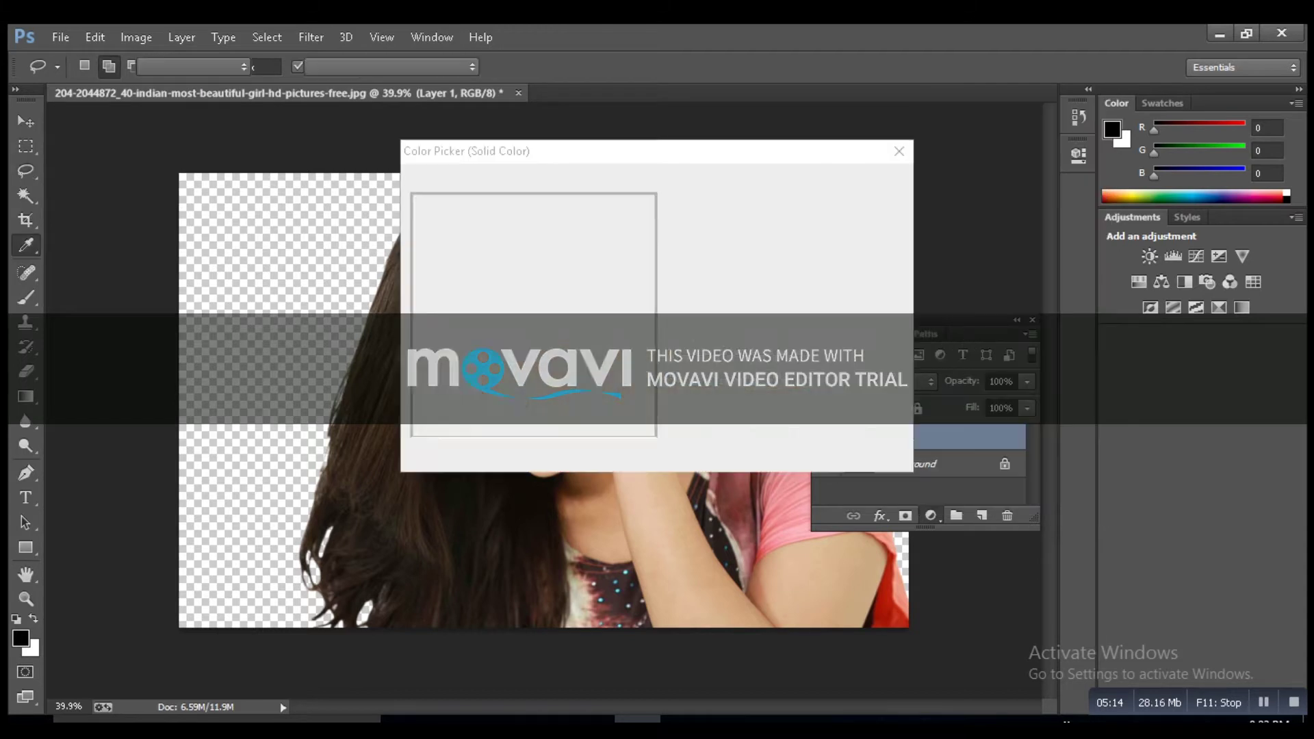
left_click_drag(595, 361, 430, 436)
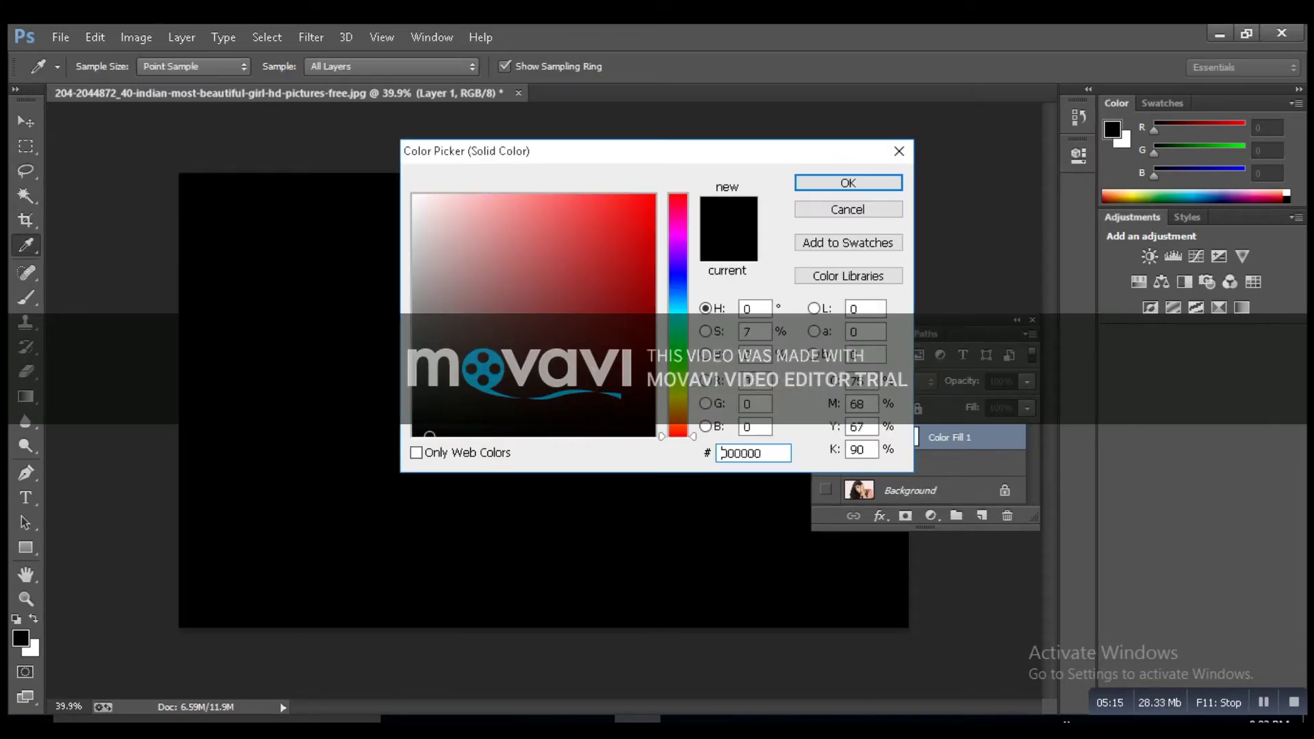
left_click(848, 183)
key("l")
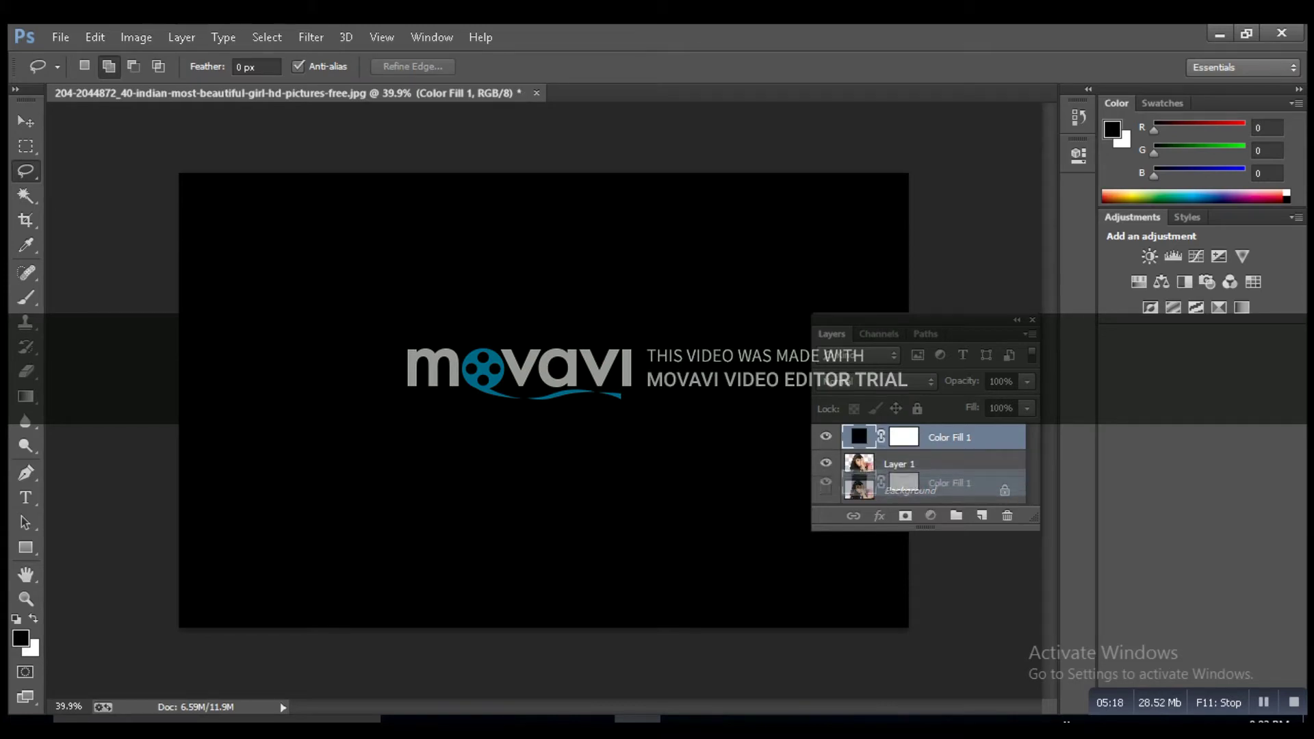
left_click_drag(899, 464, 903, 431)
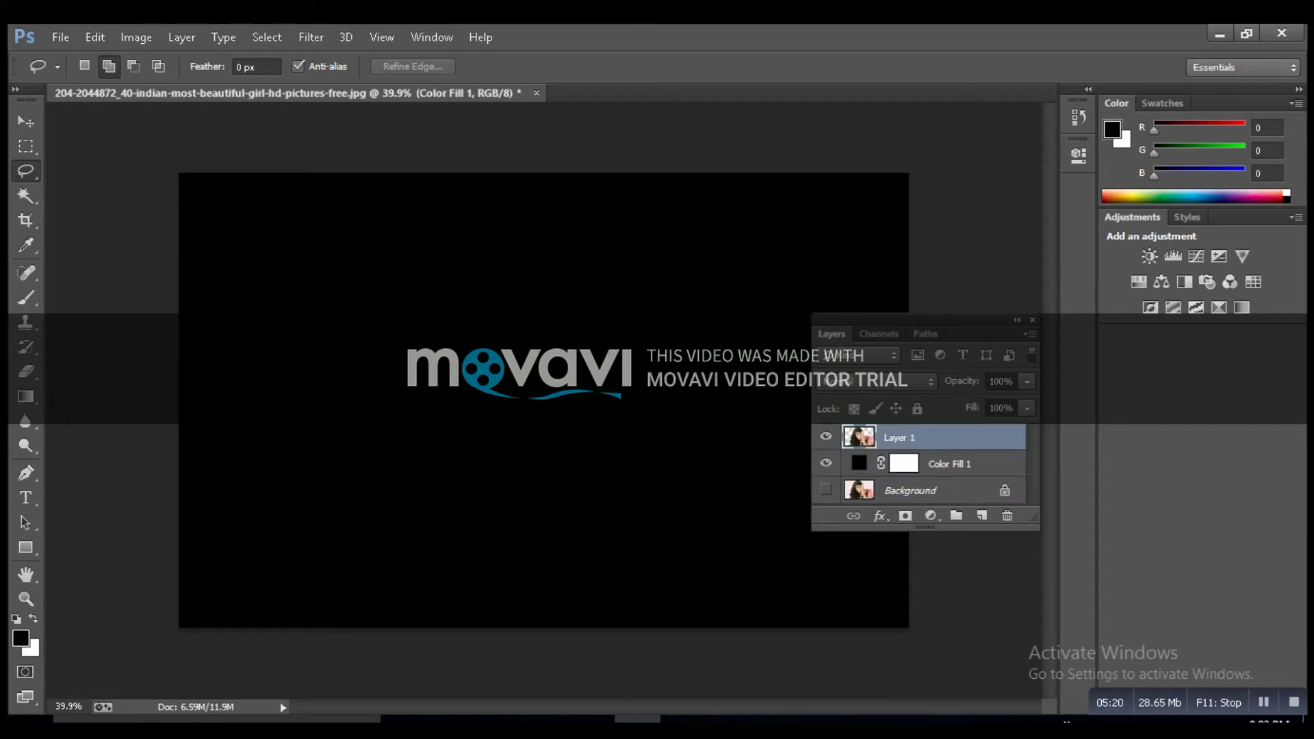
Step: Examine the cut-out's hair, hand and shoulder edges against the black fill at several magnifications
scroll(544, 400, "down", 3)
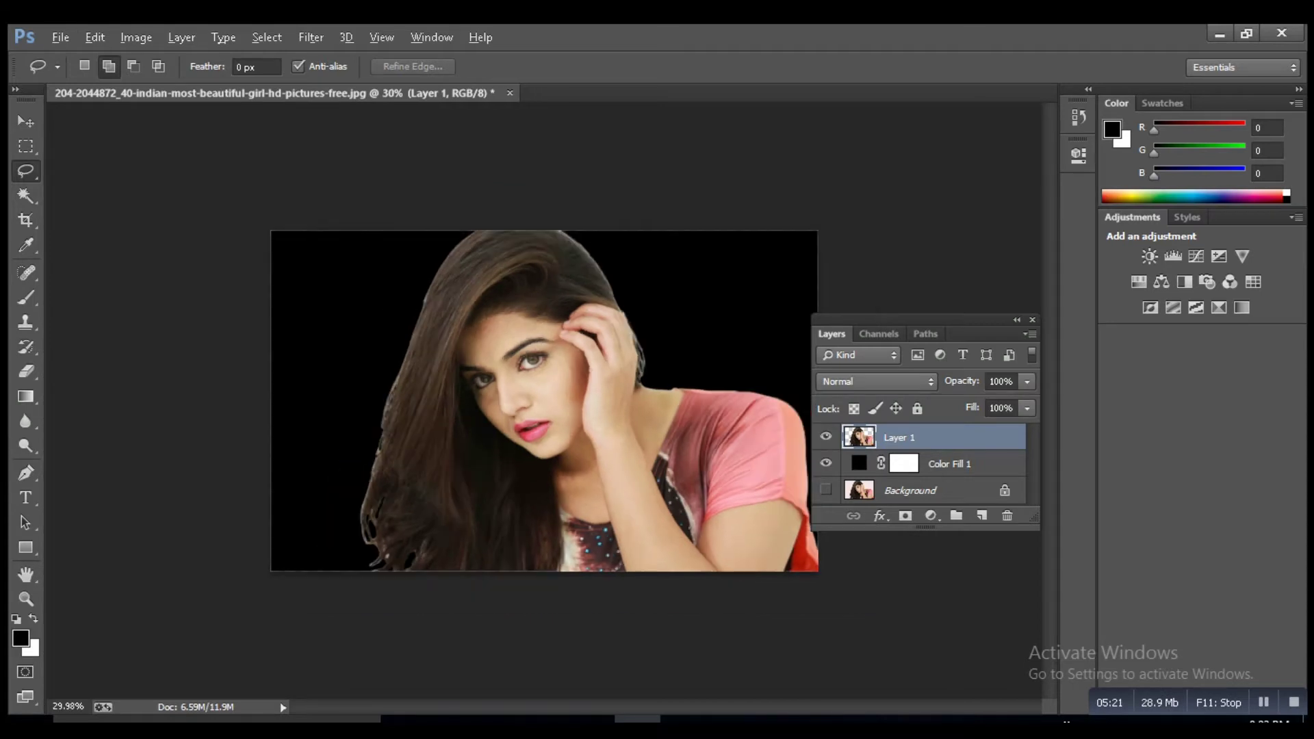
scroll(531, 390, "up", 4)
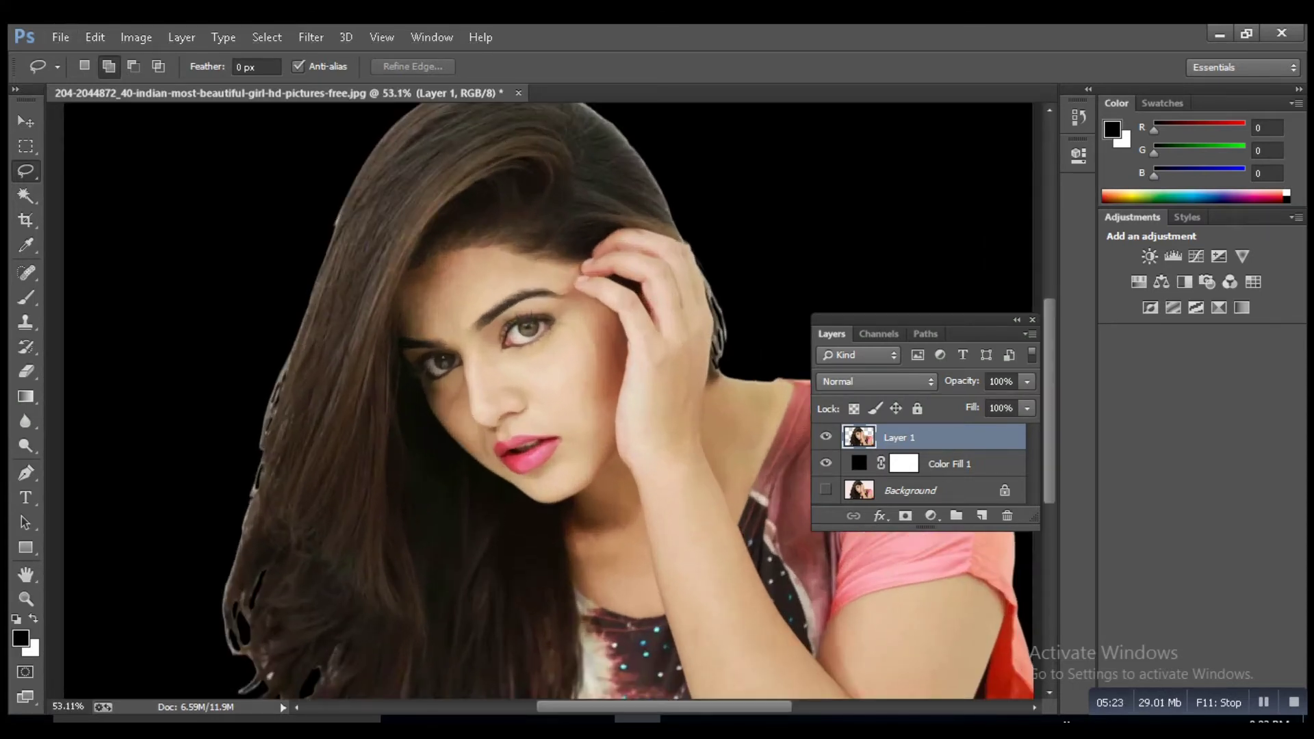
scroll(530, 390, "up", 5)
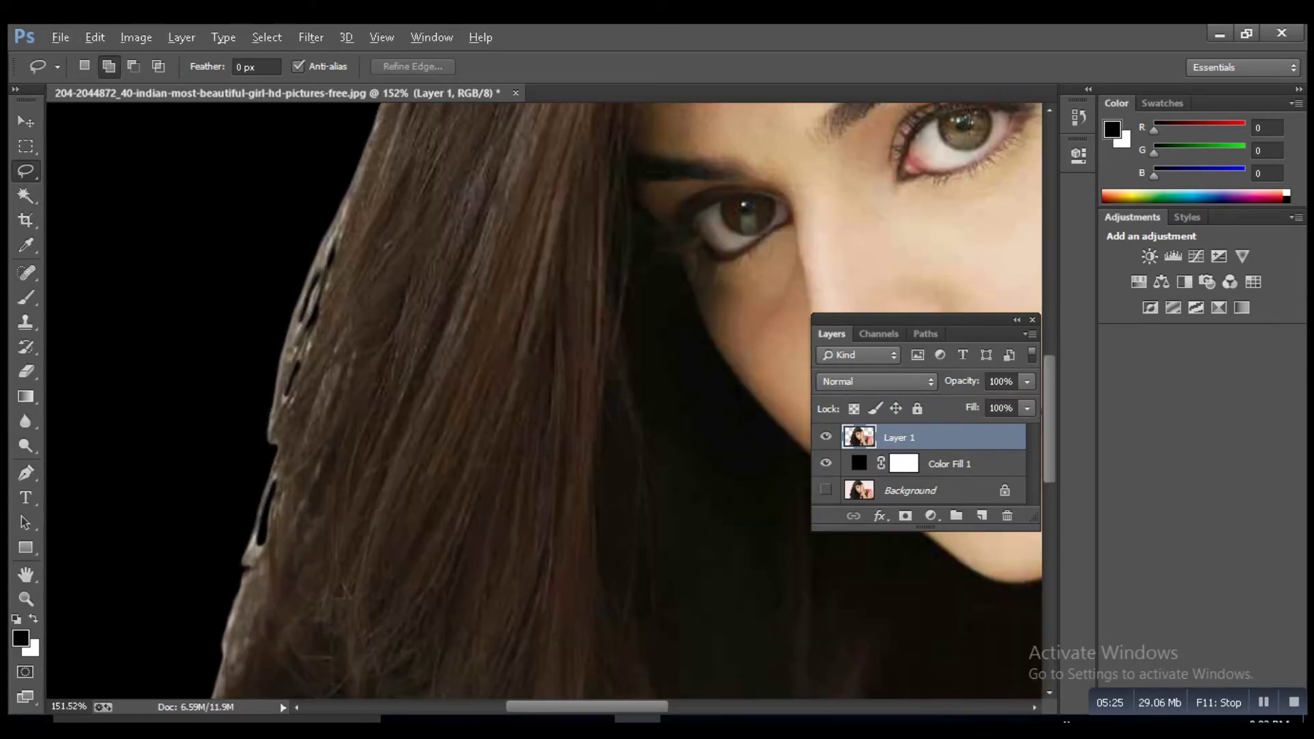
scroll(530, 390, "down", 6)
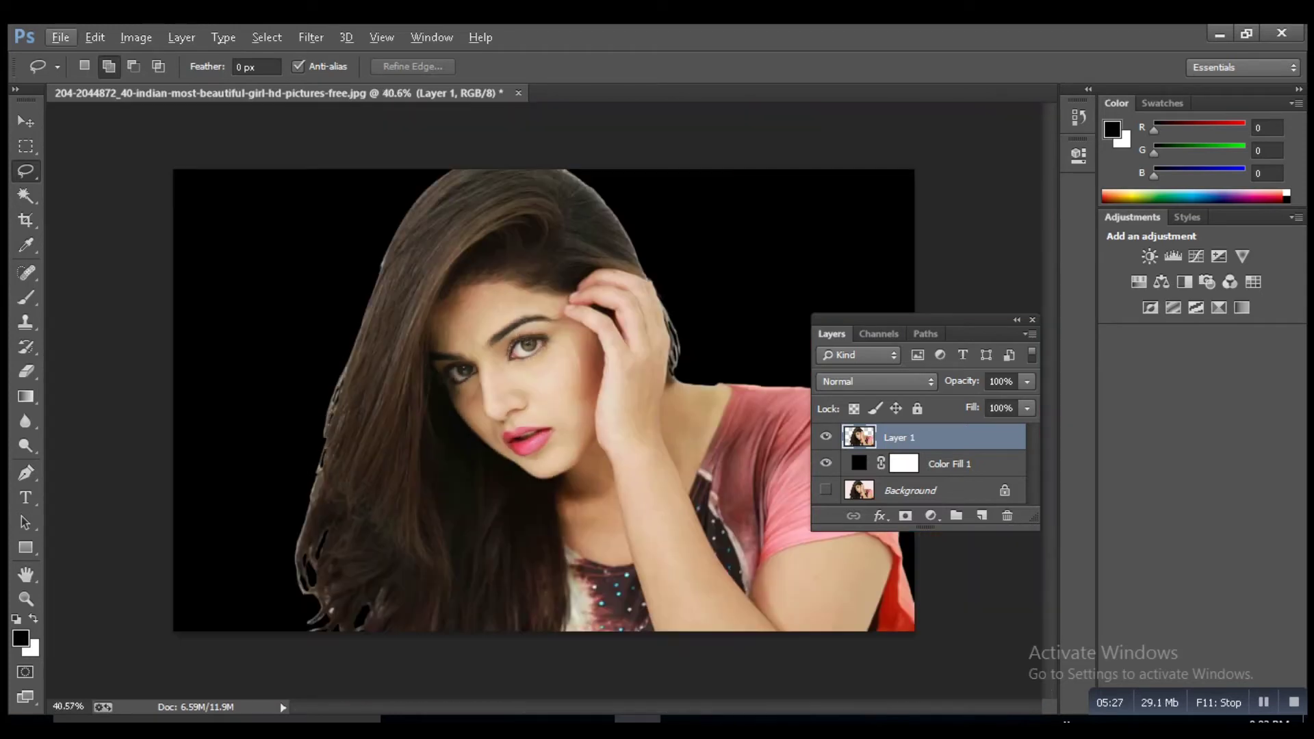
scroll(582, 418, "down", 1)
scroll(582, 417, "up", 4)
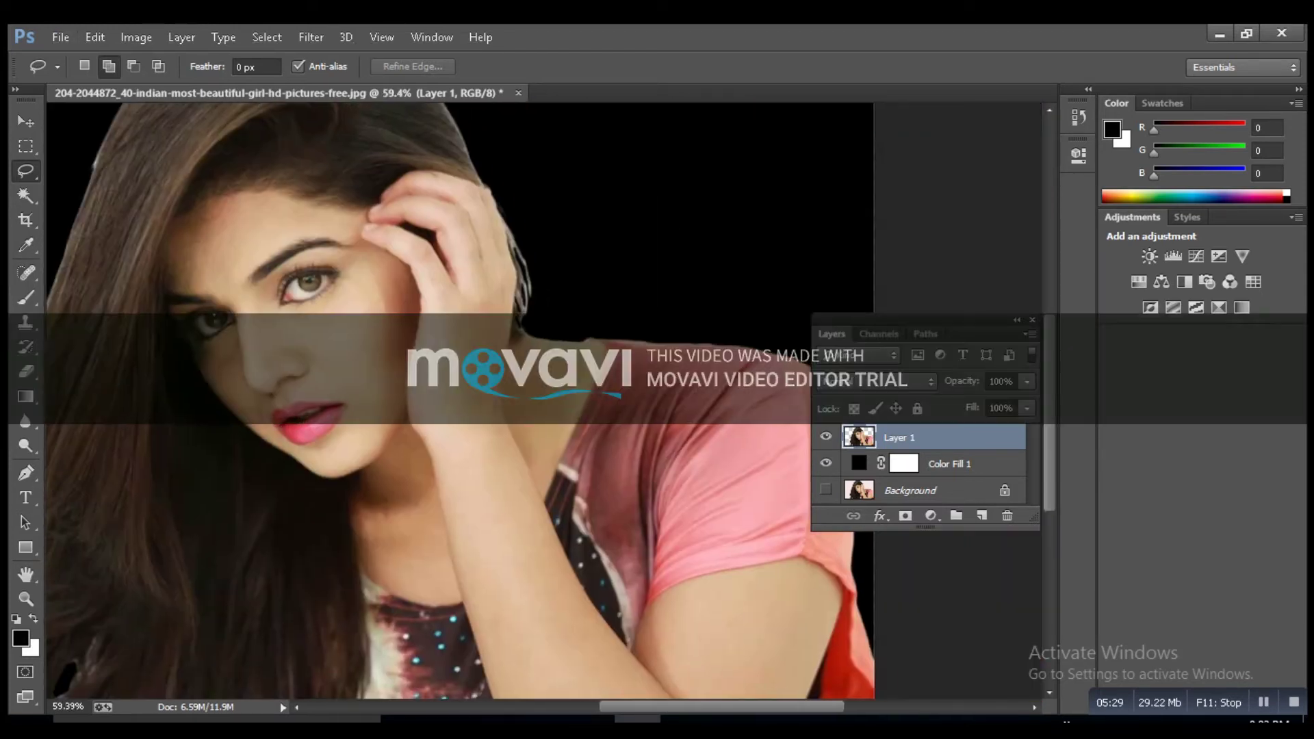
left_click_drag(581, 418, 568, 516)
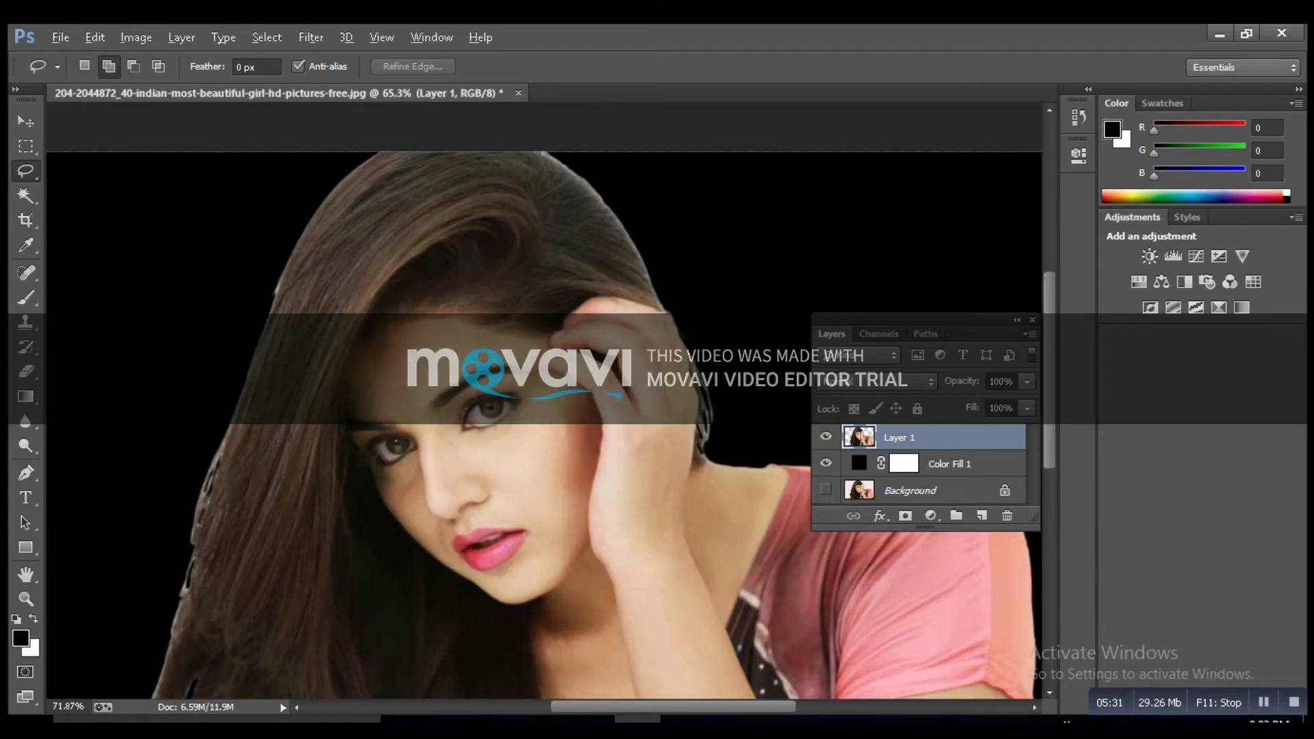
scroll(692, 397, "up", 2)
scroll(692, 397, "up", 1)
scroll(692, 397, "down", 3)
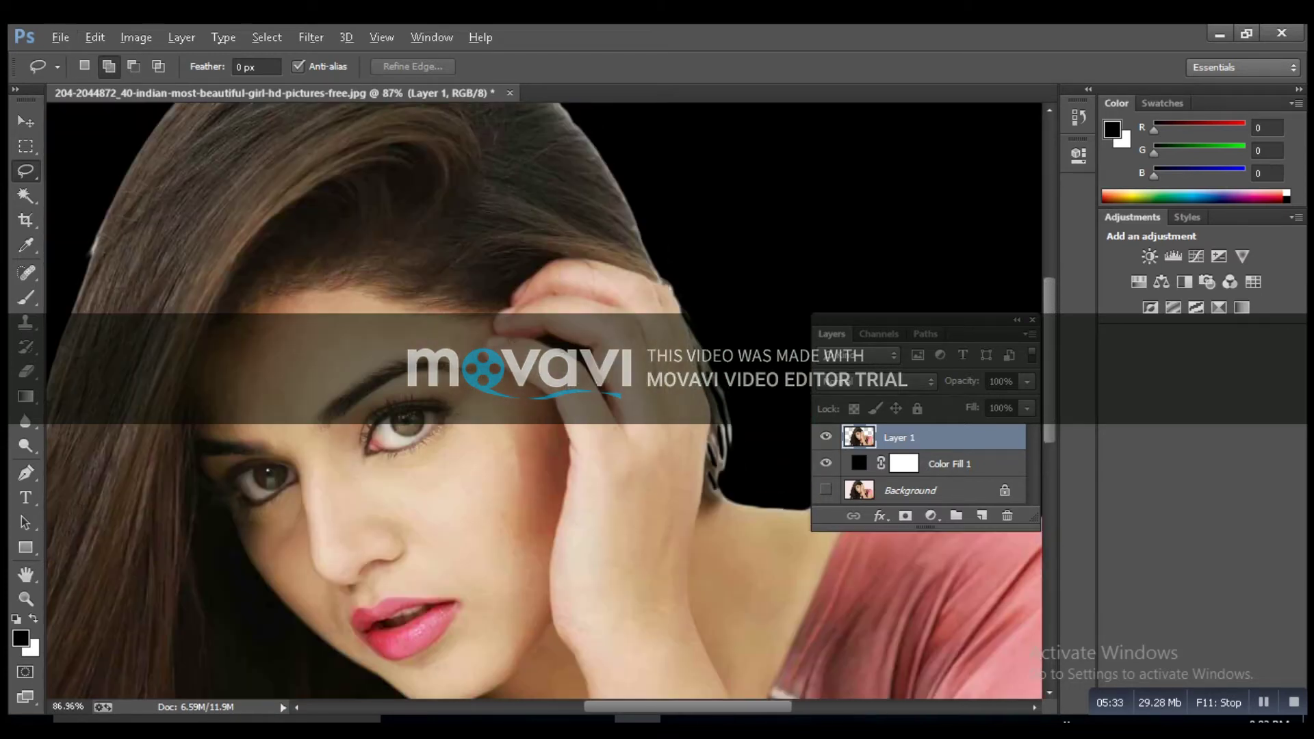
scroll(691, 397, "down", 1)
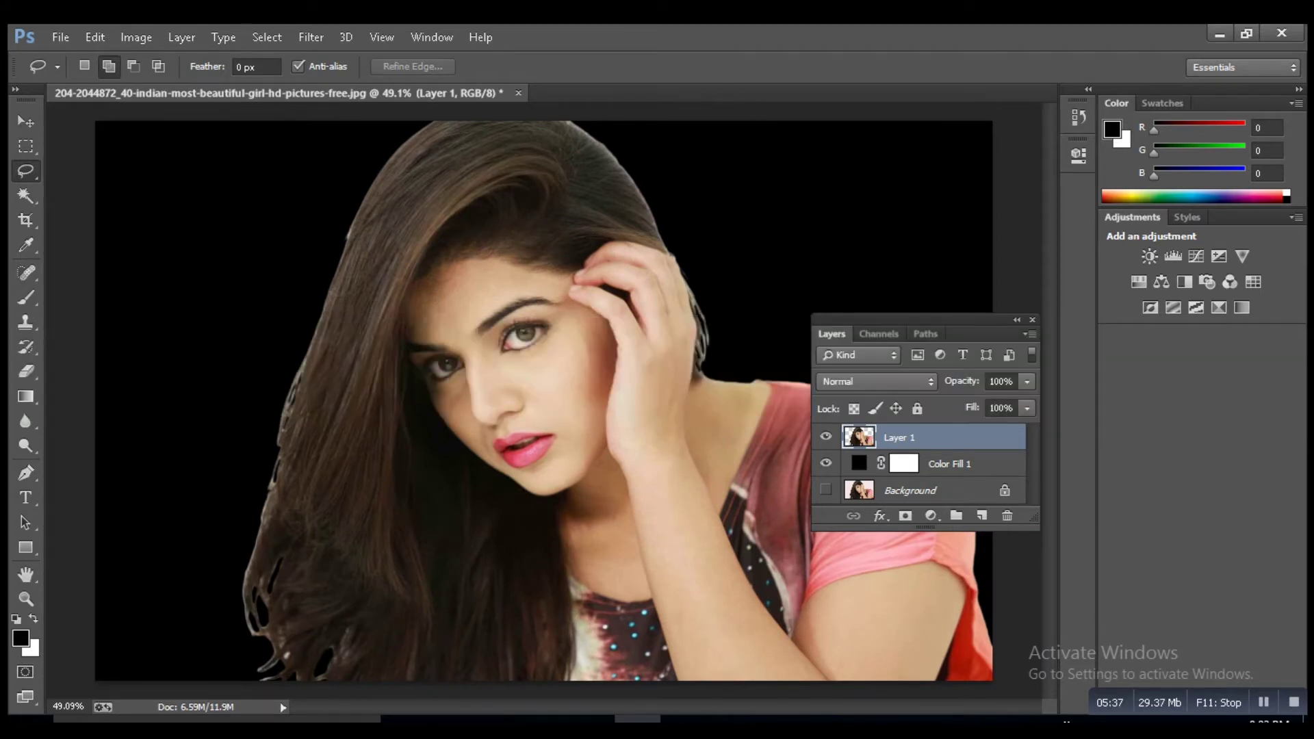
Step: Change the Solid Color fill beneath the cut-out to white (ffffff)
scroll(544, 400, "down", 1)
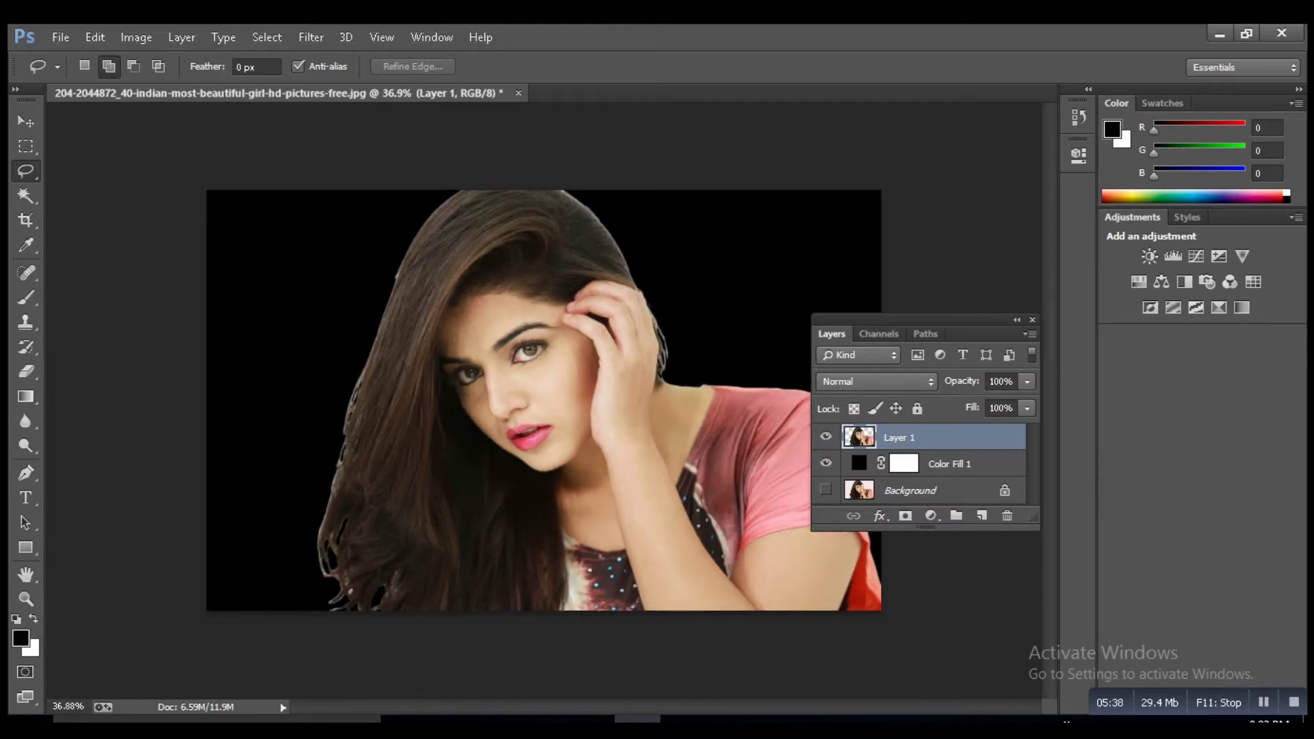
double_click(859, 463)
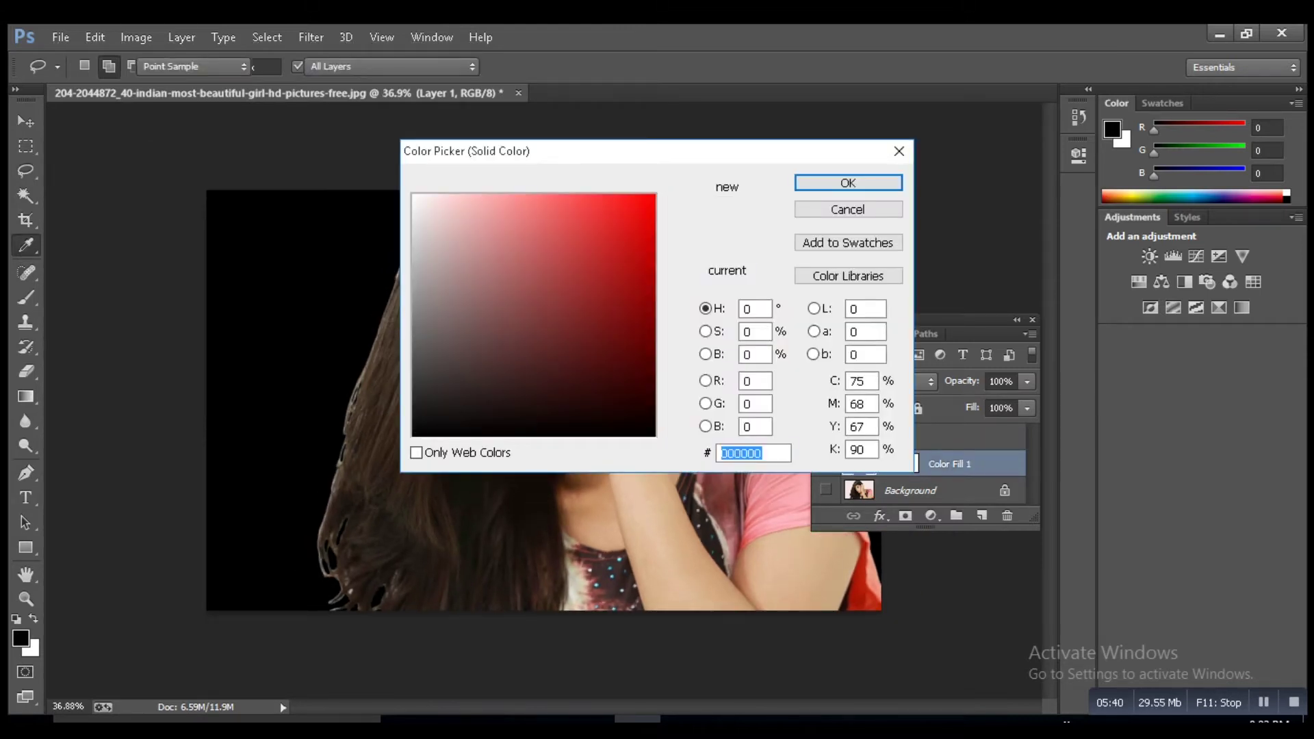
left_click(528, 258)
left_click_drag(528, 258, 414, 196)
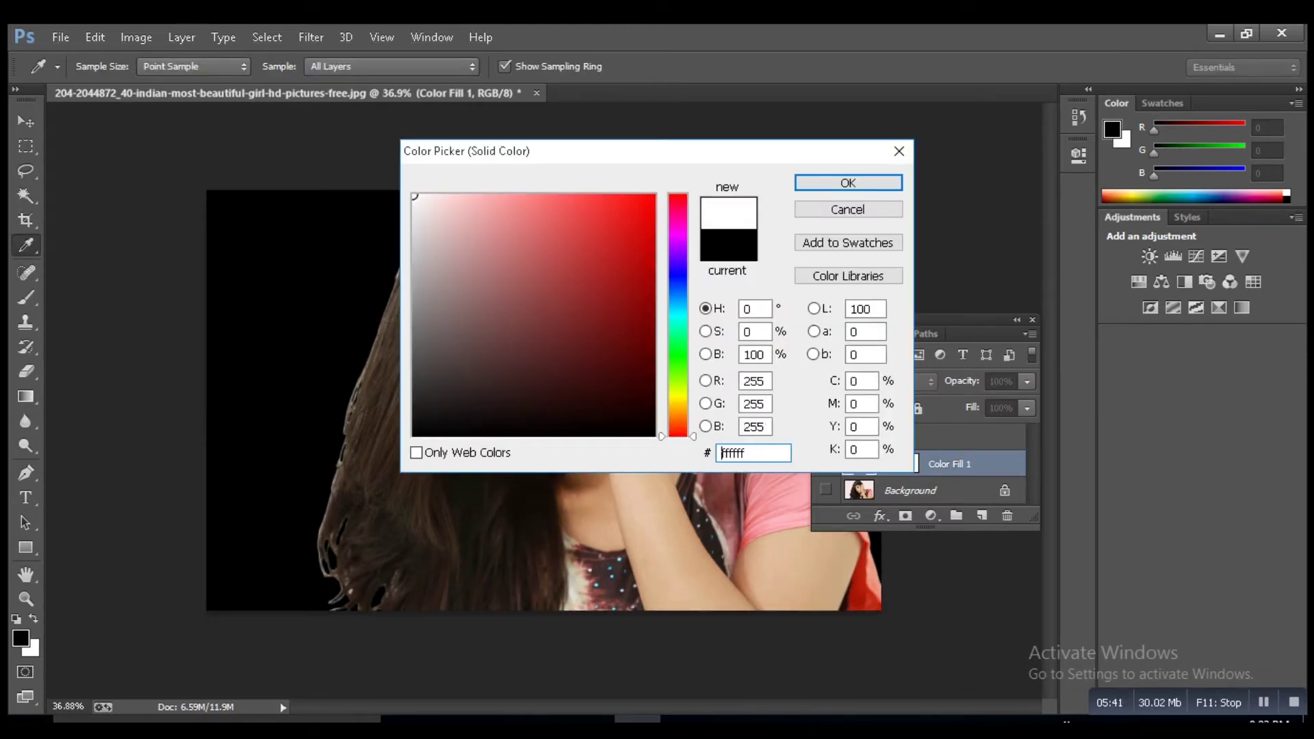
key("Return")
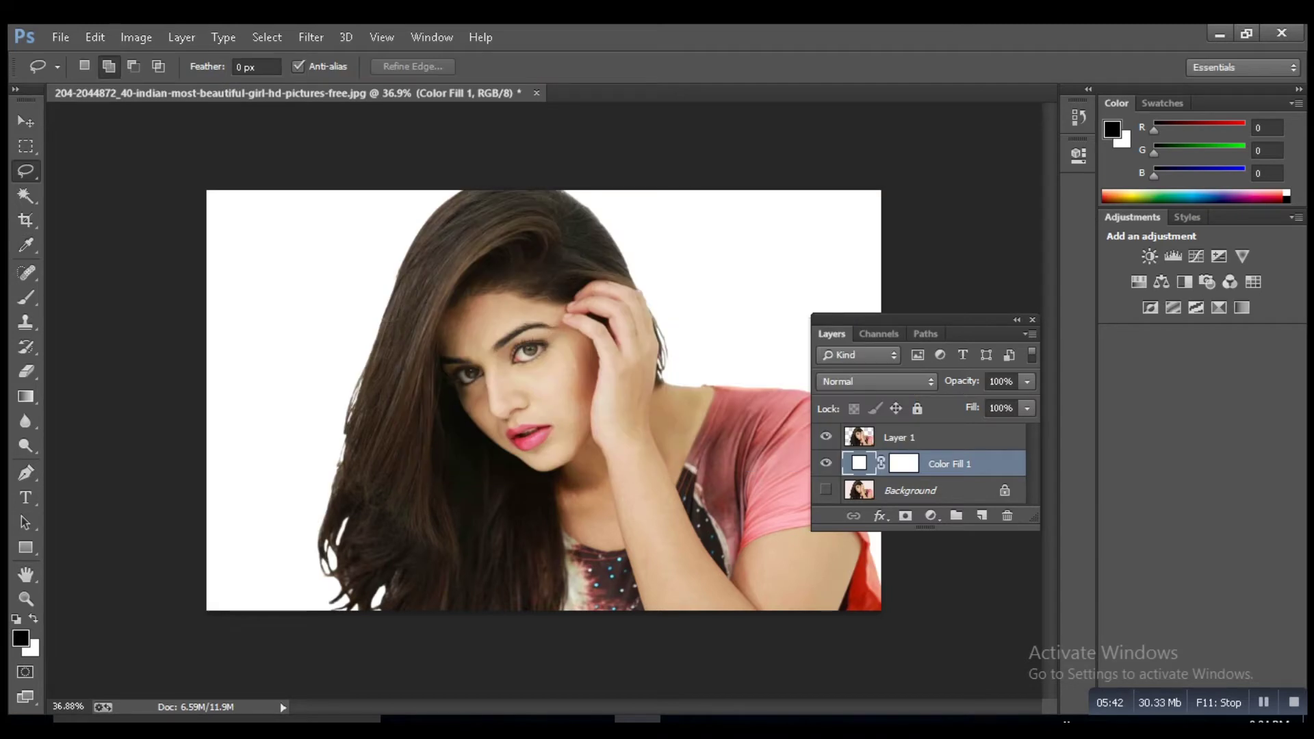
Step: Try light grey (cbcbcb) for the fill layer behind the woman, and settle on near-white (fffdfd)
double_click(859, 463)
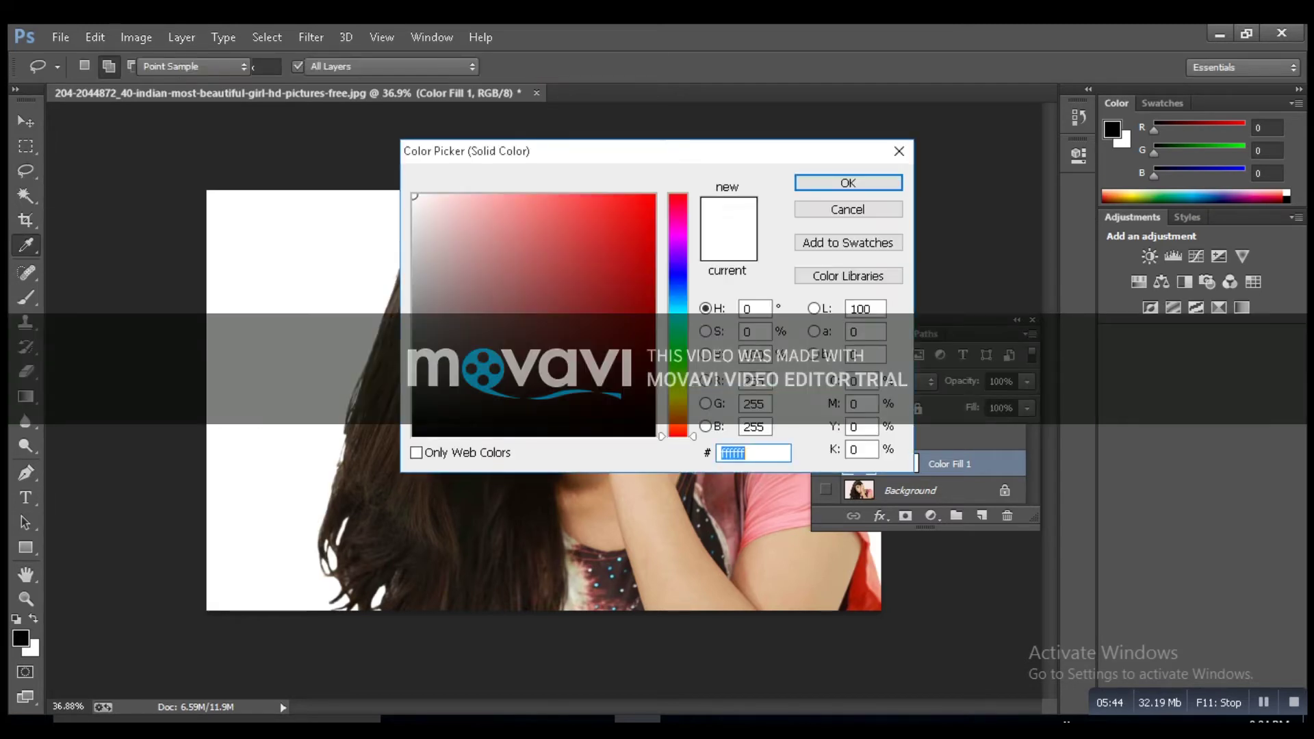
left_click(446, 242)
left_click_drag(446, 242, 415, 244)
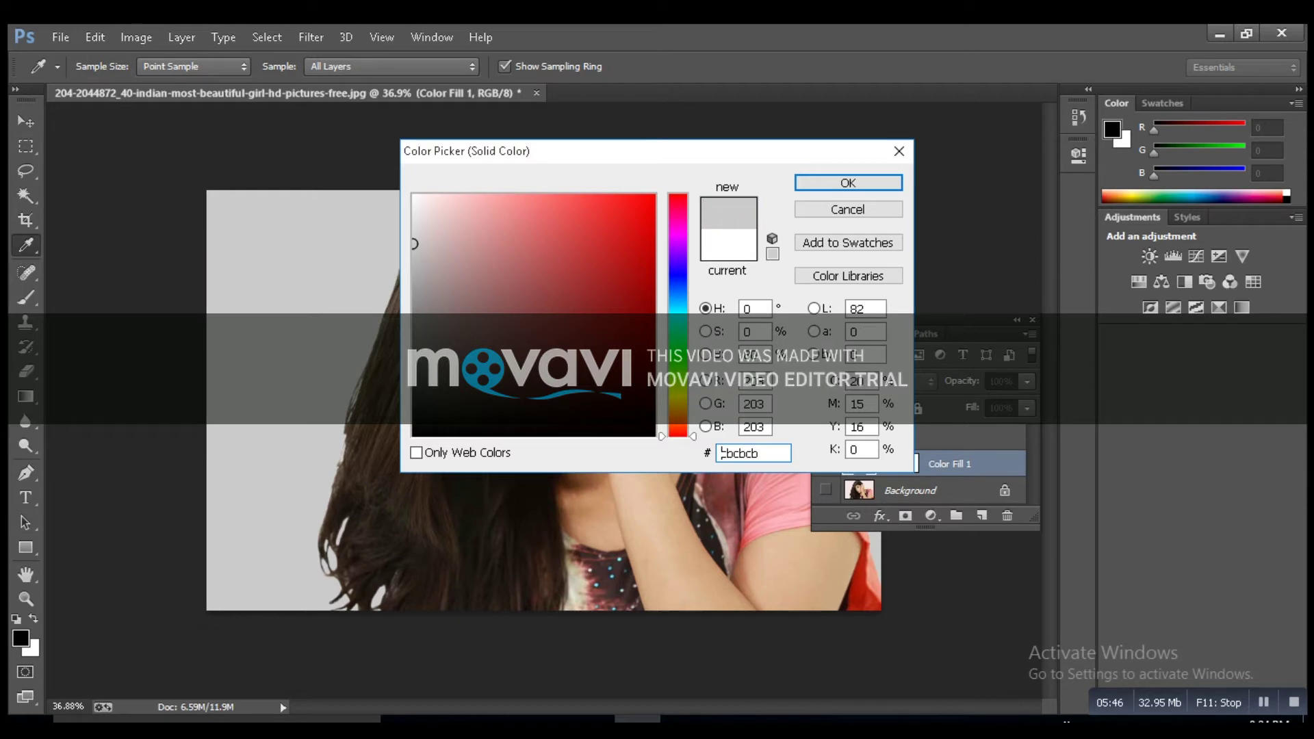
left_click_drag(479, 151, 681, 148)
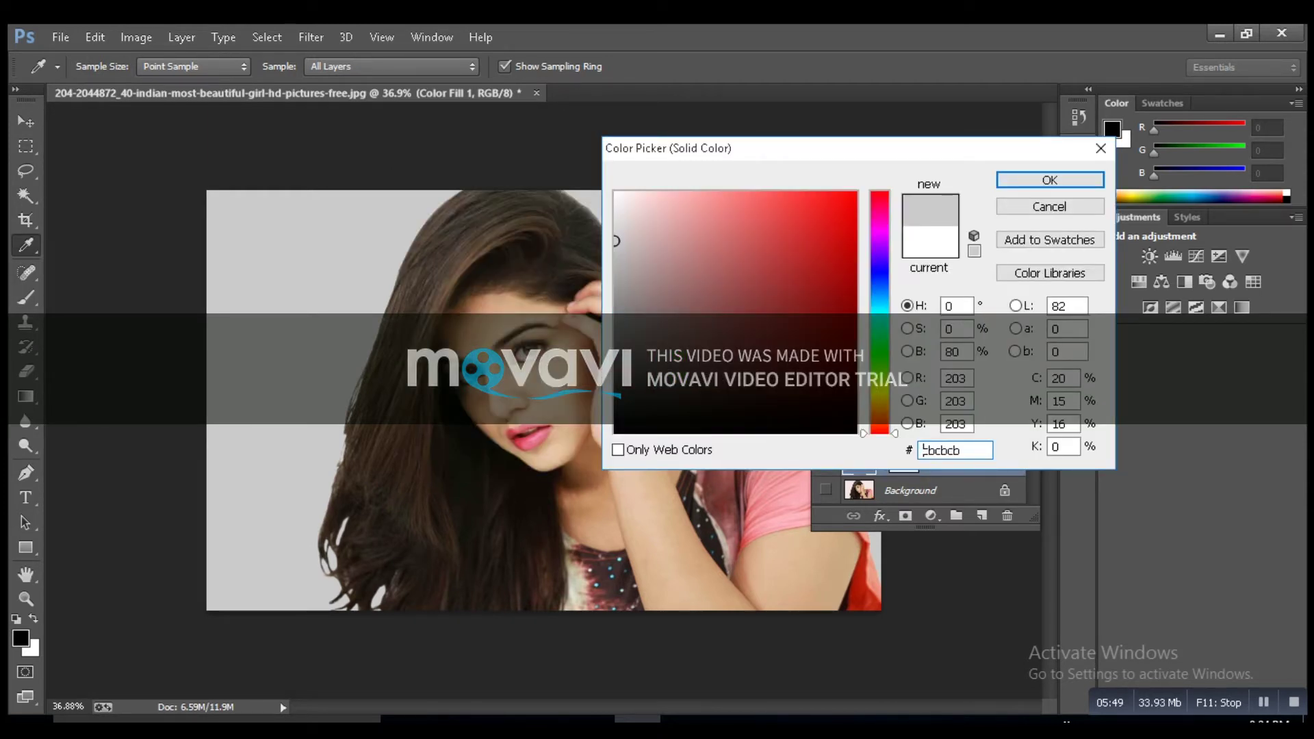
left_click_drag(616, 241, 617, 194)
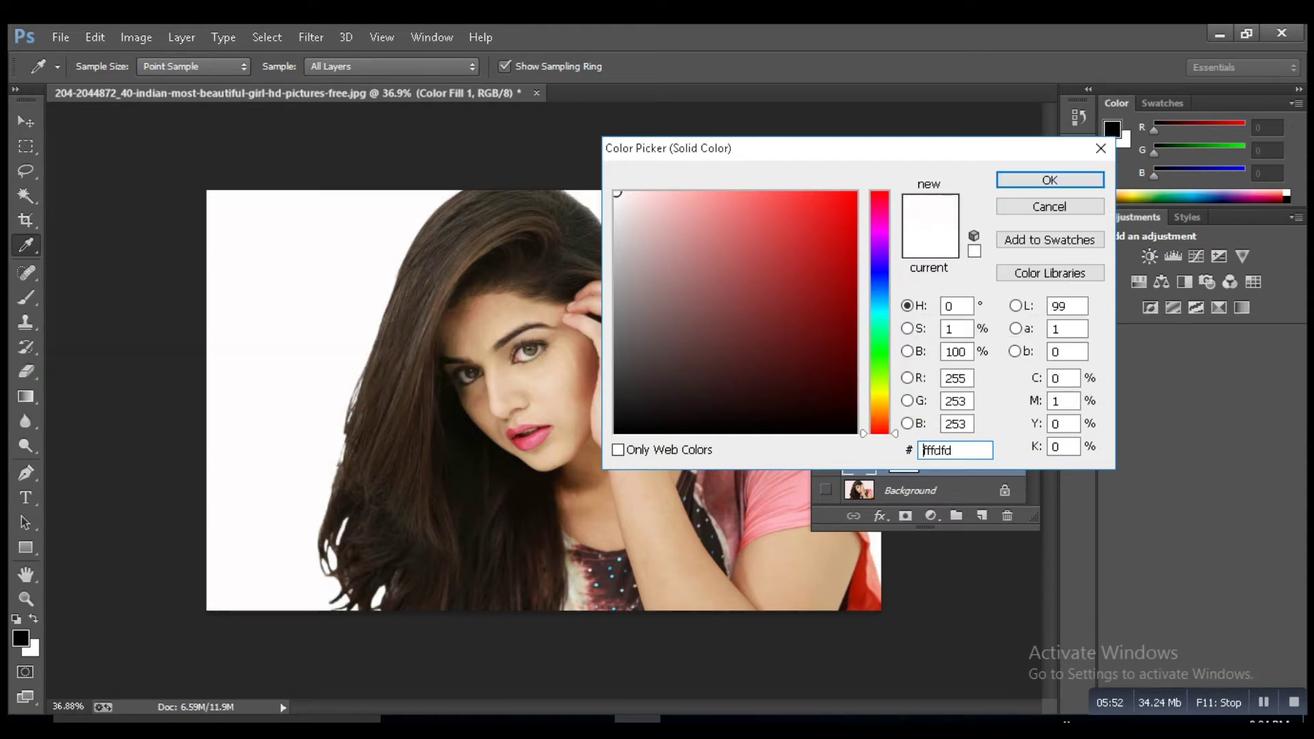
key("Return")
key("l")
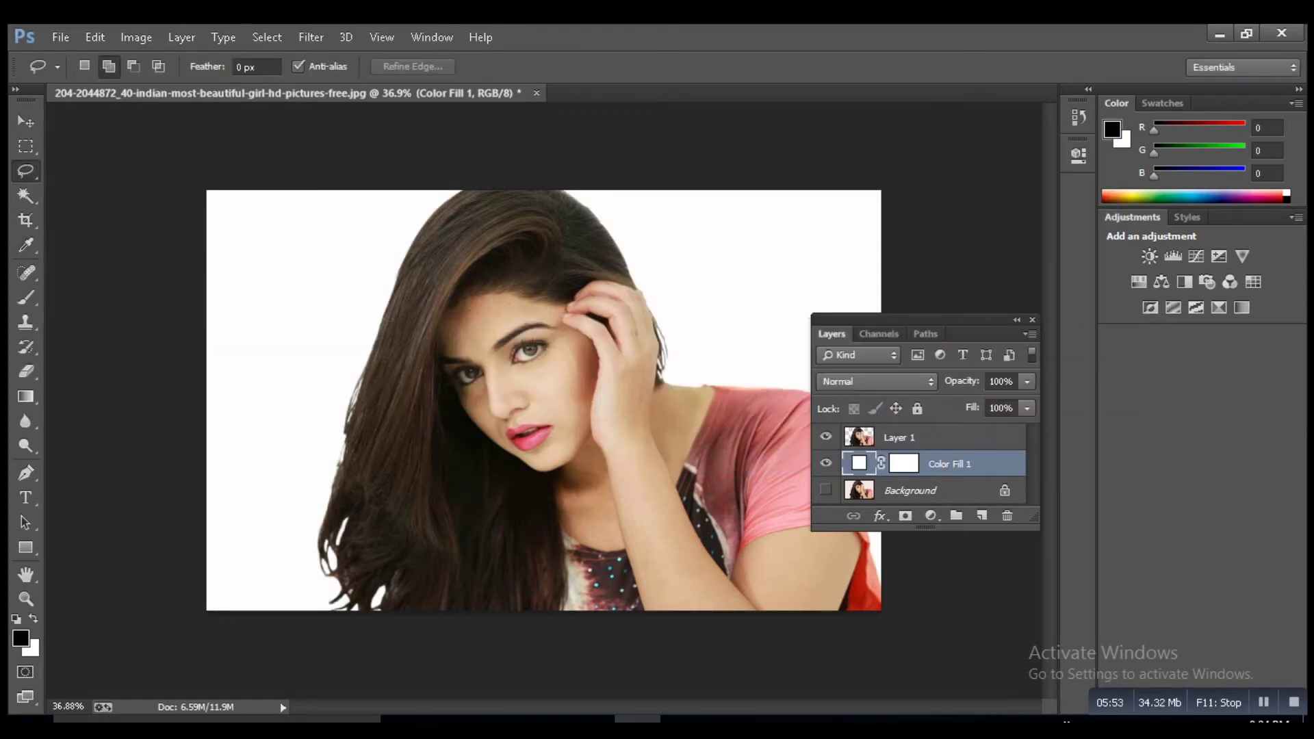
Step: Hide the Color Fill 1 layer and examine the cut-out's hair edges against transparency at several magnifications
left_click(826, 463)
scroll(561, 396, "up", 3)
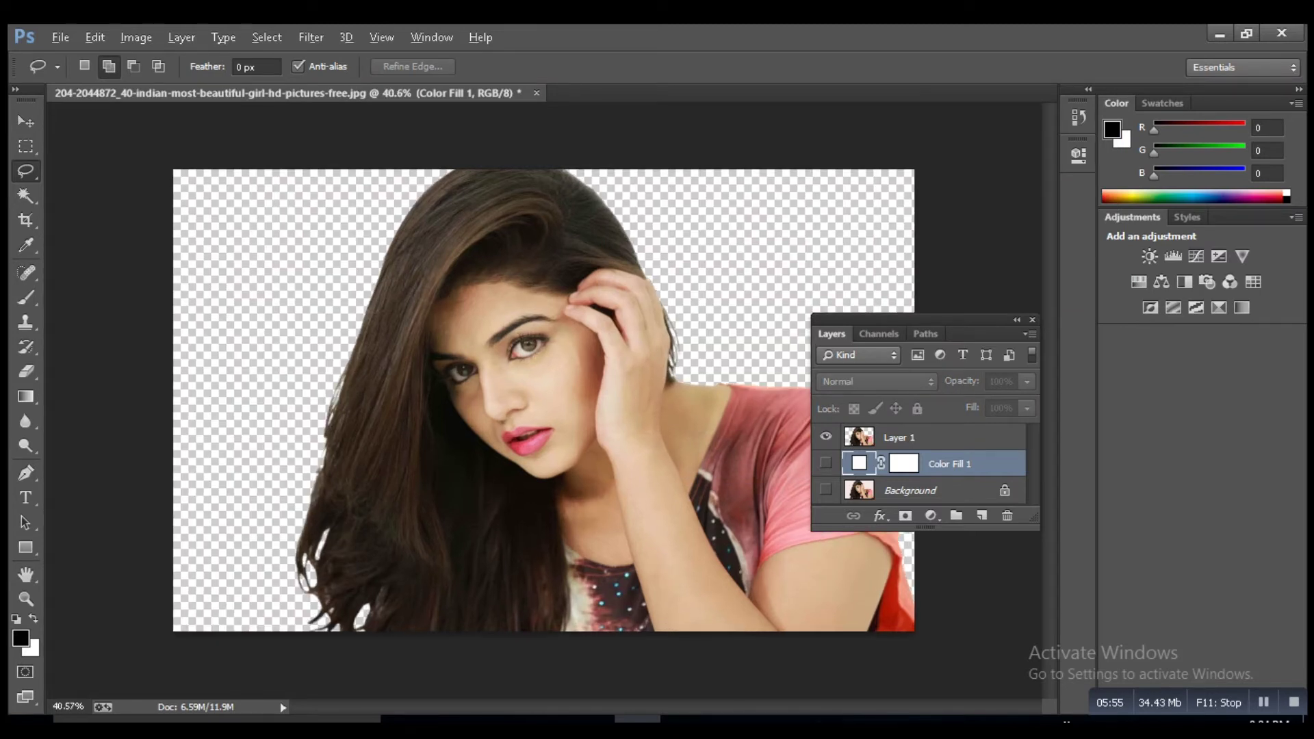
scroll(544, 400, "up", 4)
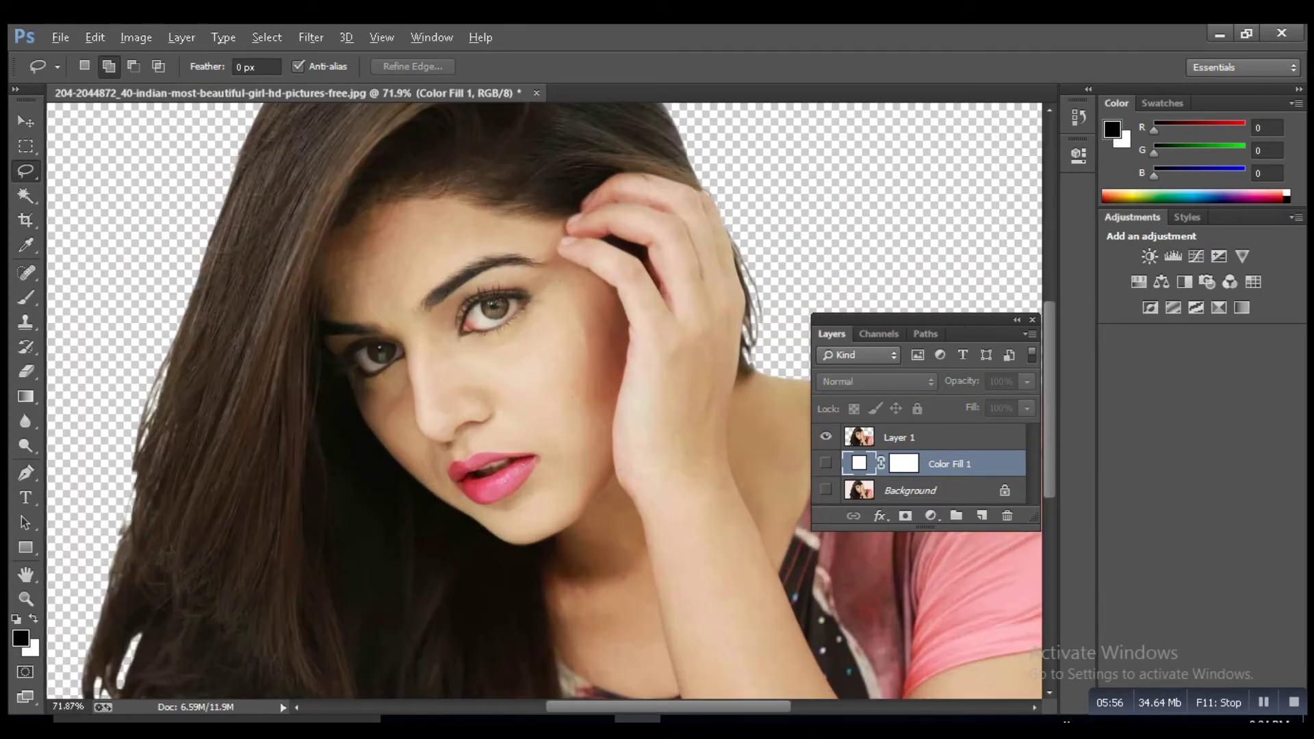
scroll(544, 400, "down", 3)
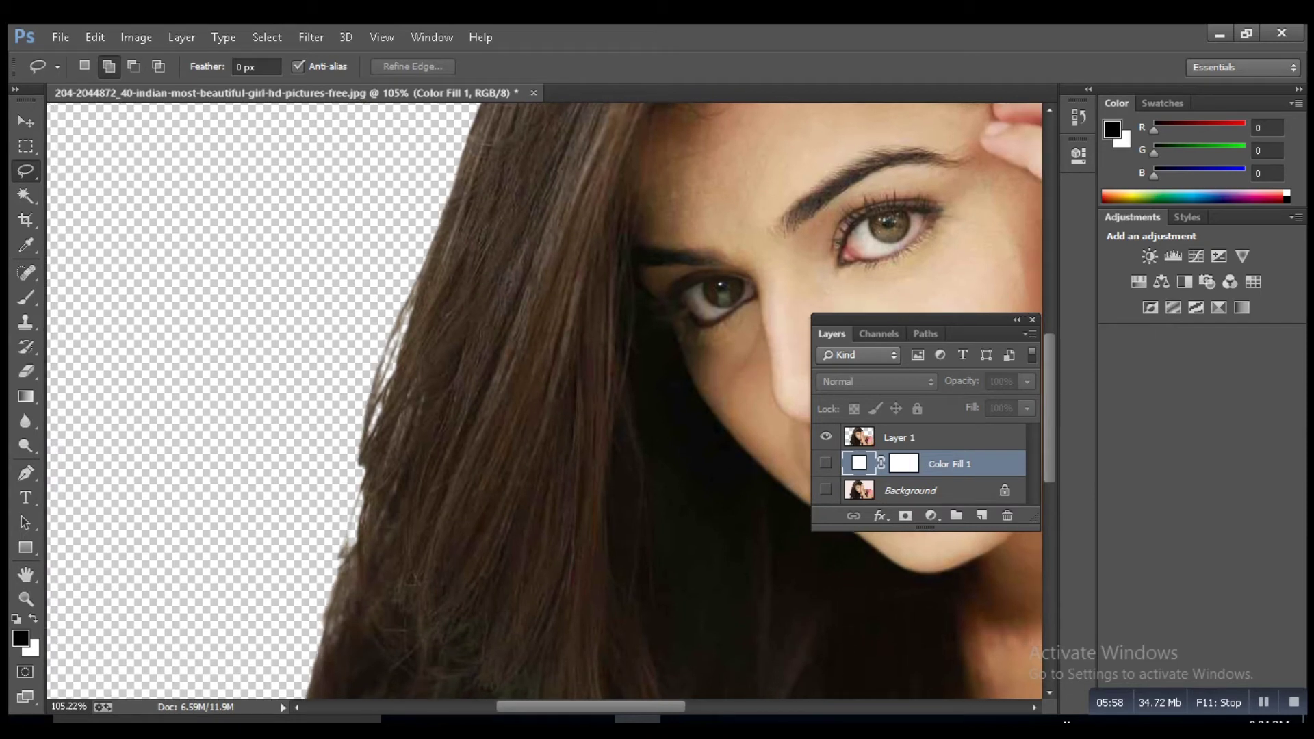
scroll(544, 400, "down", 2)
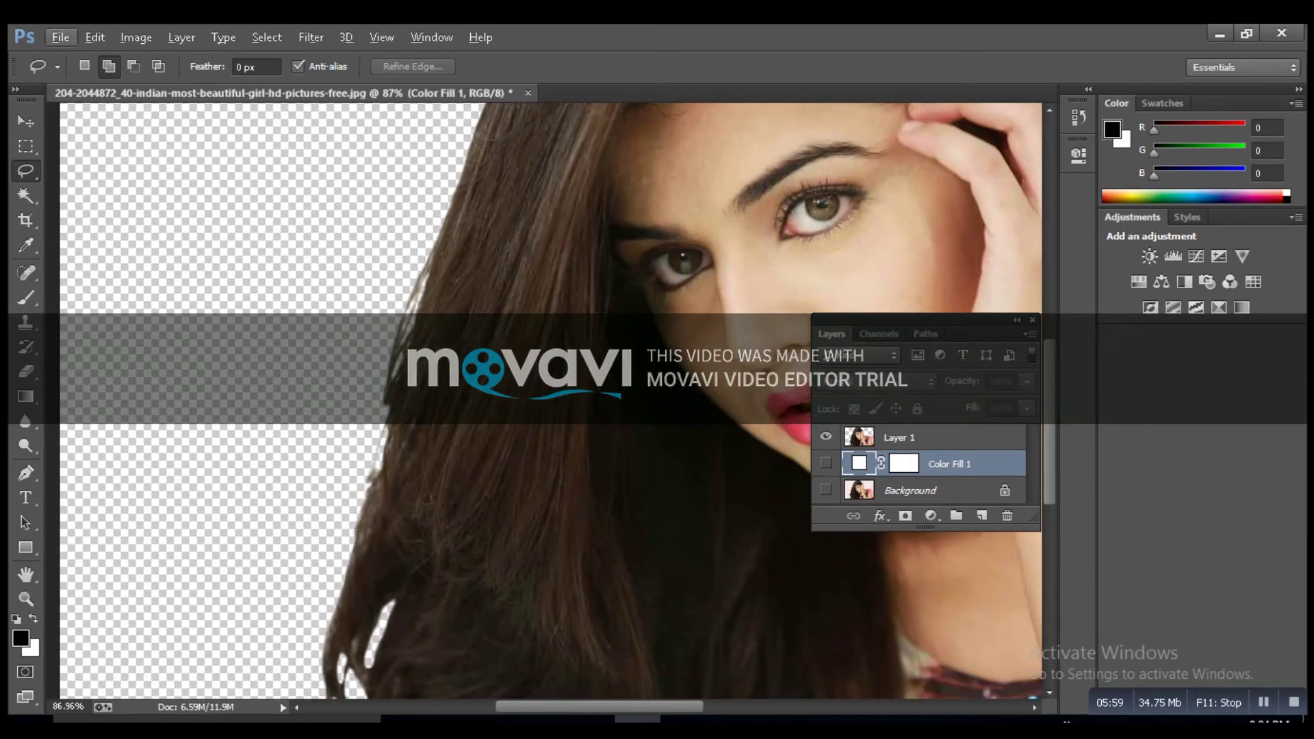
scroll(544, 401, "down", 1)
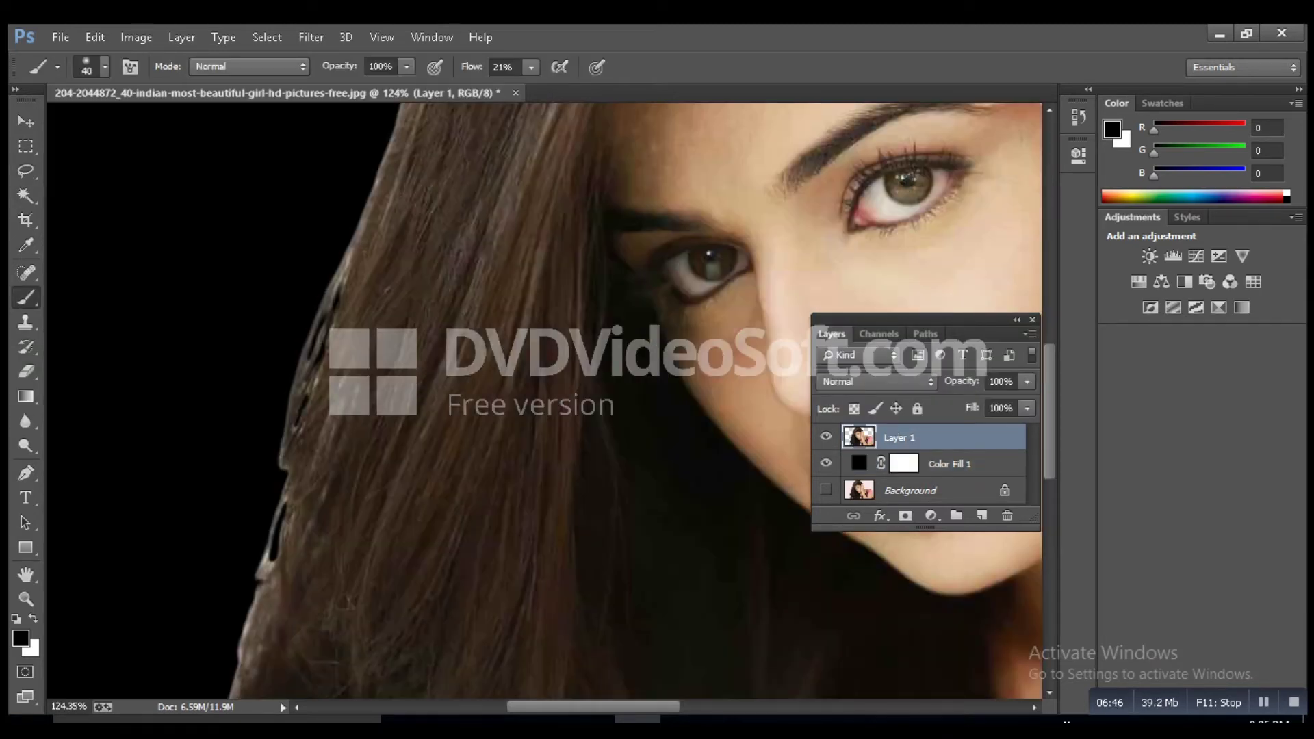
Step: Reduce the Brush to 21 px with 11% flow and paint black along the light fringe of Layer 1's left hair edge
key("ctrl+plus")
key("bracketleft")
key("bracketleft")
key("shift+1")
key("shift+1")
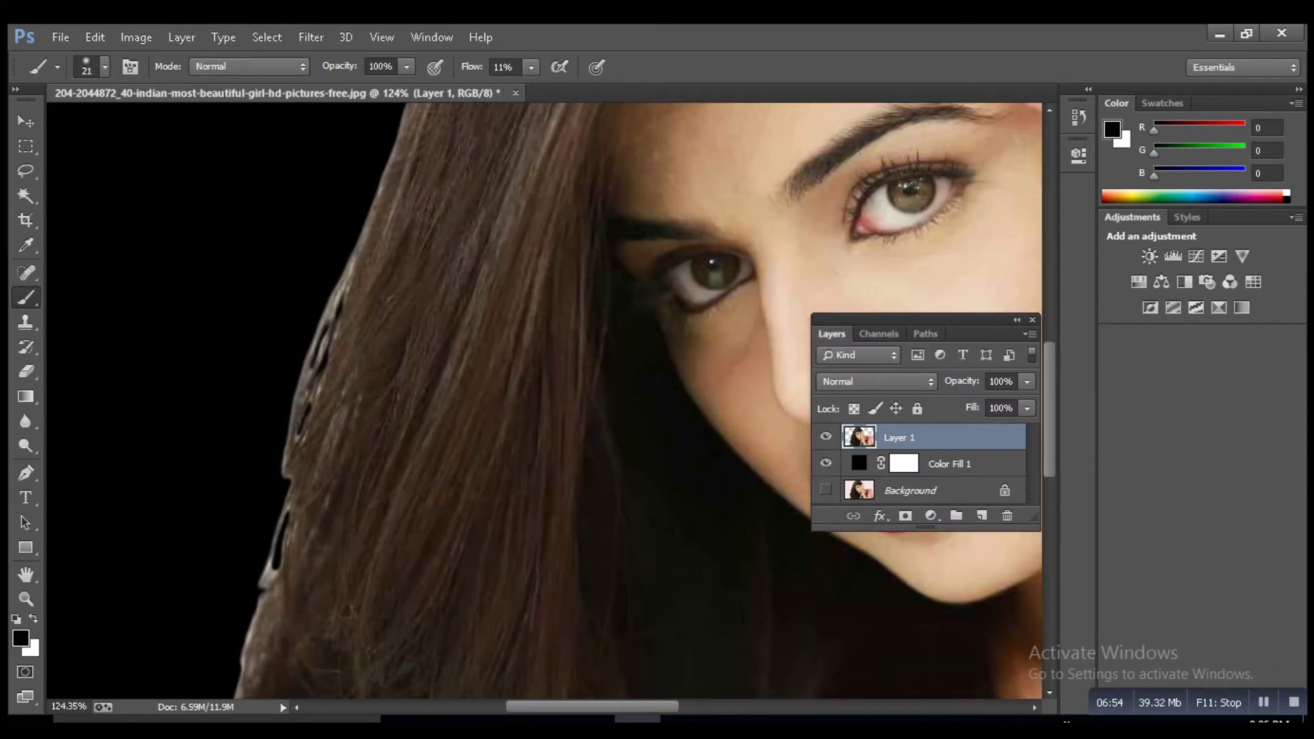
left_click_drag(349, 267, 302, 394)
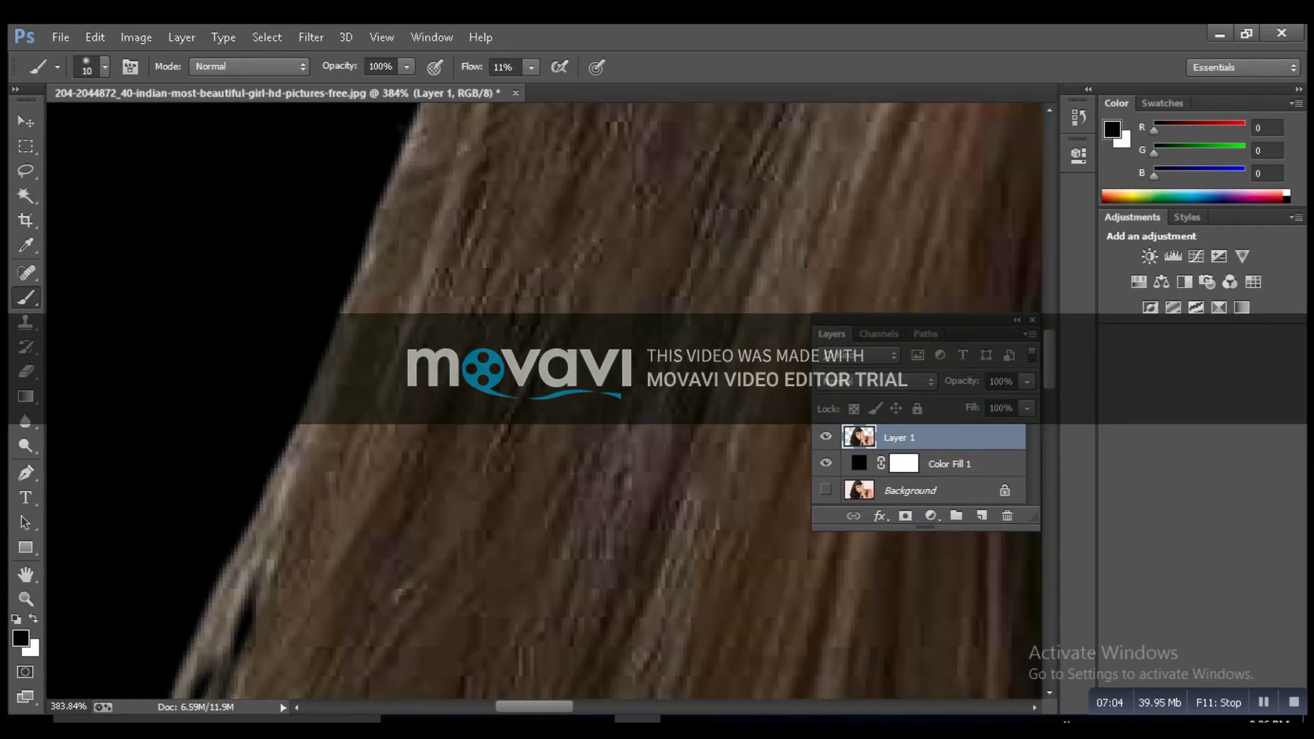
Step: Examine the left hair edge at high magnification against the black fill, from the upper gaps down to the lowest loose strands
left_click(826, 463)
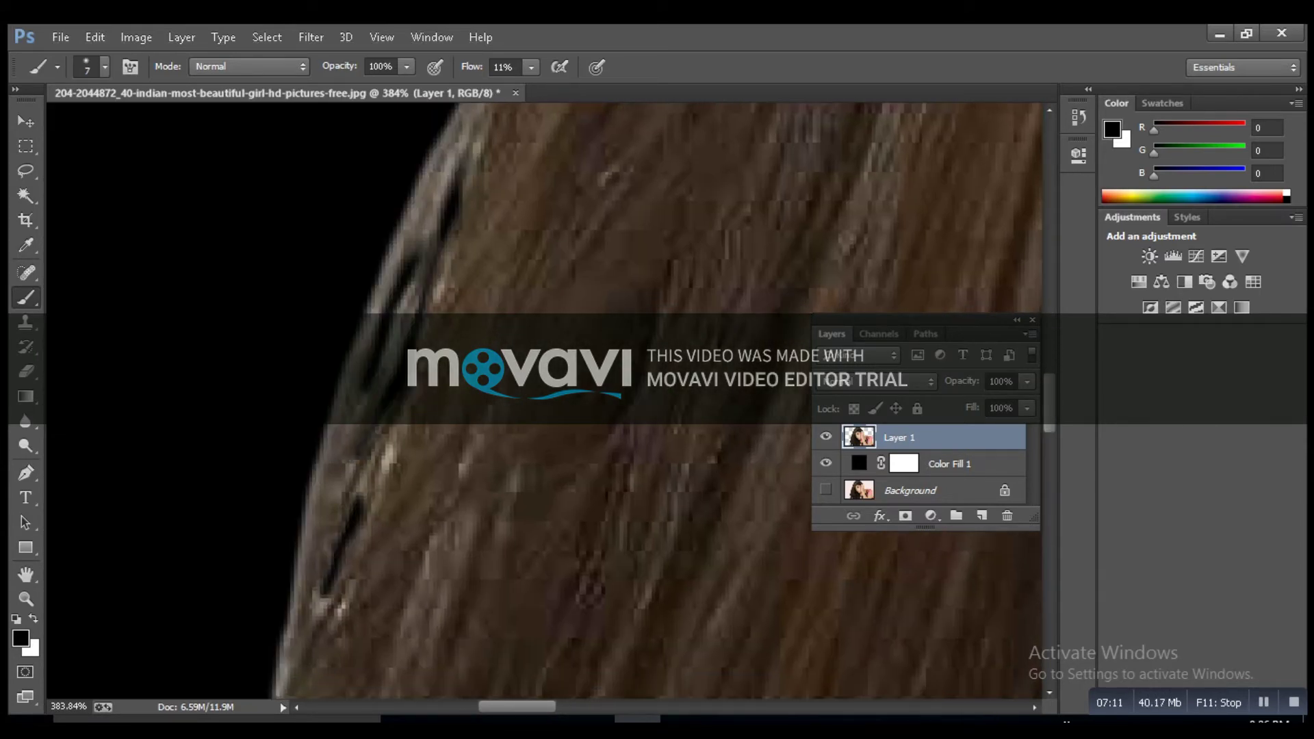
scroll(548, 401, "down", 2)
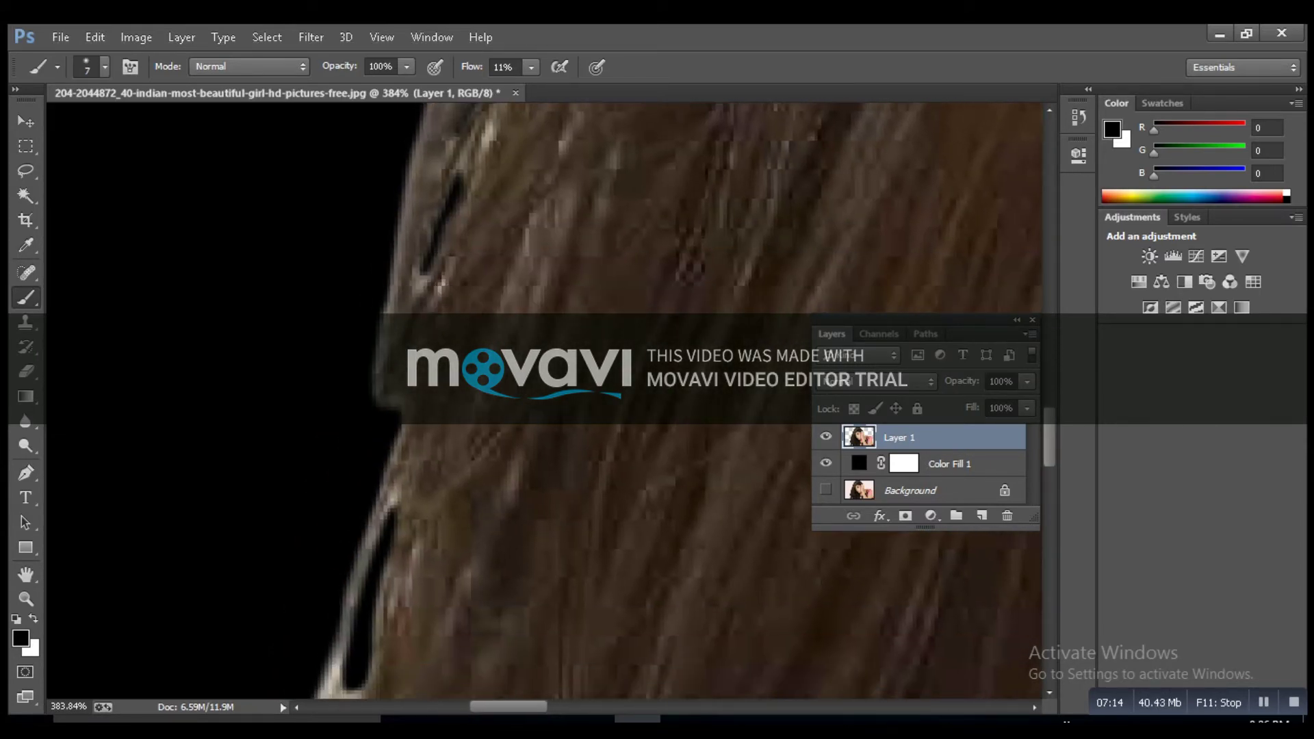
scroll(548, 401, "down", 2)
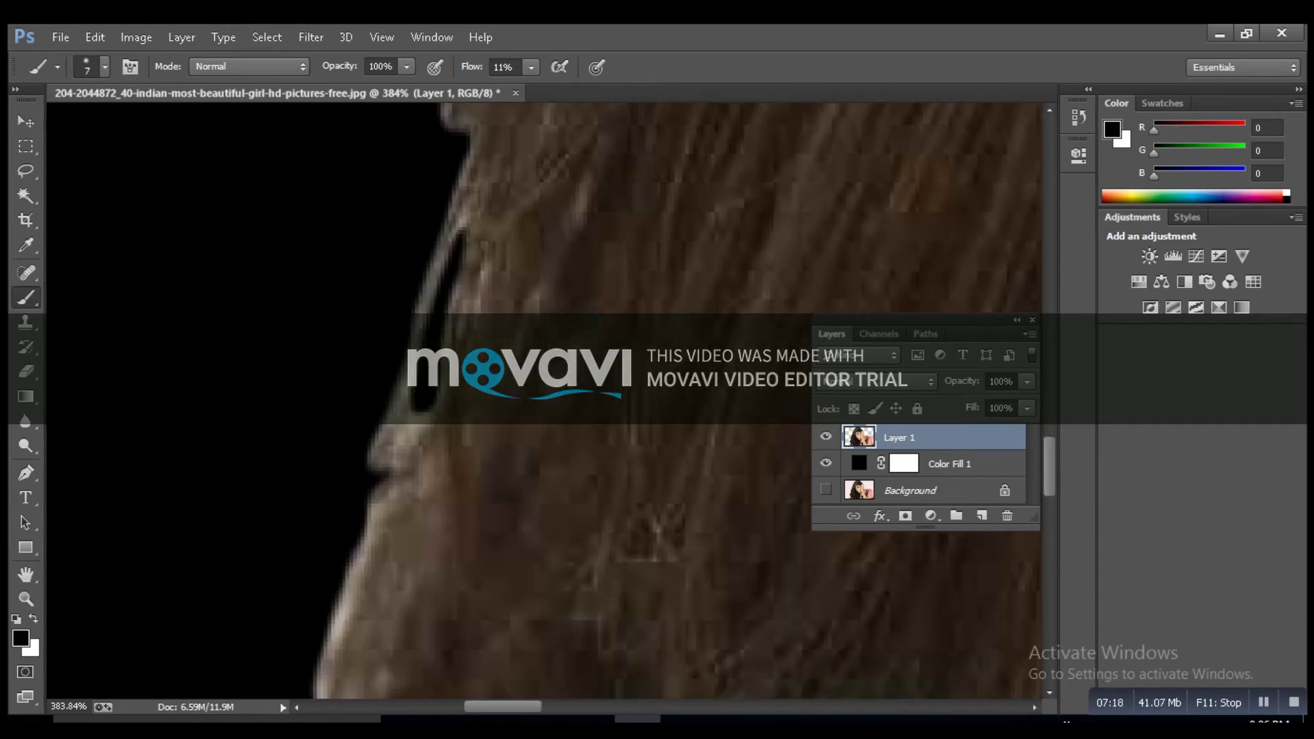
scroll(548, 400, "down", 2)
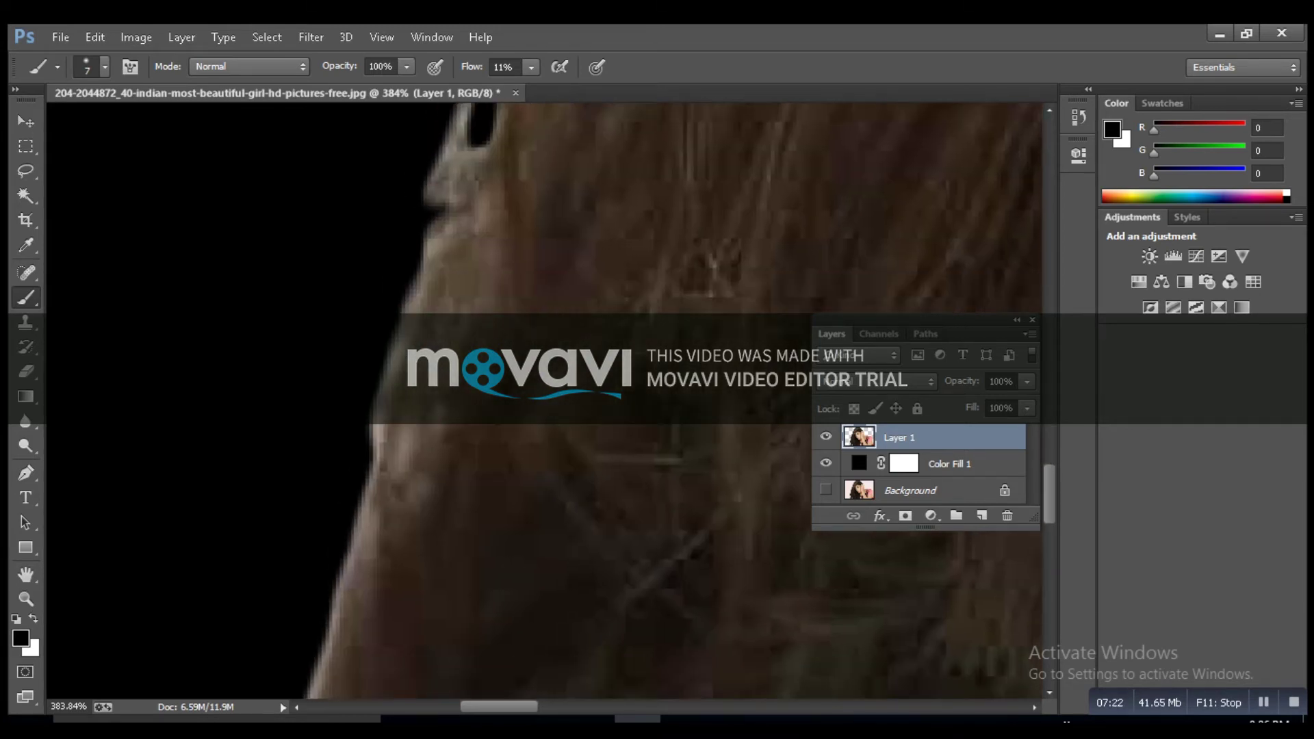
scroll(548, 401, "down", 3)
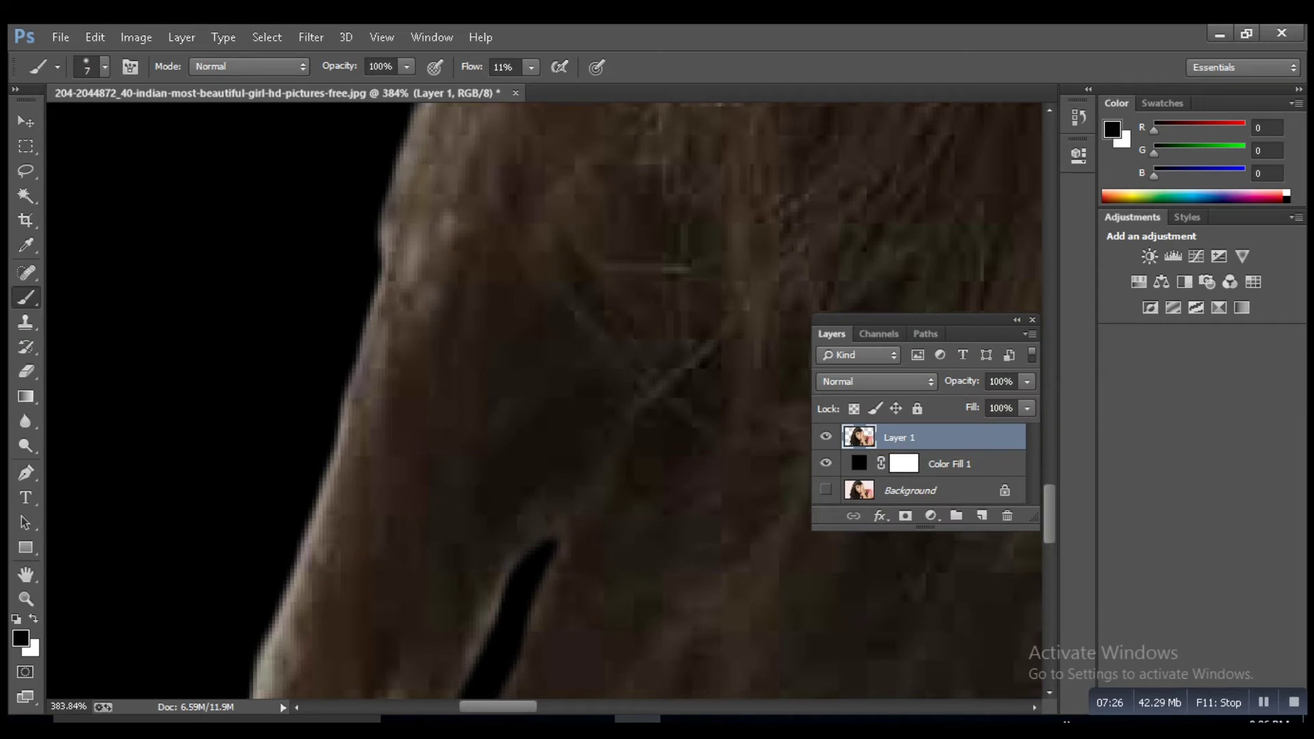
scroll(548, 401, "down", 3)
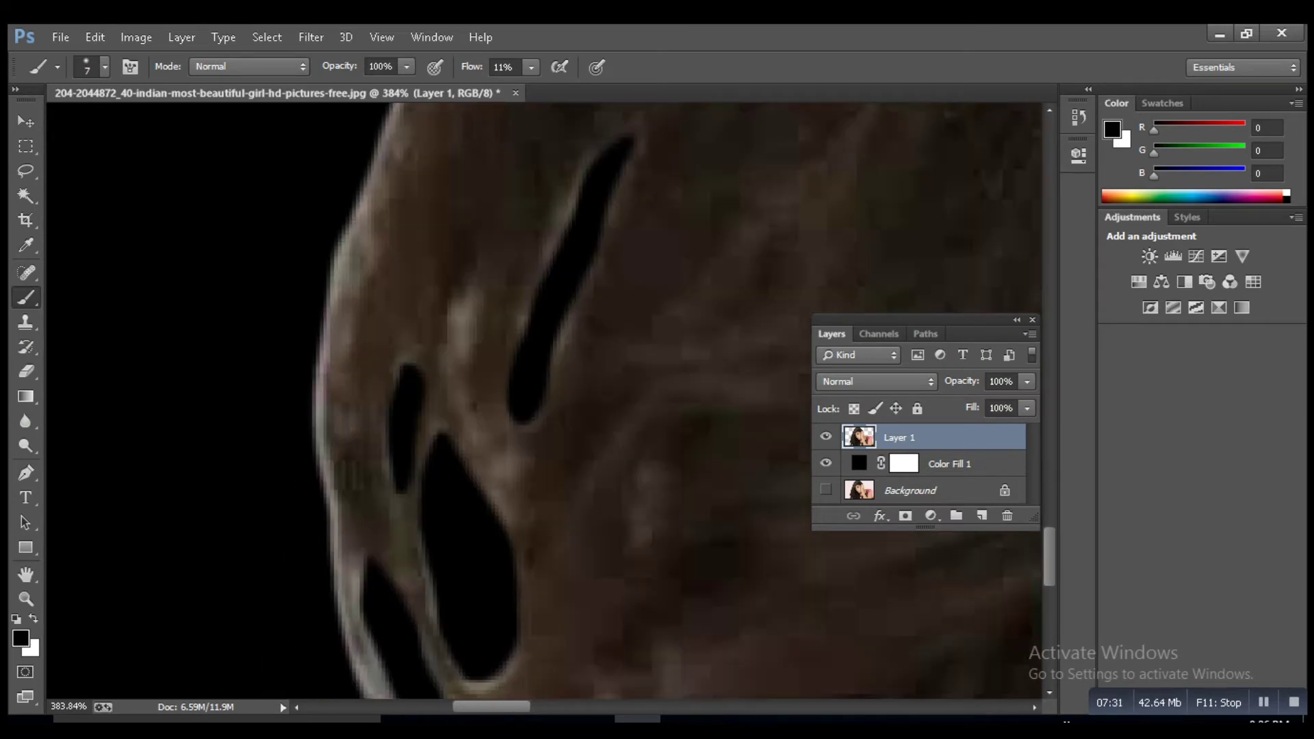
scroll(548, 400, "down", 3)
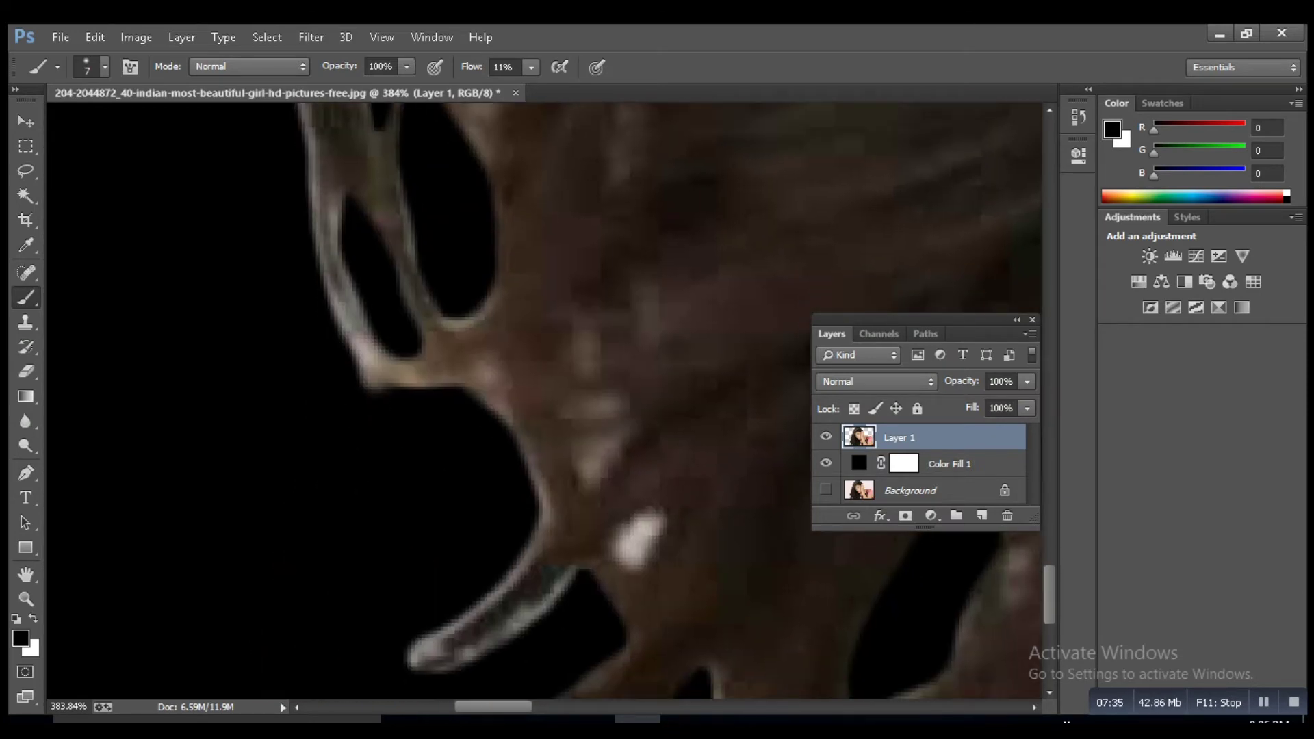
scroll(548, 400, "down", 3)
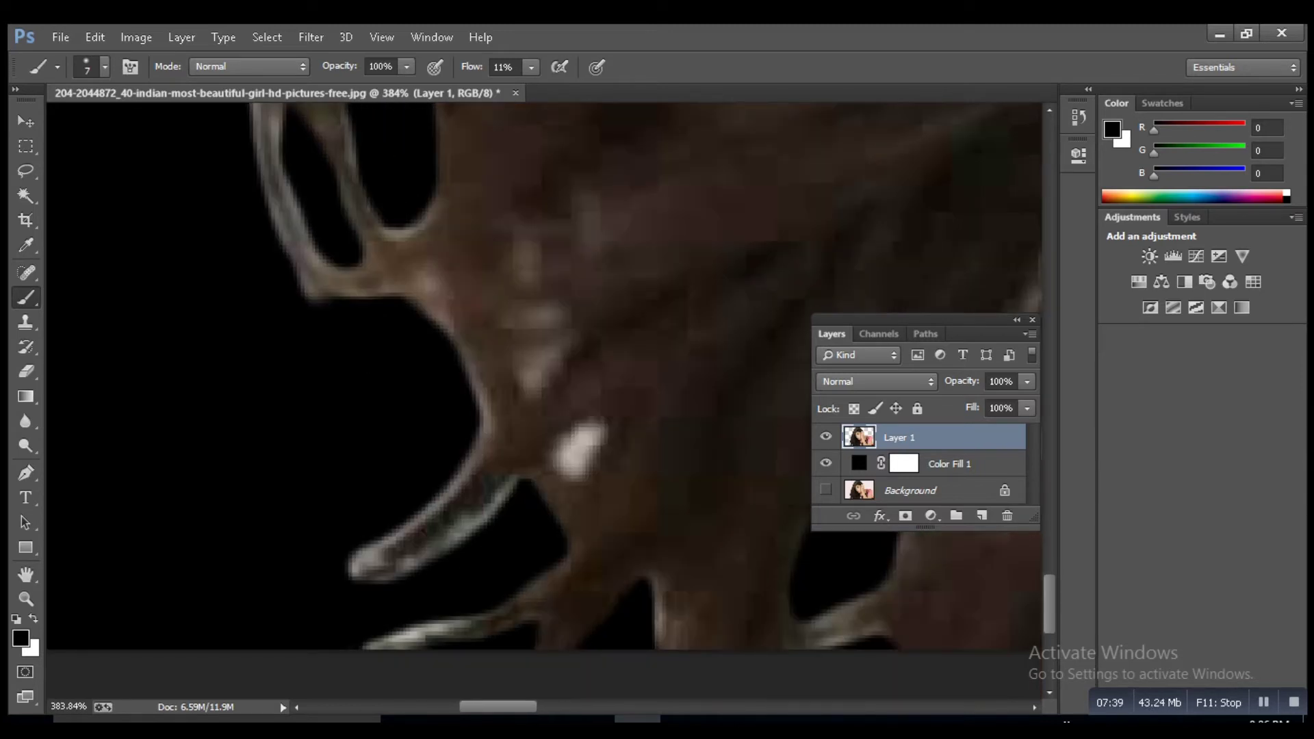
scroll(547, 377, "down", 3)
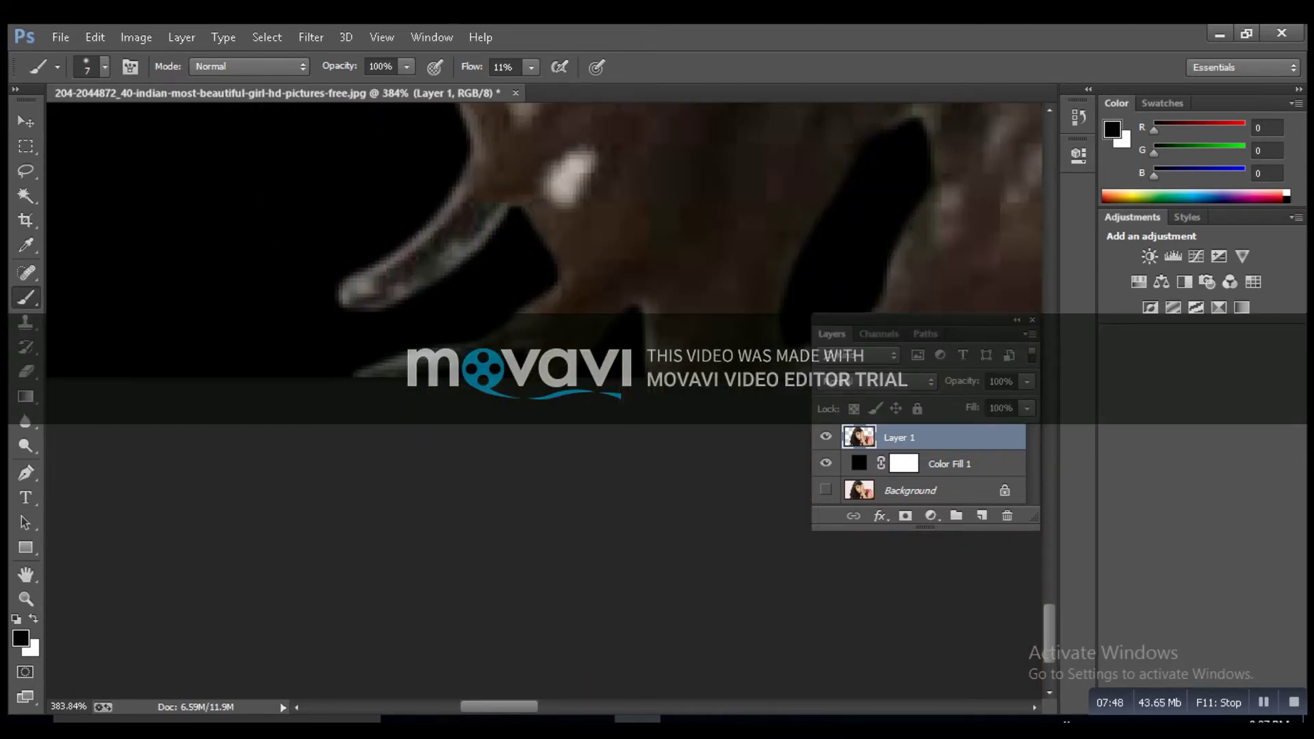
Step: Compare the cut-out with the black fill layer hidden and shown, checking the lower strands and the whole portrait
left_click(826, 464)
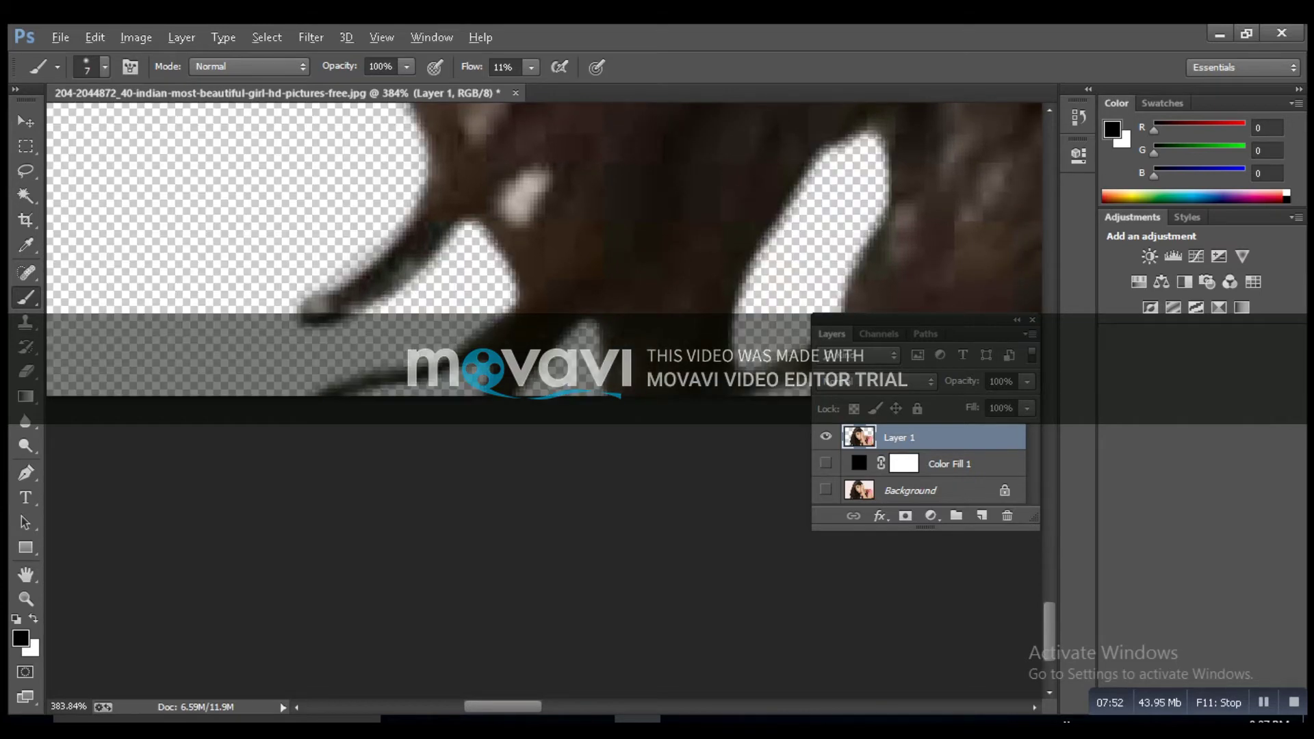
scroll(548, 226, "down", 6)
left_click(826, 463)
scroll(547, 308, "up", 5)
scroll(548, 308, "right", 3)
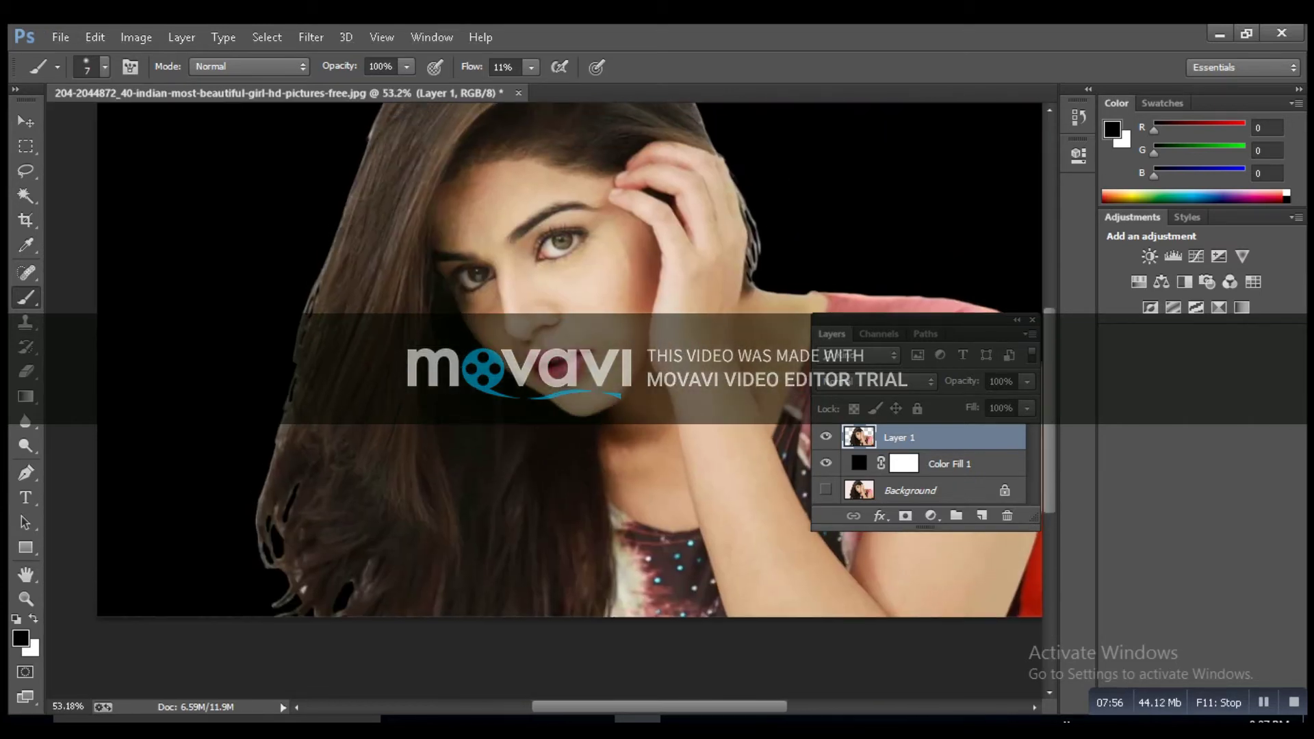
Step: Paint black over the light fringes of the lowest loose hair strands on Layer 1 with the 7 px brush at 11% flow
scroll(547, 342, "up", 10)
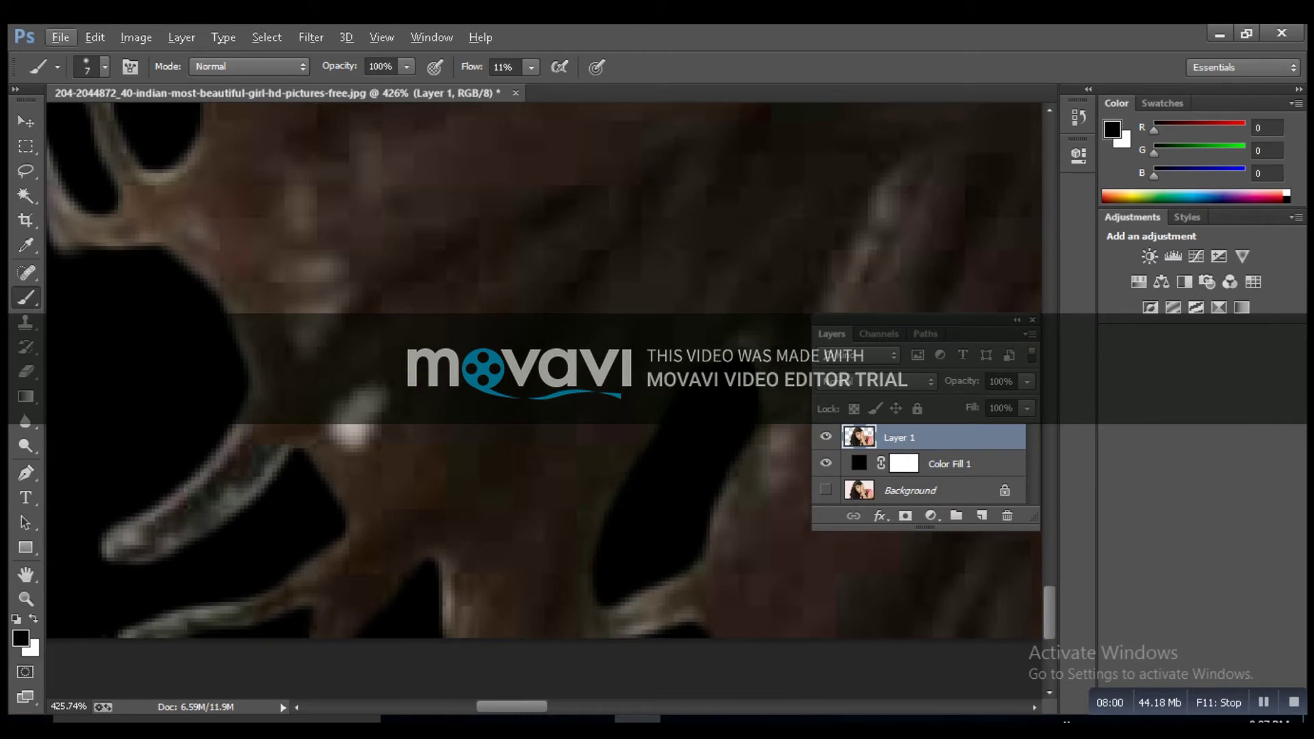
left_click_drag(295, 551, 188, 578)
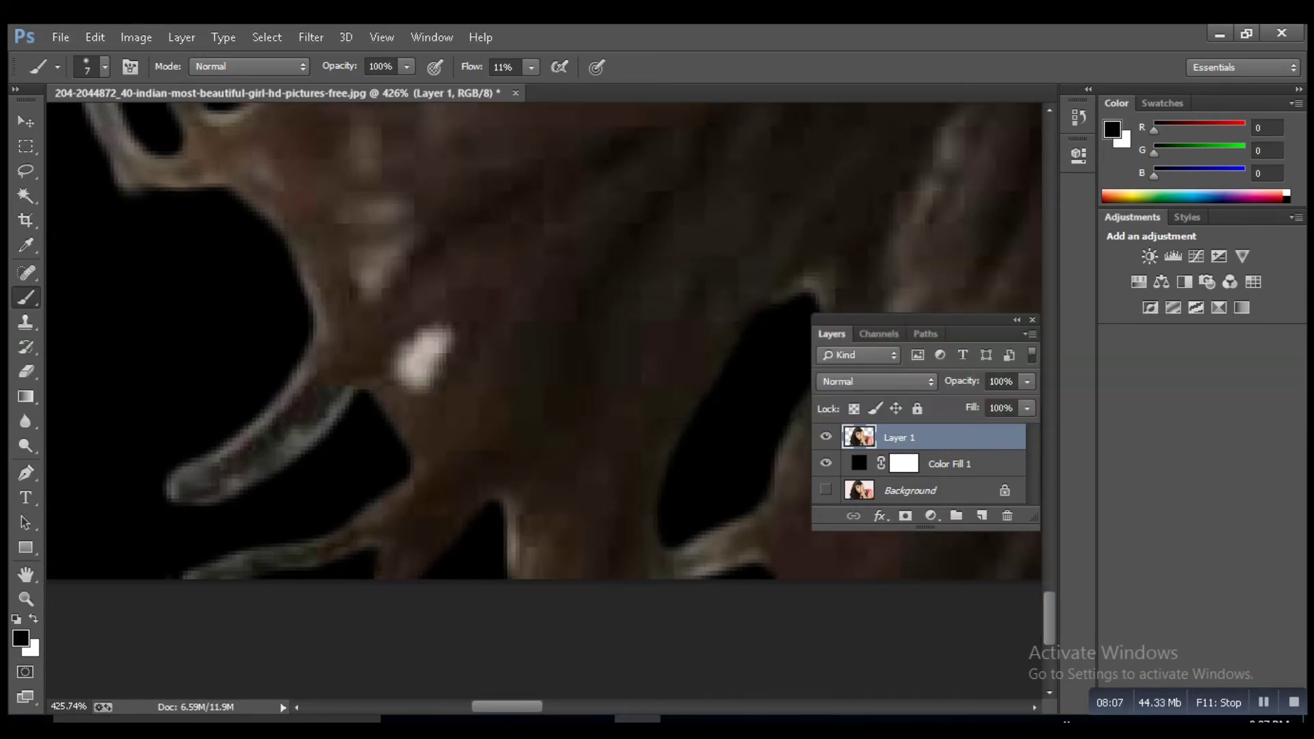
mouse_move(226, 486)
left_mouse_down()
mouse_move(318, 432)
mouse_move(297, 373)
left_mouse_up()
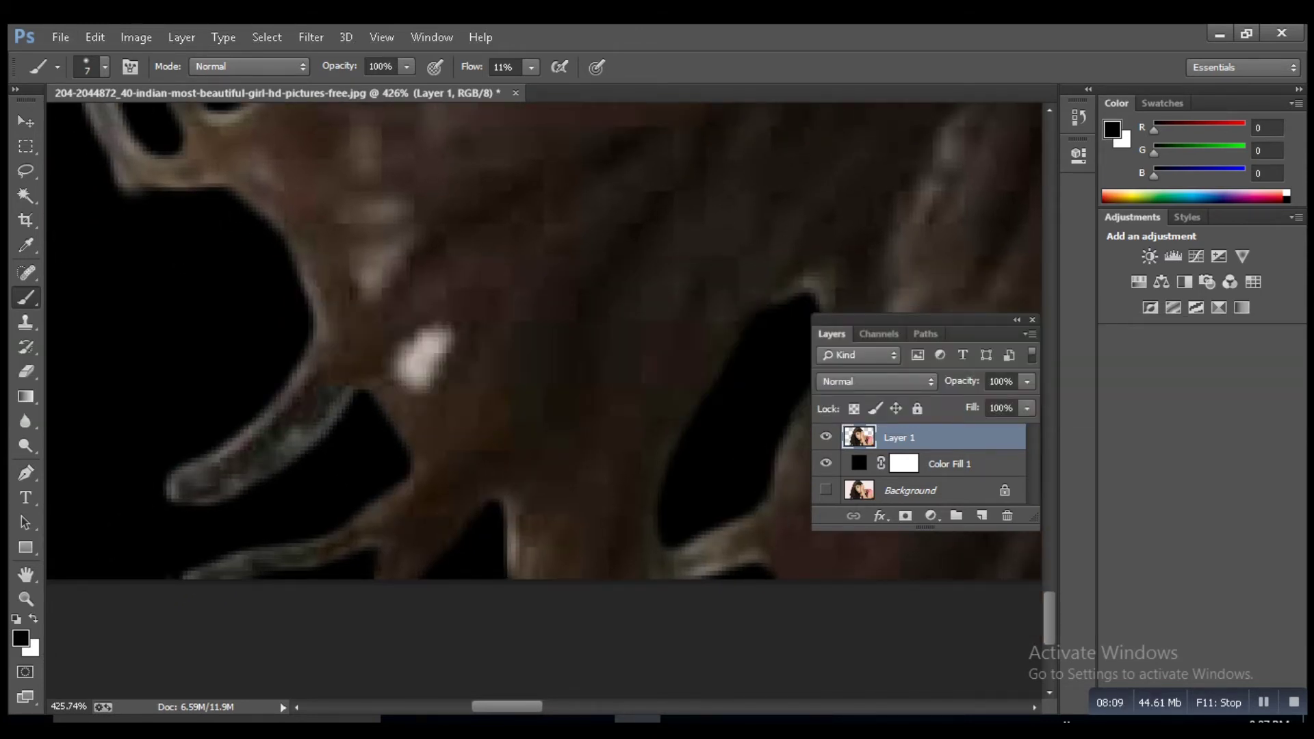
scroll(520, 404, "up", 3)
mouse_move(263, 287)
left_mouse_down()
mouse_move(284, 414)
mouse_move(322, 472)
mouse_move(441, 488)
mouse_move(455, 510)
left_mouse_up()
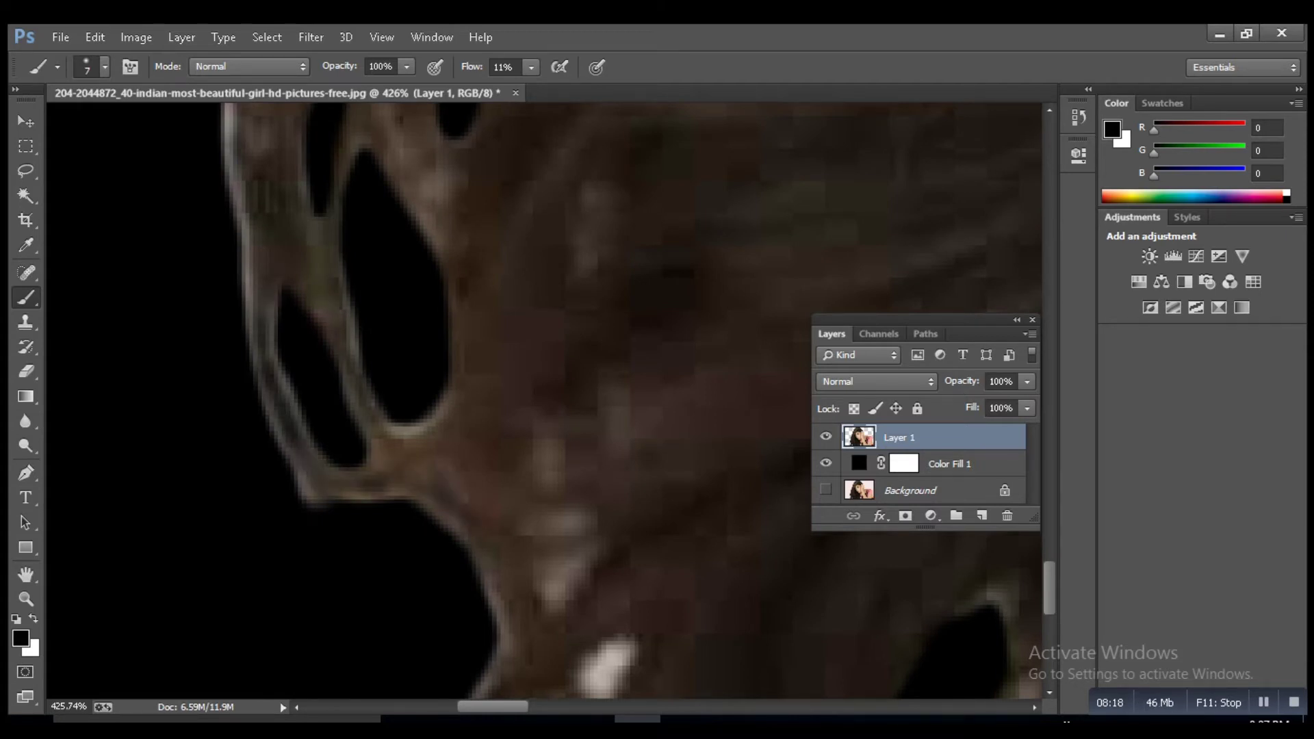
Step: Paint black along the light outer fringe of Layer 1's lower-left hair edge, beside and above the gaps, with the 7 px brush at 11% flow
scroll(520, 404, "up", 3)
left_click_drag(328, 308, 334, 444)
left_click_drag(334, 445, 349, 527)
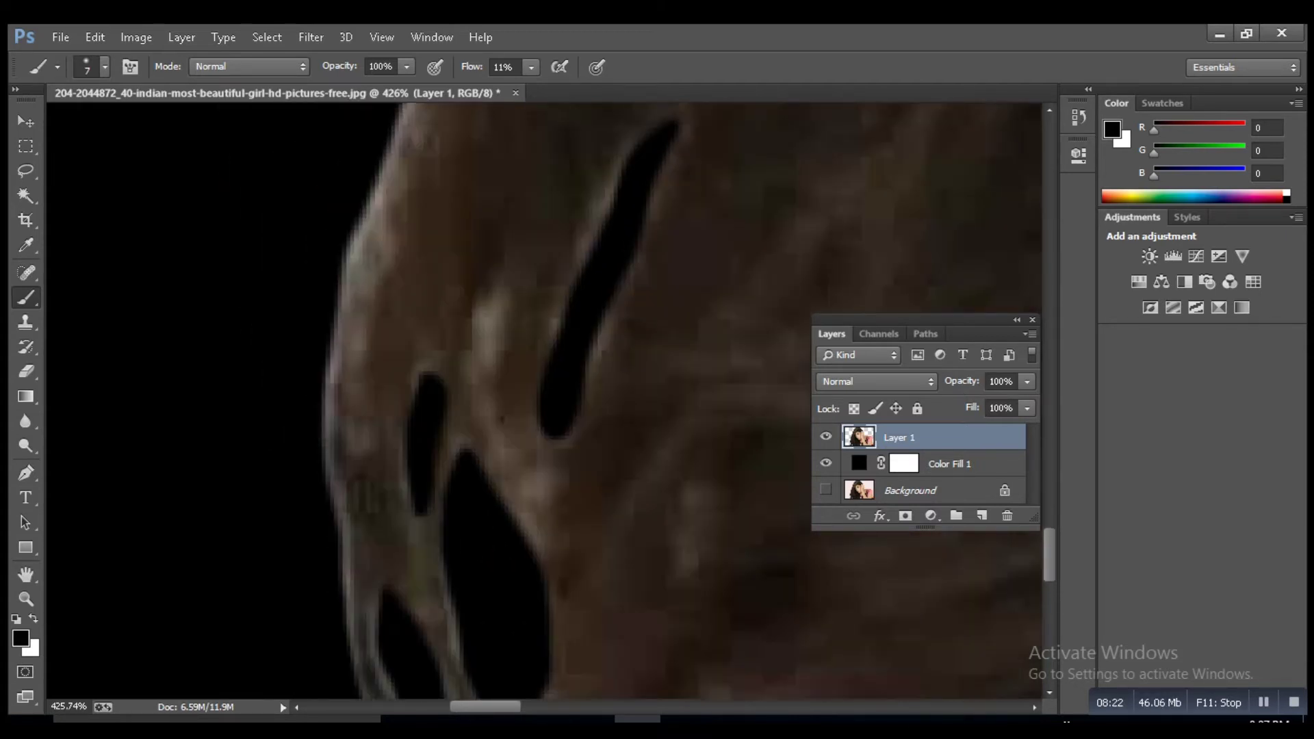
mouse_move(335, 367)
left_mouse_down()
mouse_move(363, 438)
mouse_move(352, 301)
left_mouse_up()
left_click_drag(359, 360, 394, 267)
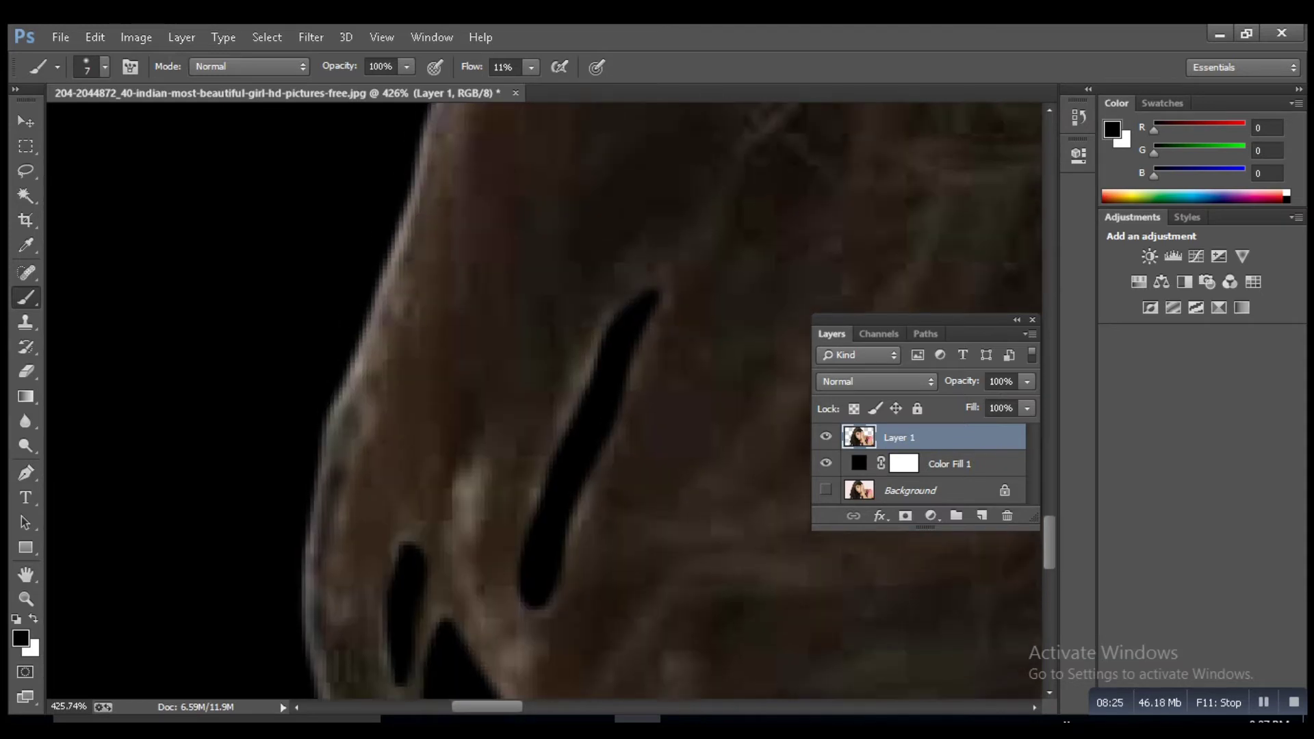
left_click_drag(336, 411, 366, 352)
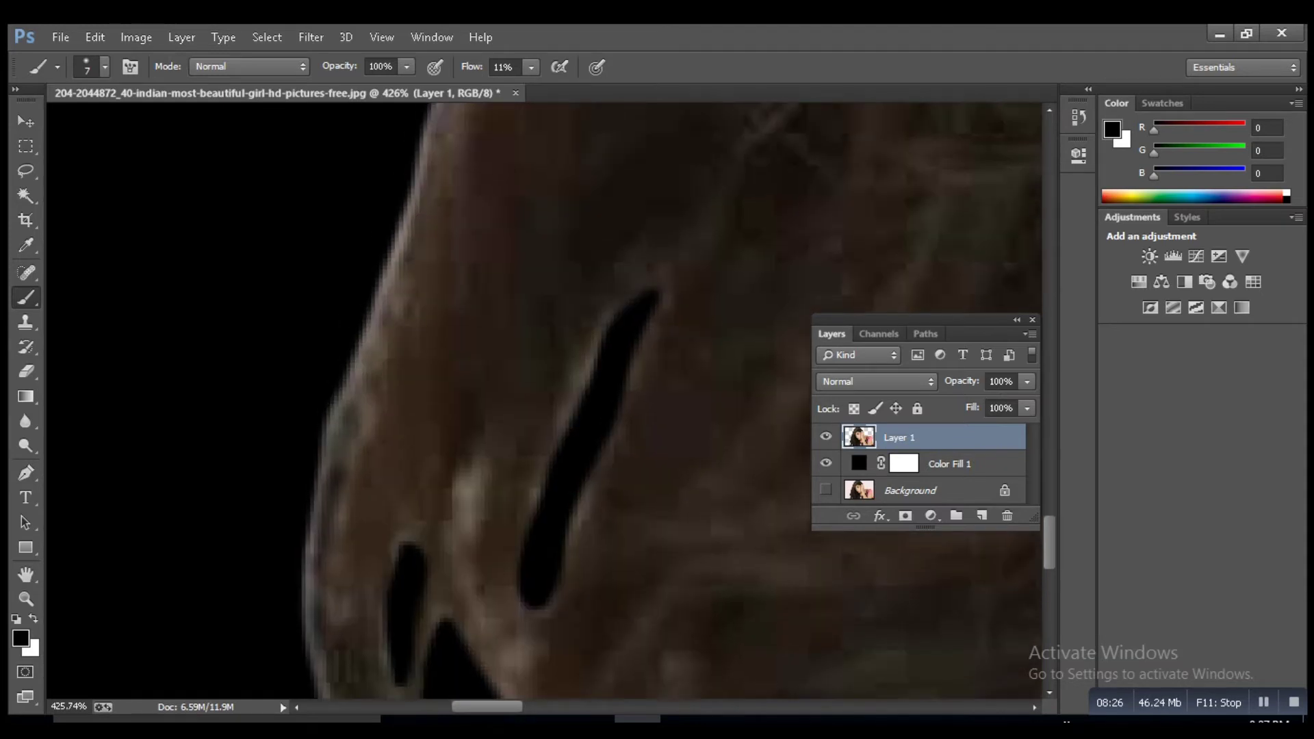
left_click_drag(366, 349, 404, 219)
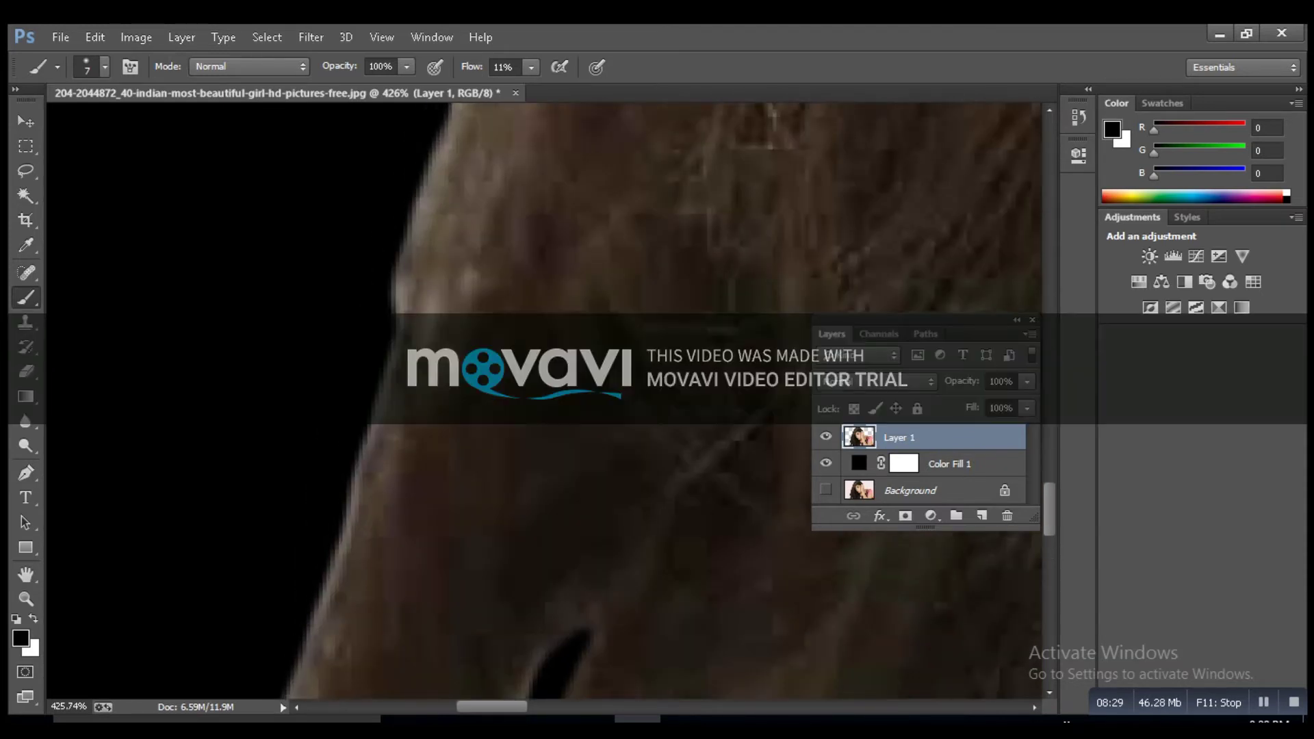
Step: Darken the light fringe along the middle and upper left hair edge of Layer 1, including the bright spot near the crown, with the 7 px black brush
left_click_drag(370, 438, 342, 575)
mouse_move(438, 506)
left_mouse_down()
mouse_move(414, 445)
mouse_move(411, 287)
left_mouse_up()
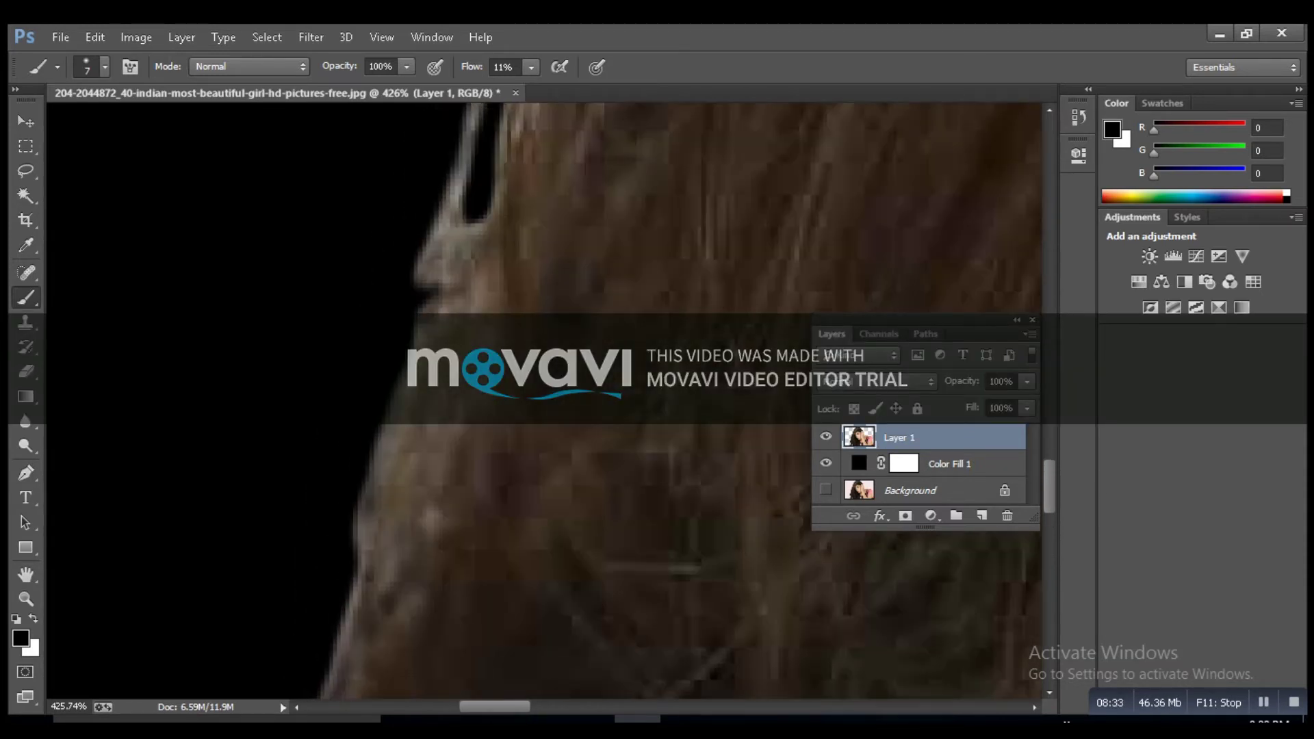
left_click_drag(472, 311, 442, 215)
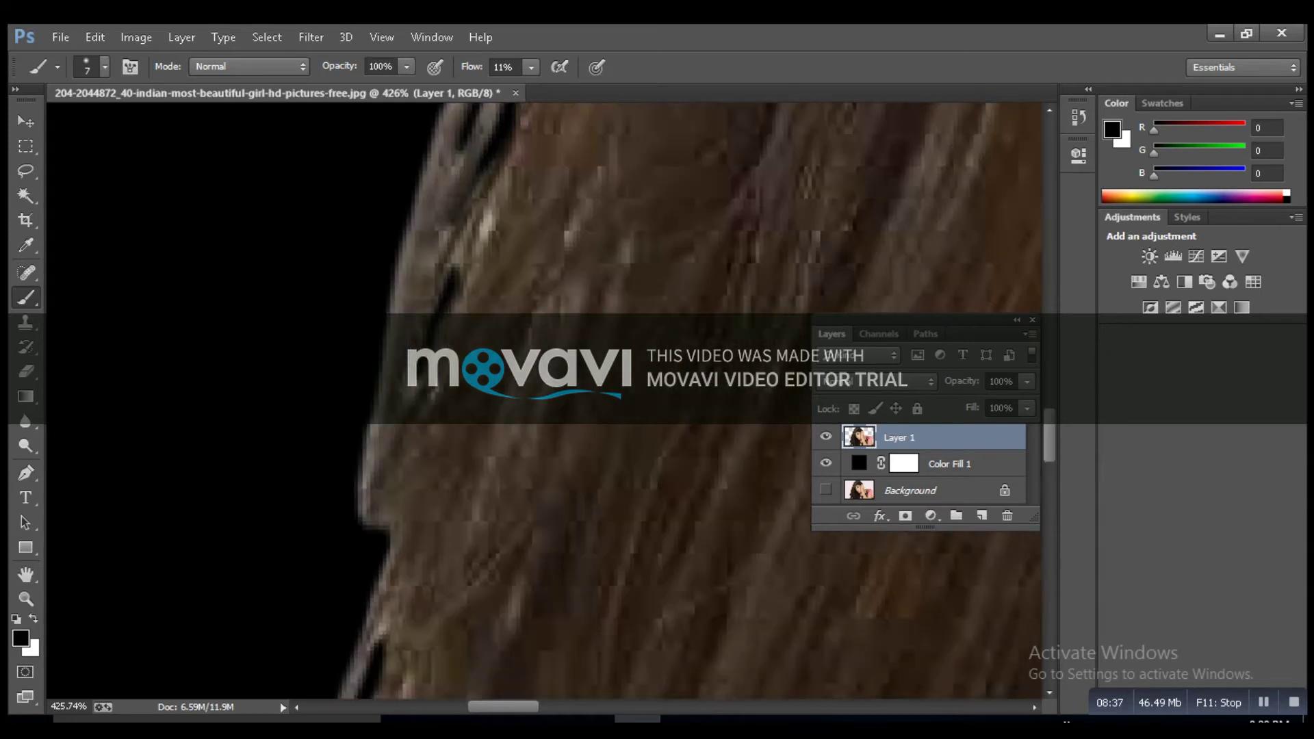
mouse_move(403, 294)
left_mouse_down()
mouse_move(376, 380)
mouse_move(360, 527)
left_mouse_up()
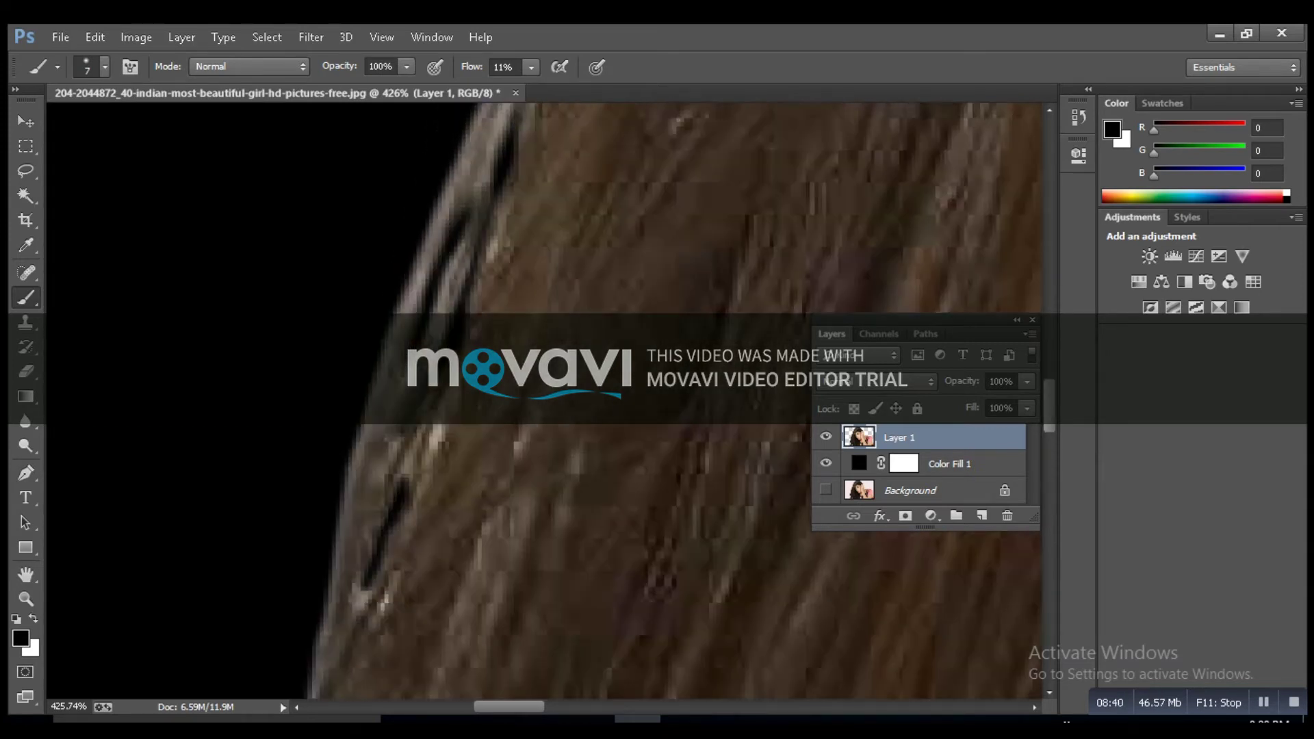
left_click_drag(374, 435, 414, 260)
mouse_move(411, 391)
left_mouse_down()
mouse_move(373, 451)
mouse_move(452, 294)
left_mouse_up()
mouse_move(451, 294)
left_mouse_down()
mouse_move(397, 438)
mouse_move(479, 274)
left_mouse_up()
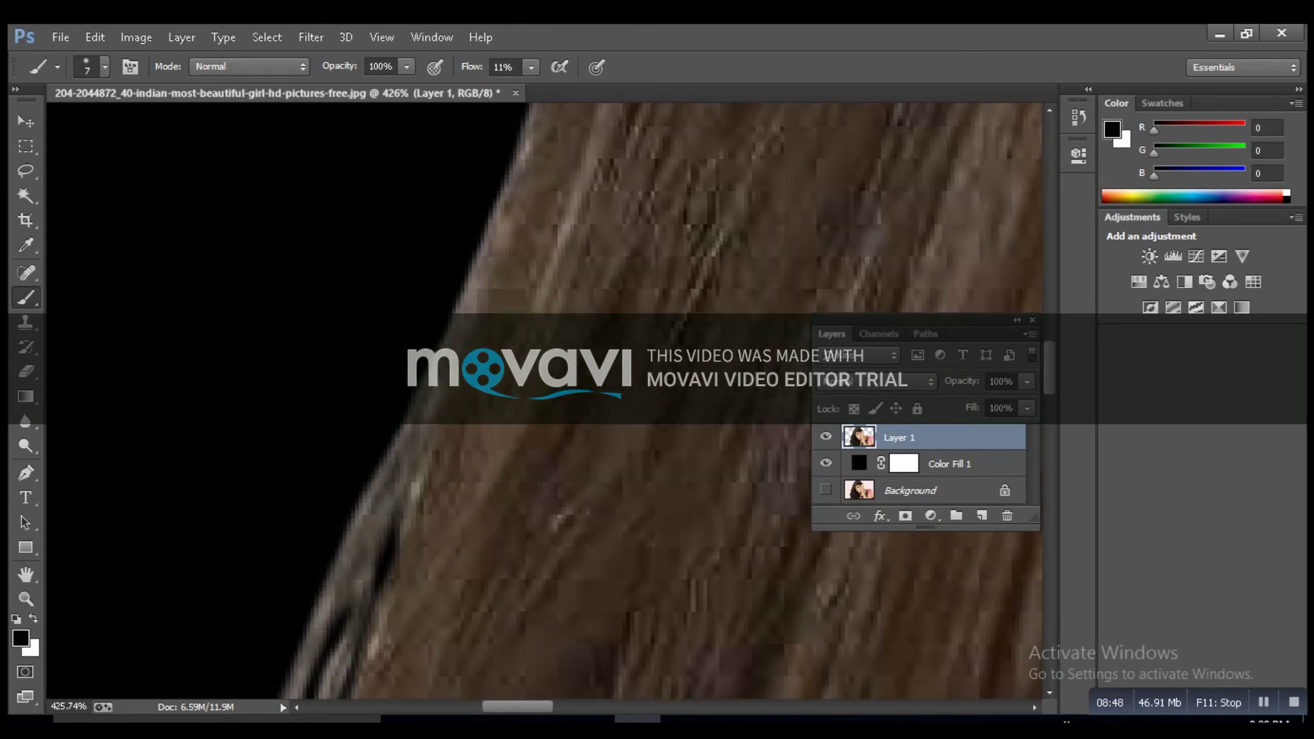
left_click_drag(479, 274, 438, 403)
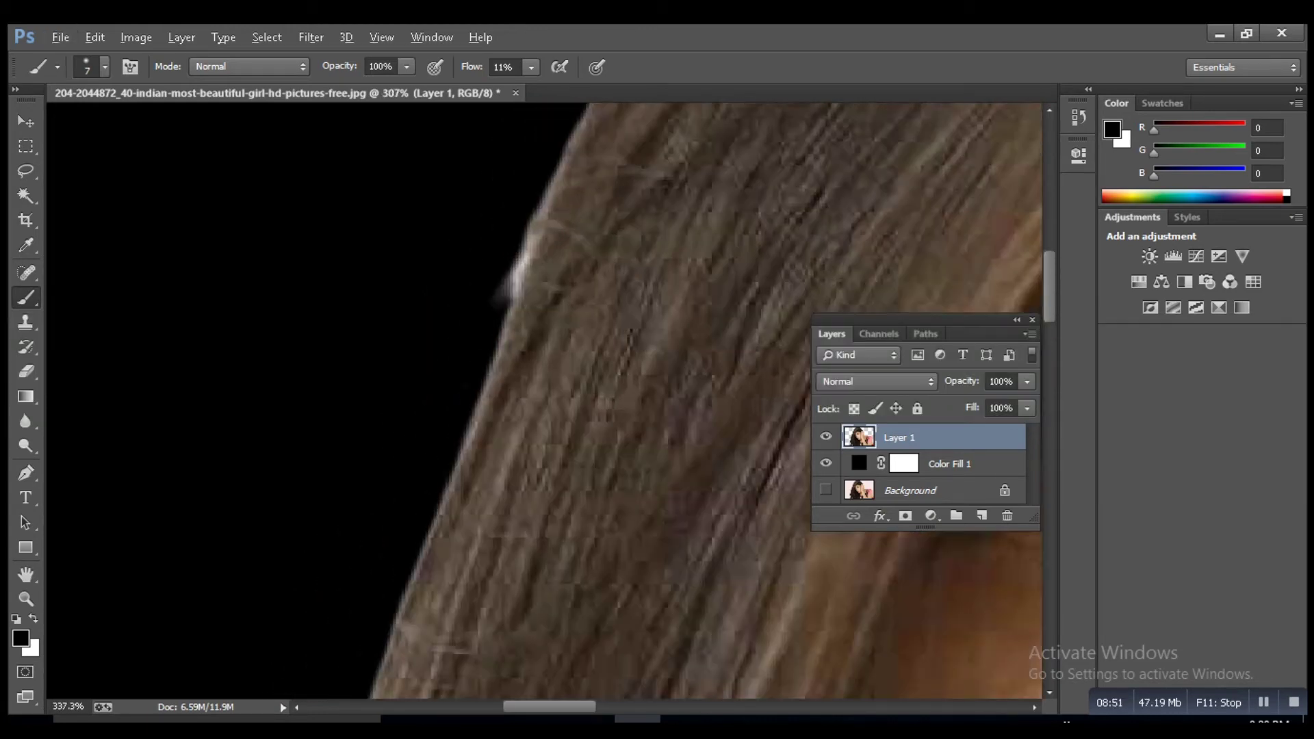
mouse_move(541, 232)
left_mouse_down()
mouse_move(513, 301)
mouse_move(527, 250)
left_mouse_up()
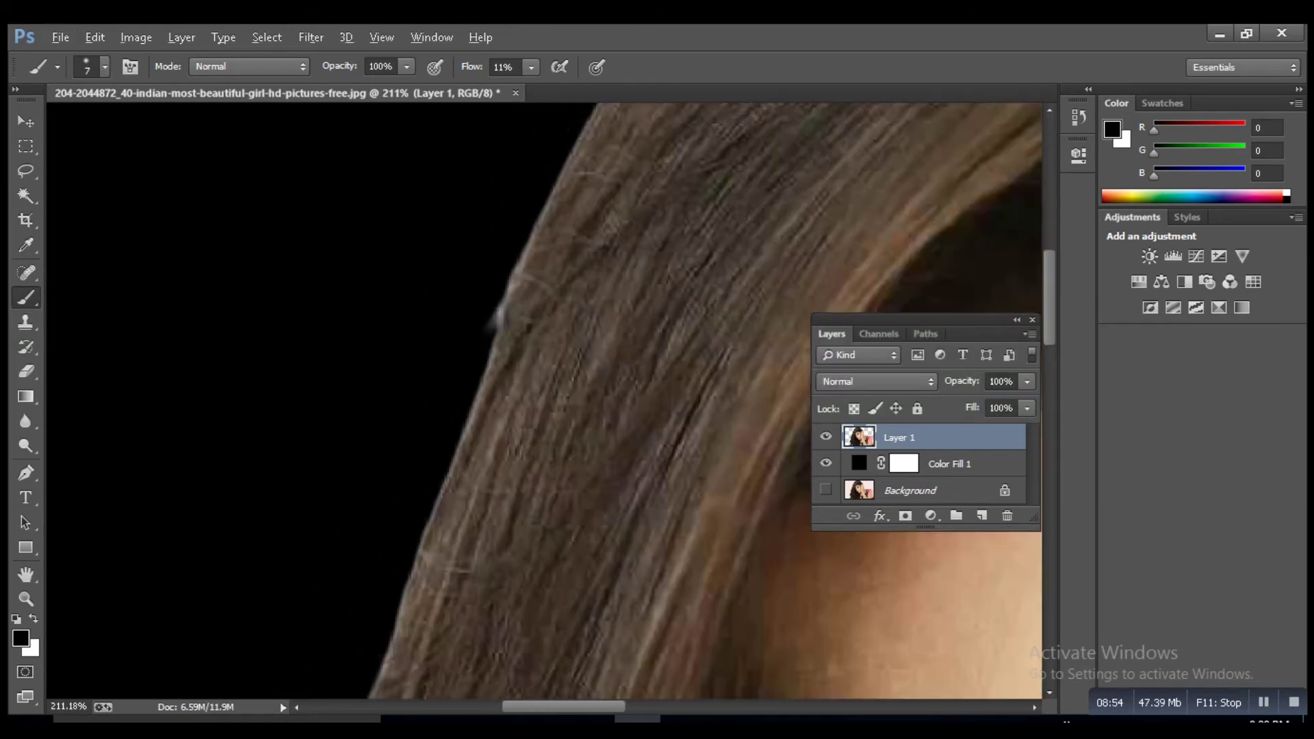
Step: Enlarge the Brush to 245 px with the whole portrait in view
scroll(685, 411, "down", 3)
scroll(545, 401, "down", 5)
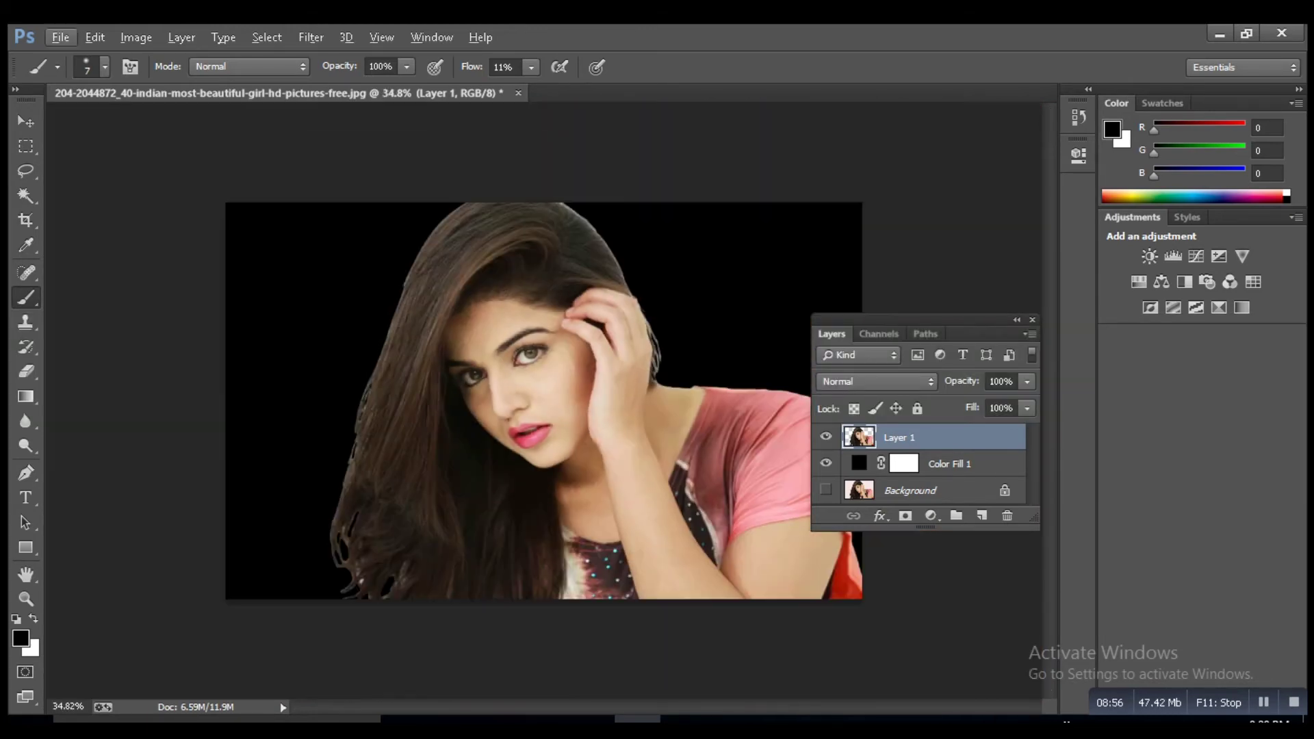
scroll(543, 406, "up", 2)
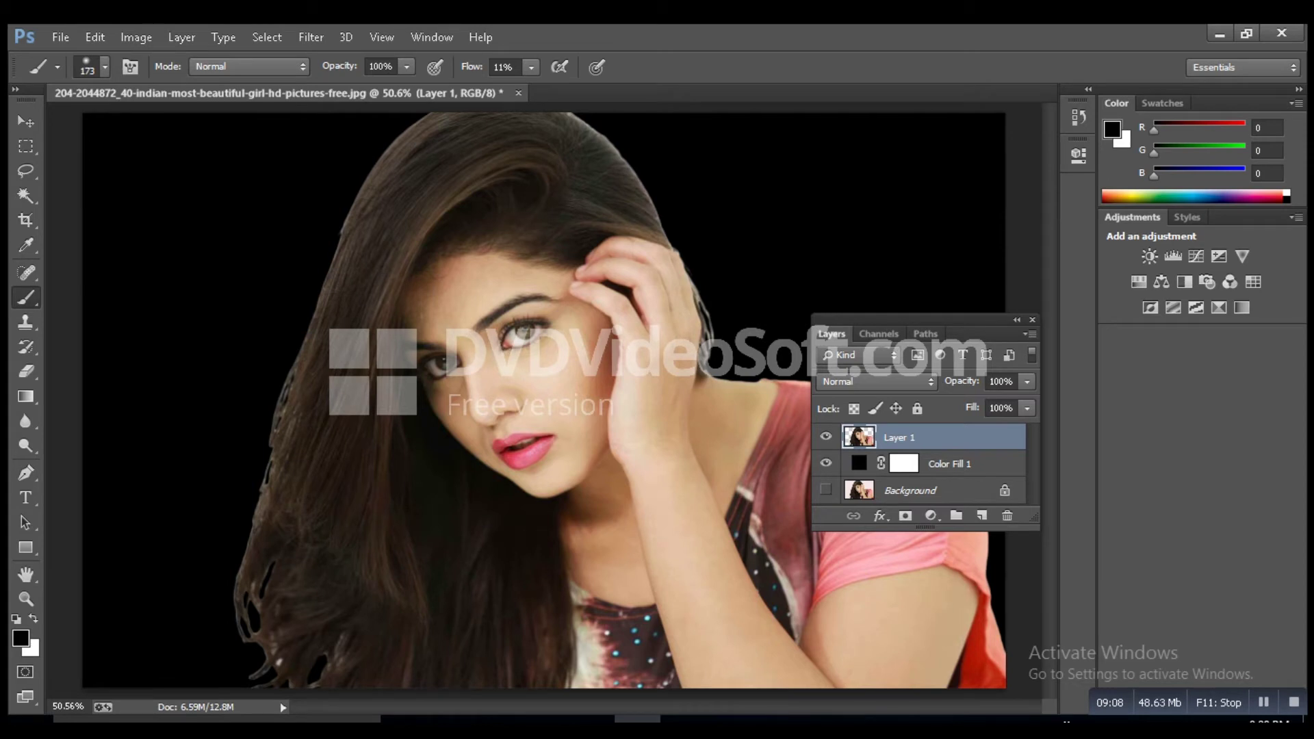
left_click_drag(628, 176, 595, 172)
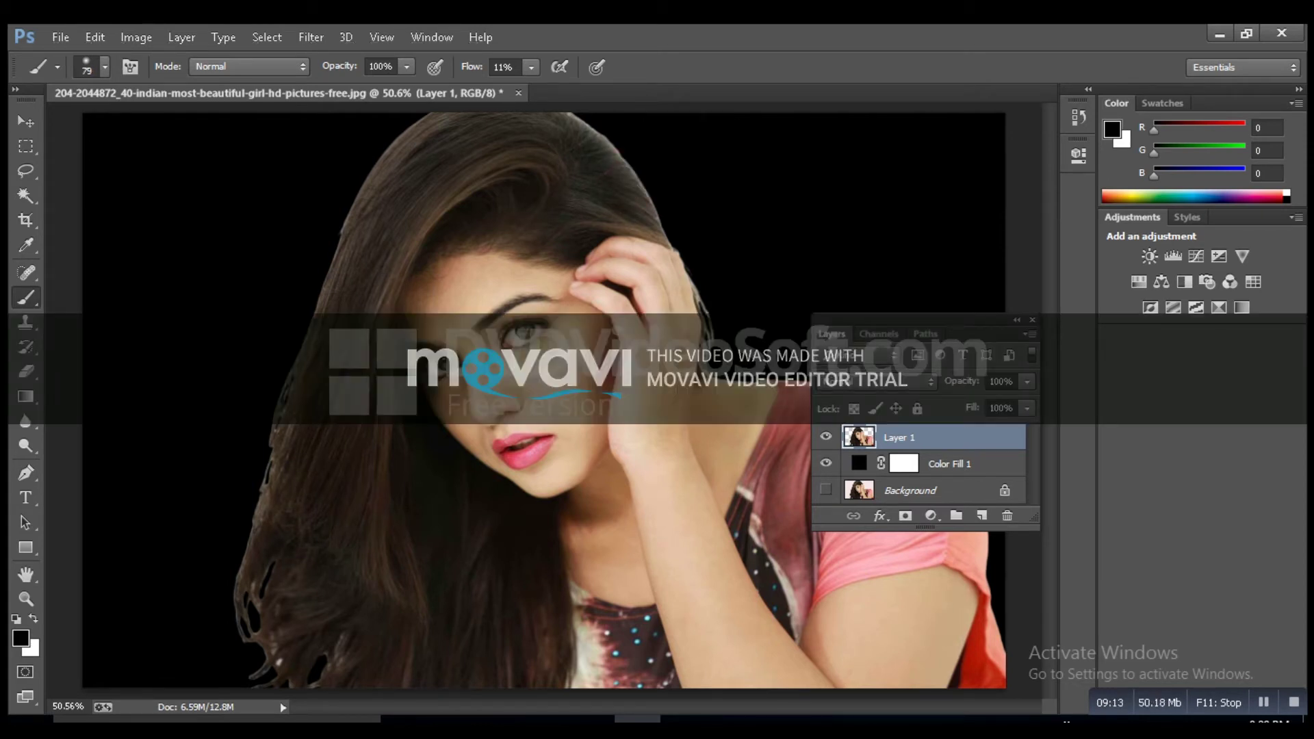
scroll(544, 405, "down", 3)
left_click_drag(411, 499, 452, 499)
Step: Hide the black Color Fill 1 layer and show the original Background layer
left_click(826, 463)
left_click(826, 463)
left_click(826, 464)
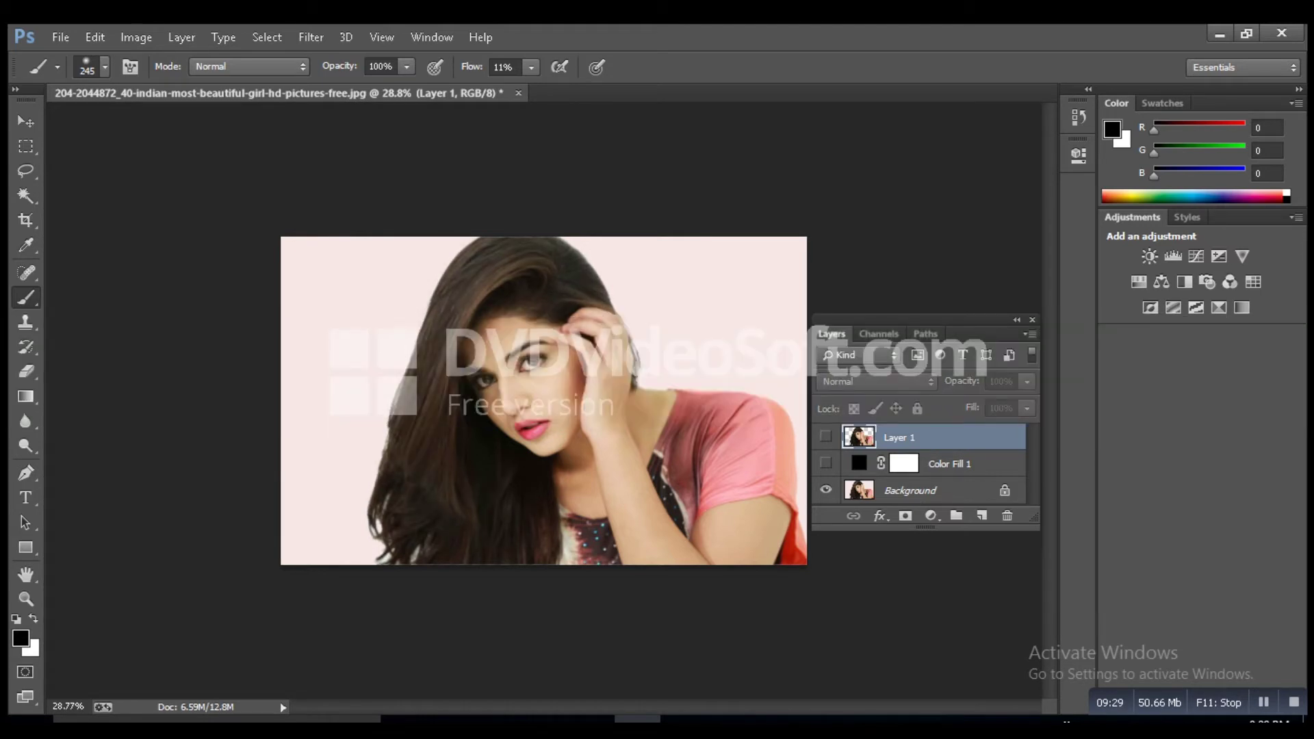
Step: Compare the retouched hair edges with the original photo by repeatedly hiding and showing Layer 1
left_click(826, 436)
left_click(826, 436)
left_click(826, 436)
left_click(826, 436)
left_click(826, 436)
left_click(826, 436)
left_click(826, 436)
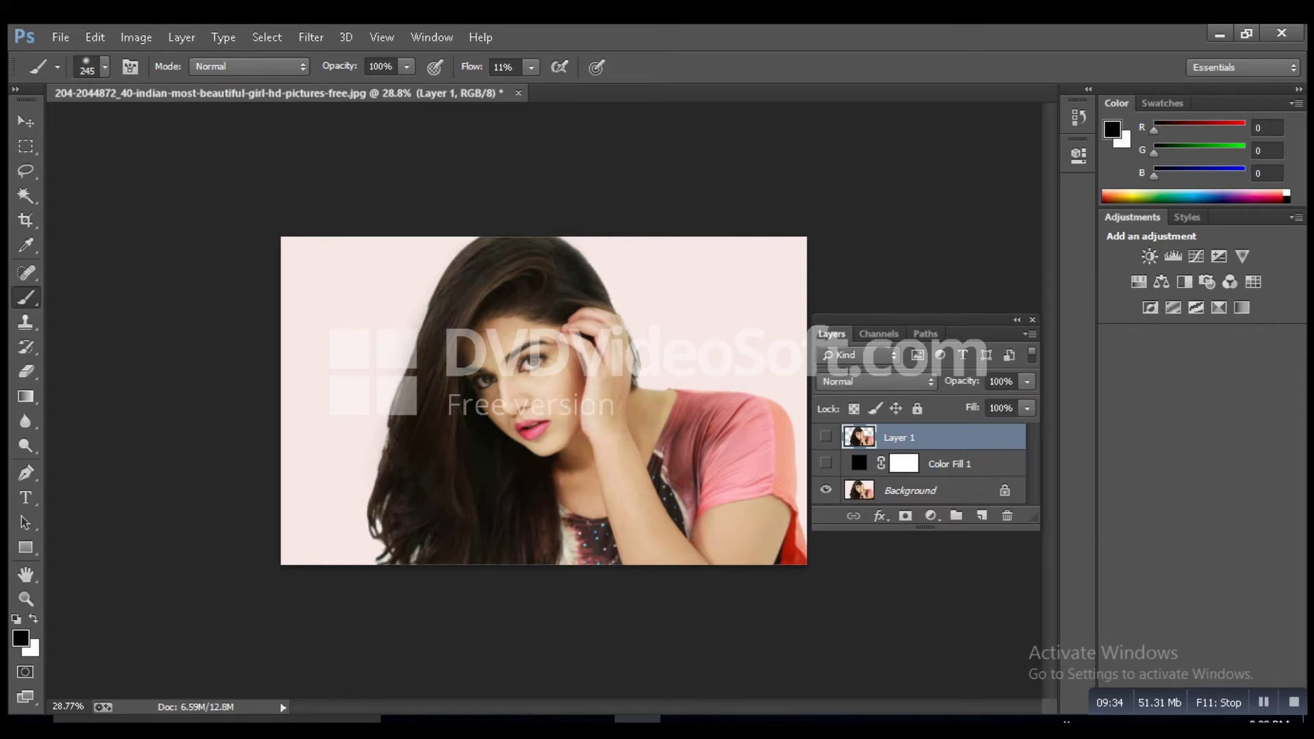
left_click(827, 436)
left_click(827, 436)
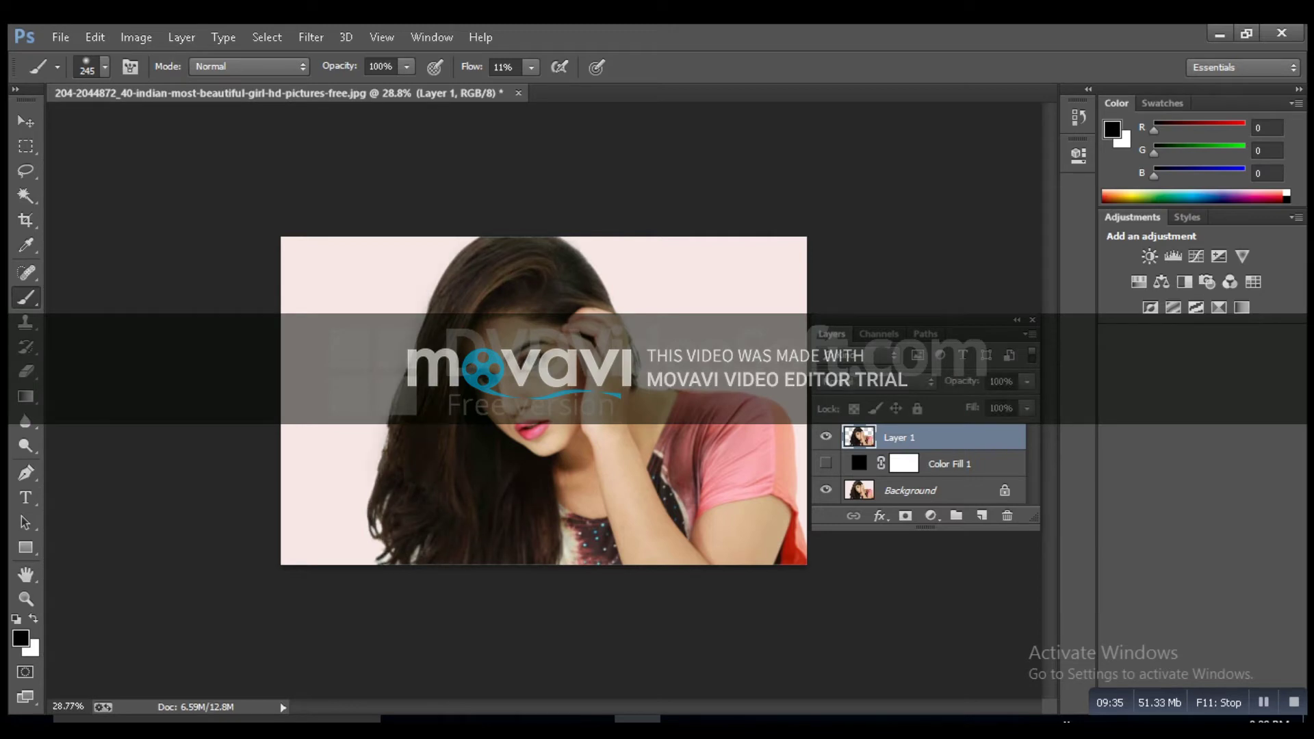
left_click(826, 436)
left_click(826, 436)
left_click(826, 437)
left_click(827, 436)
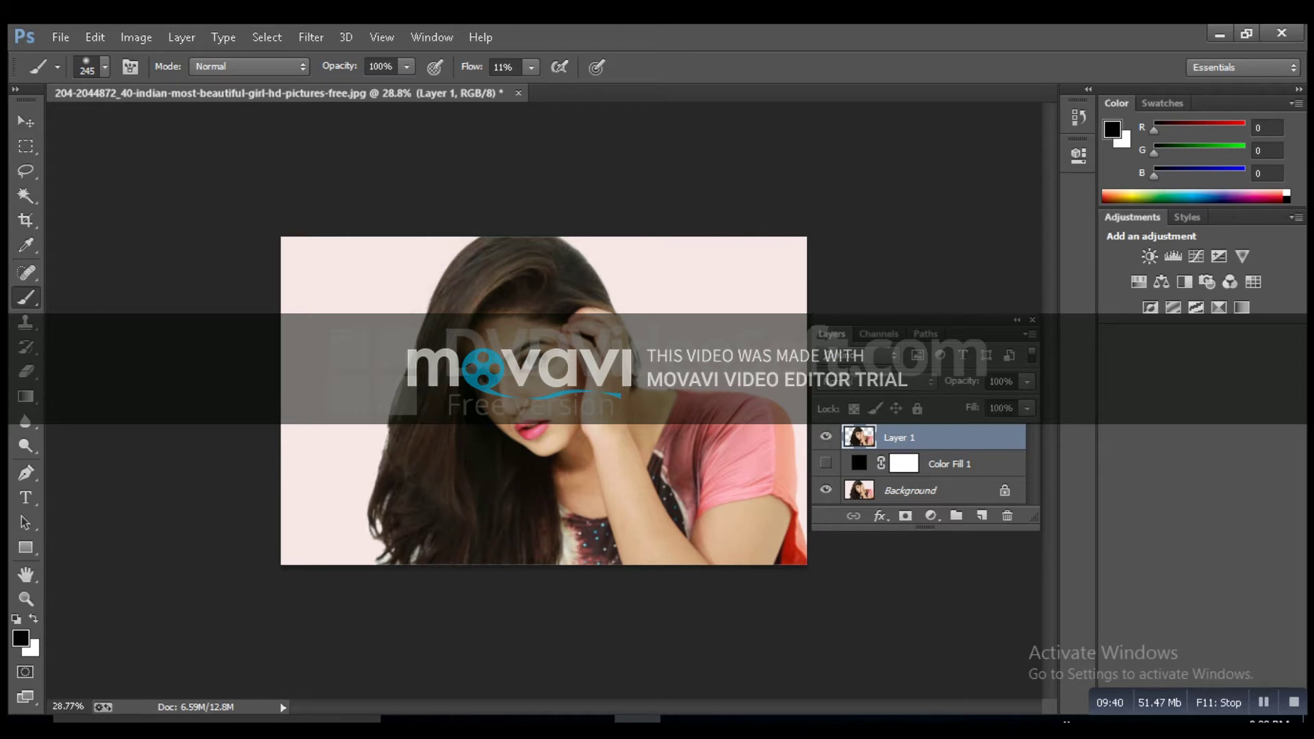
Step: Reduce the Brush to 20 px for close-up work on the woman's lips
scroll(479, 383, "up", 5, "alt")
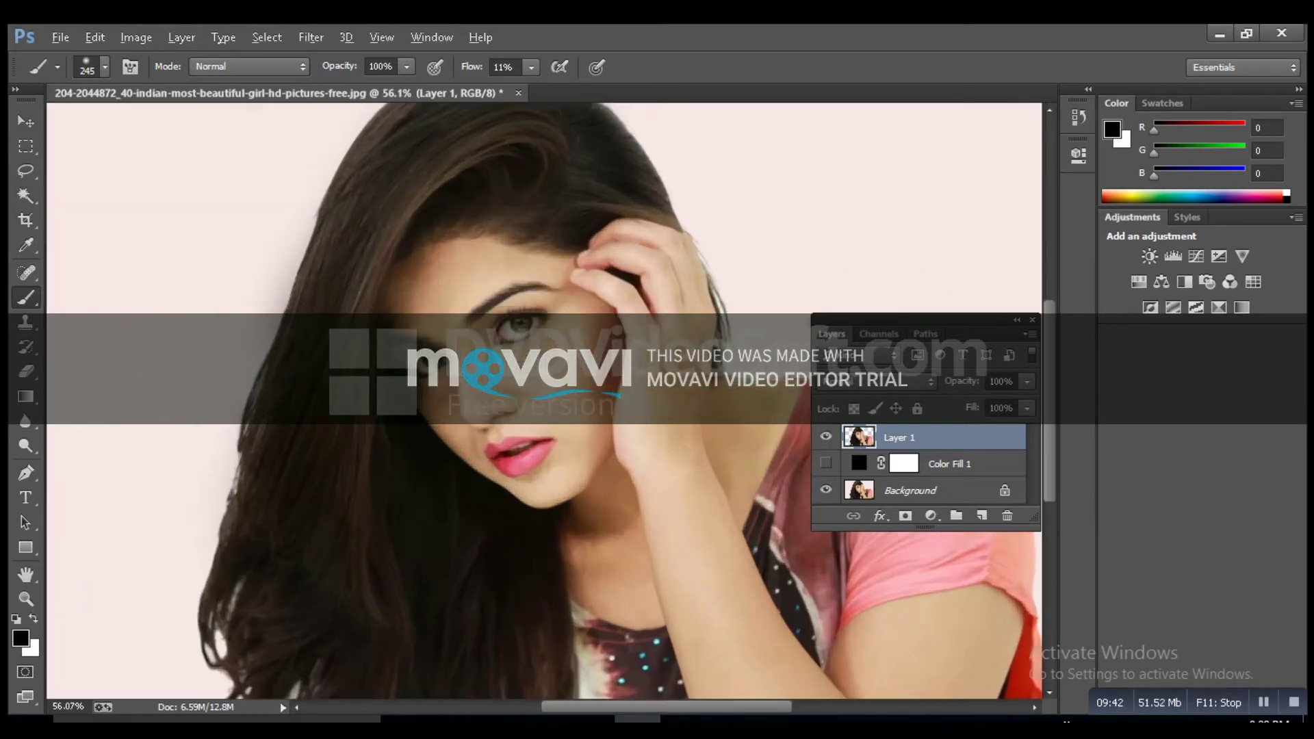
scroll(544, 400, "down", 5, "alt")
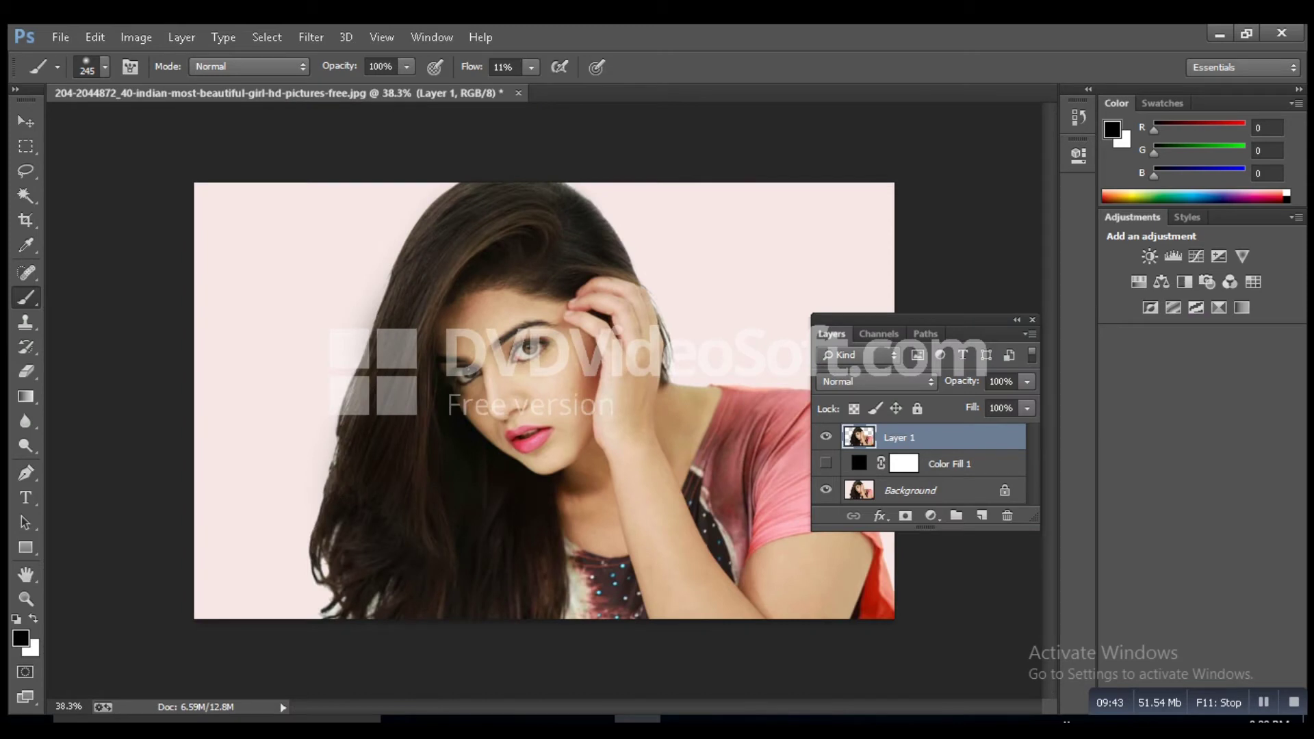
scroll(591, 418, "up", 5, "alt")
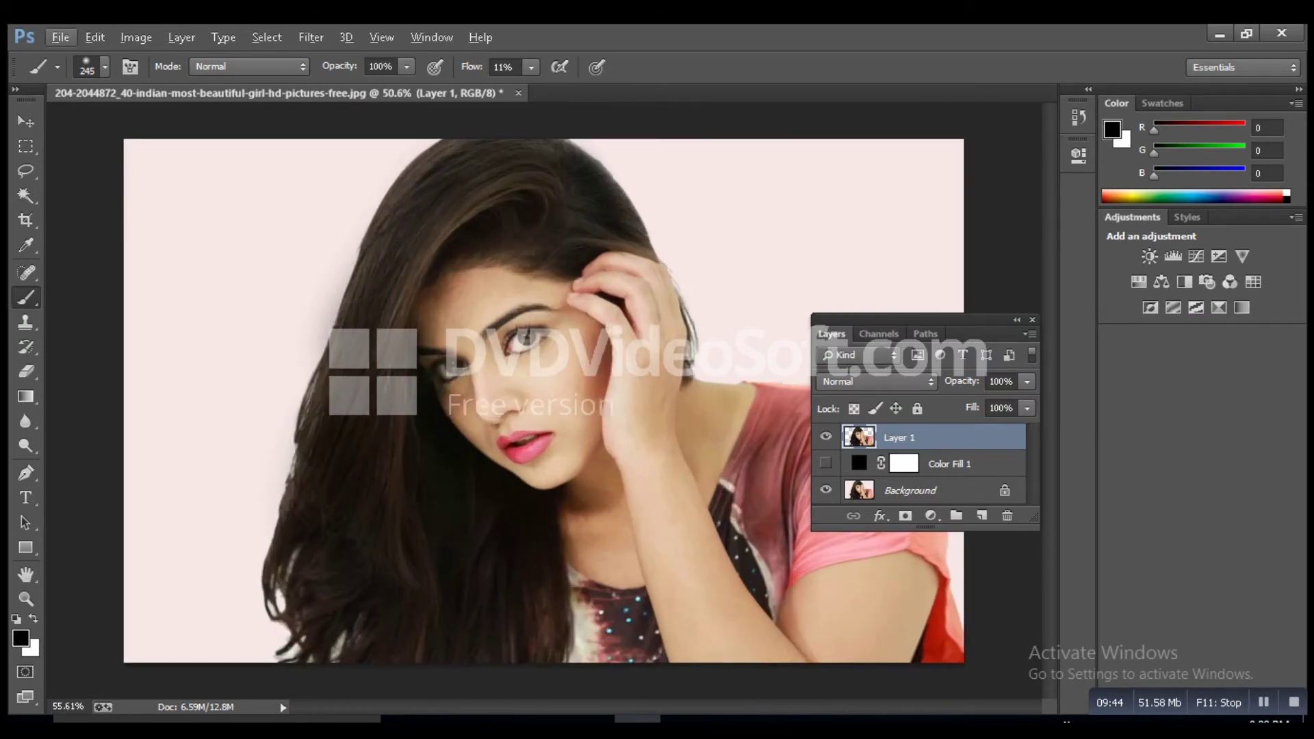
scroll(404, 421, "up", 2, "alt")
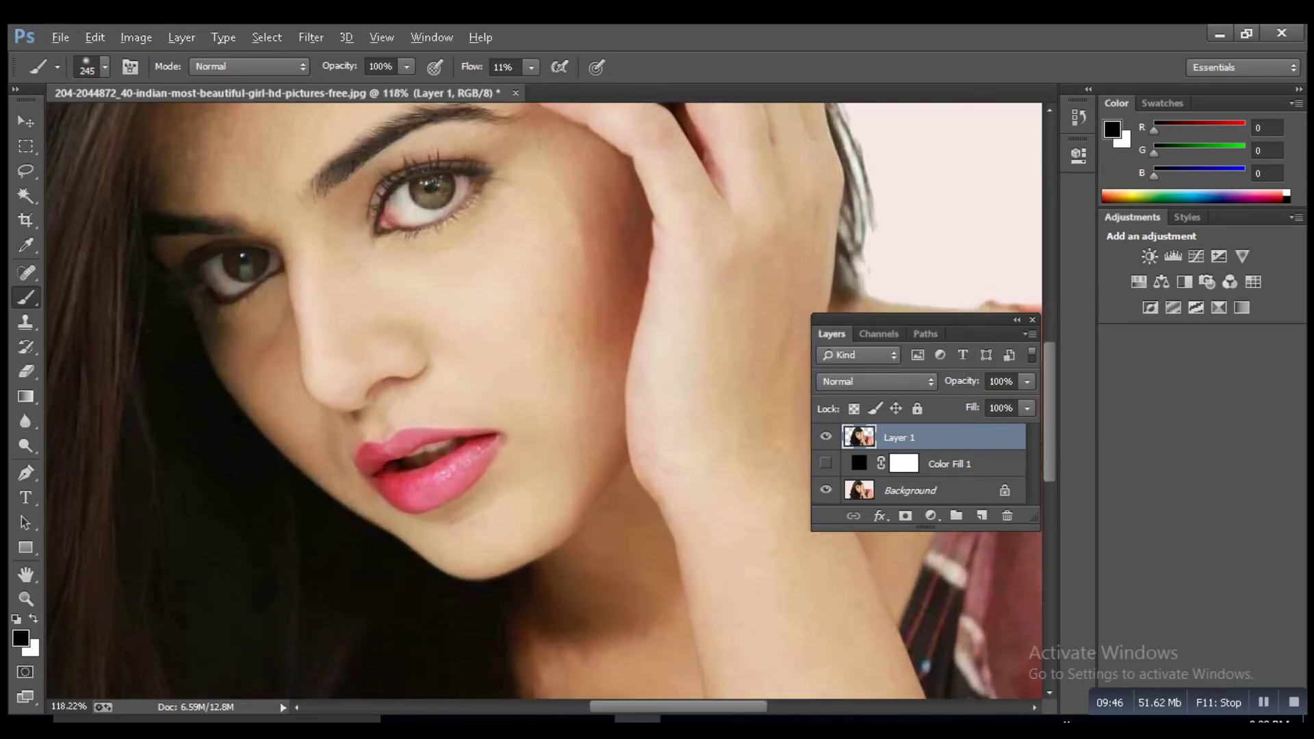
scroll(308, 582, "up", 1, "alt")
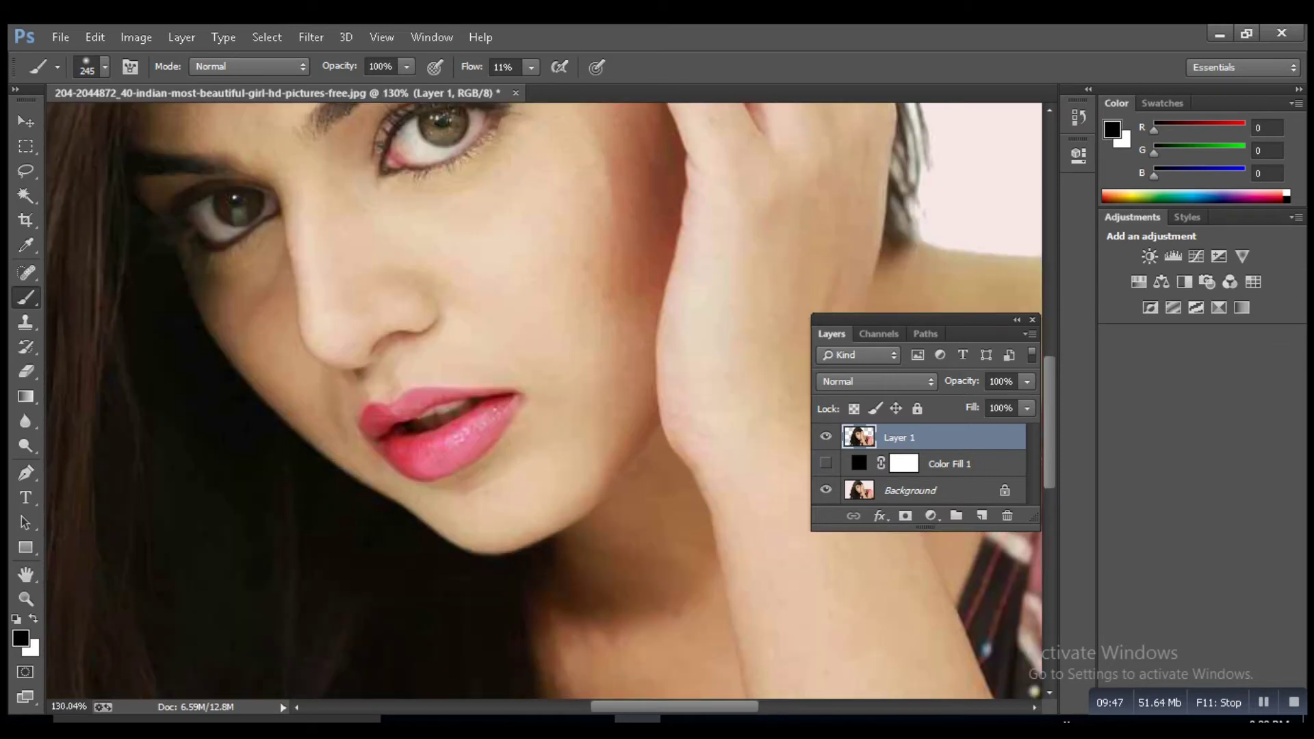
scroll(437, 433, "up", 6, "alt")
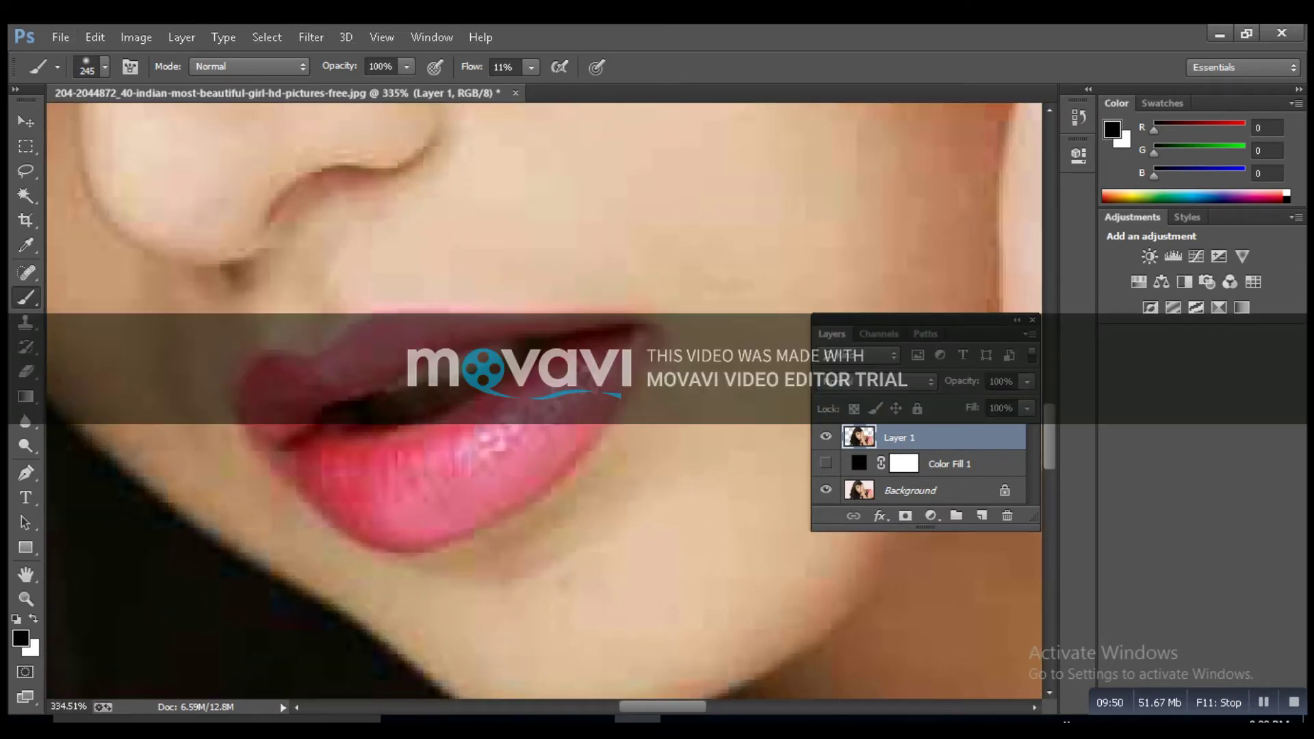
scroll(548, 378, "down", 1, "alt")
left_click_drag(547, 378, 475, 378)
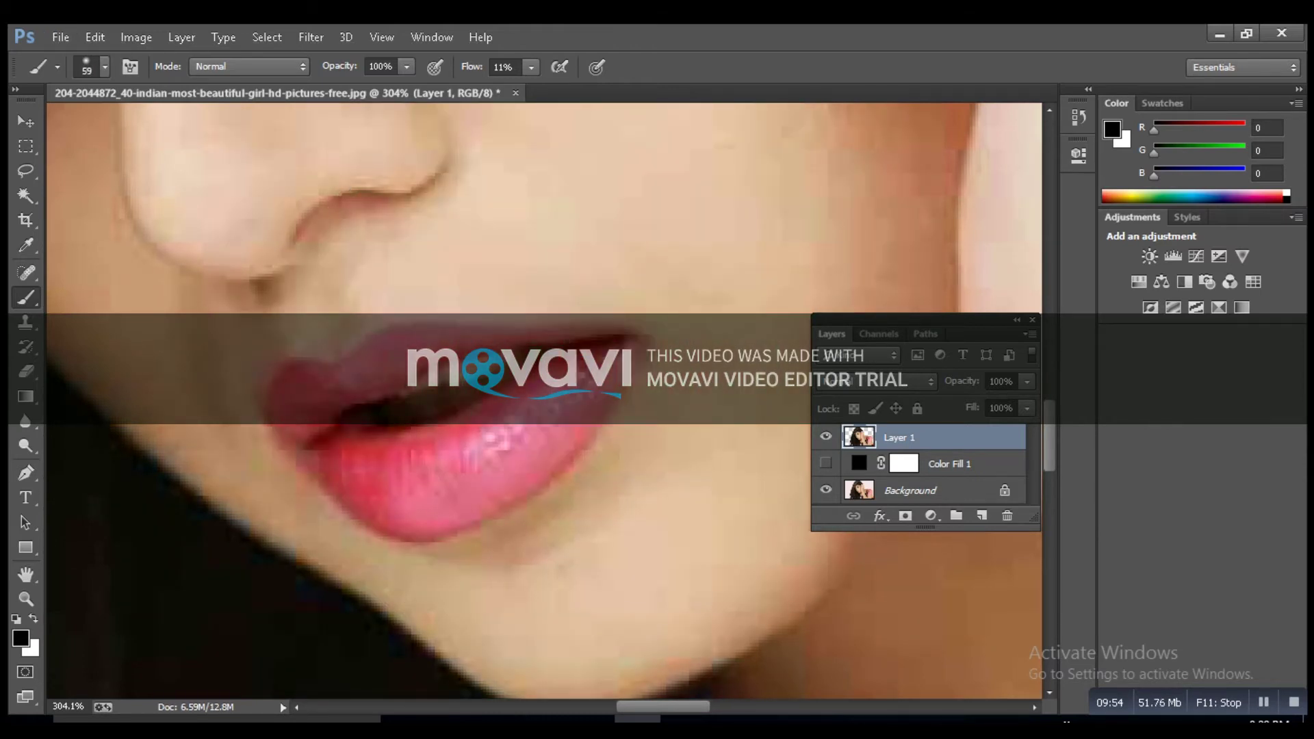
scroll(476, 378, "up", 3)
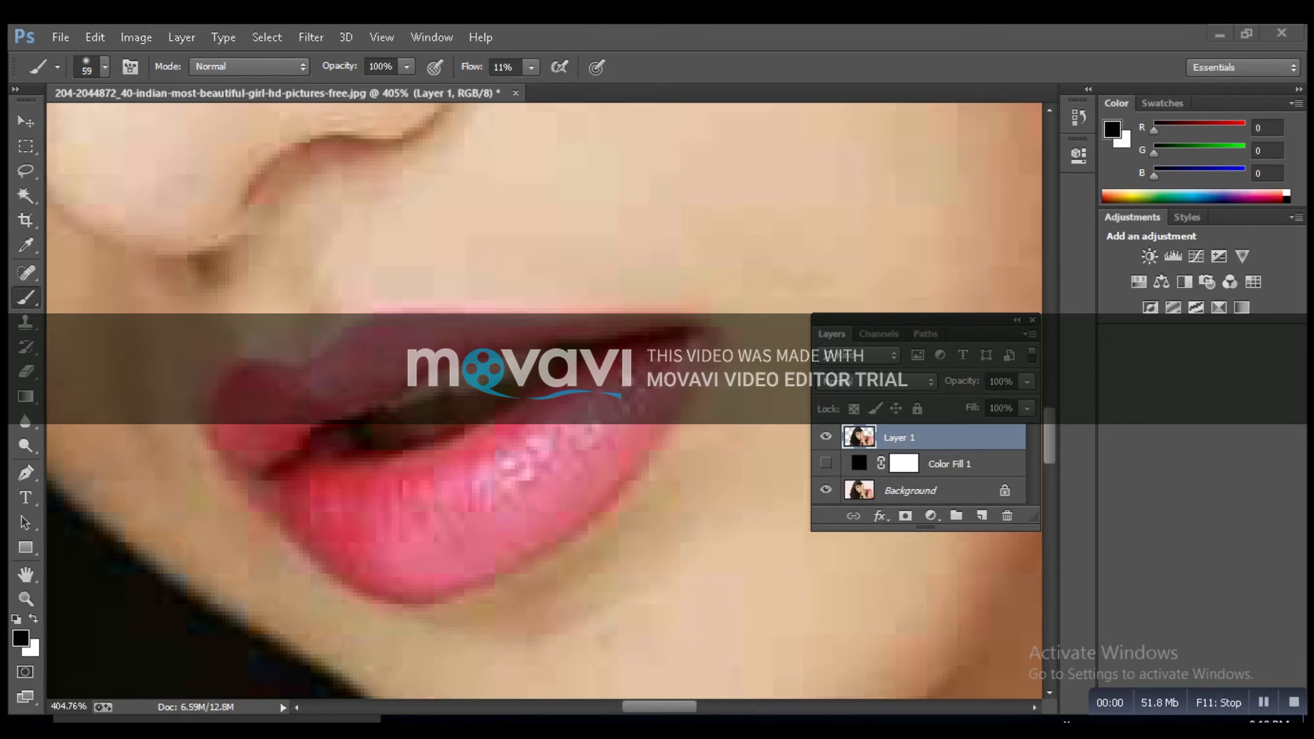
scroll(438, 397, "up", 1)
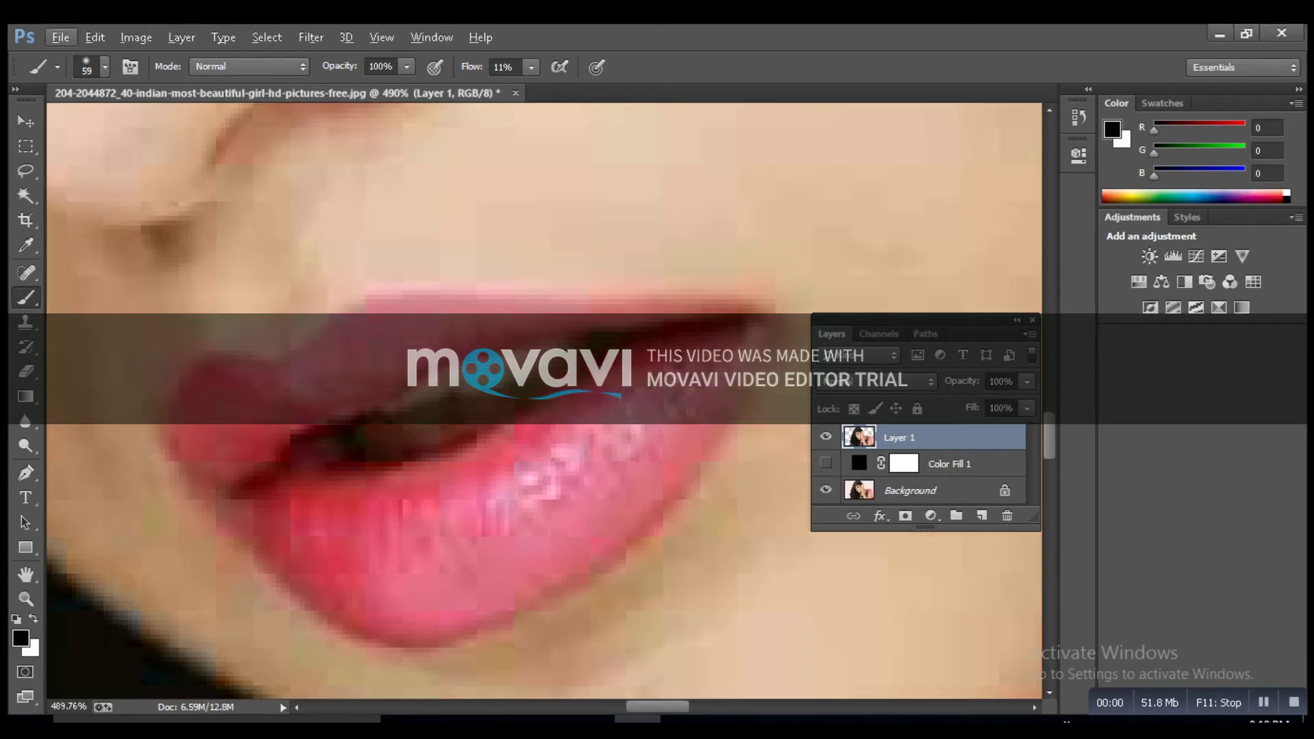
left_click_drag(440, 367, 414, 367)
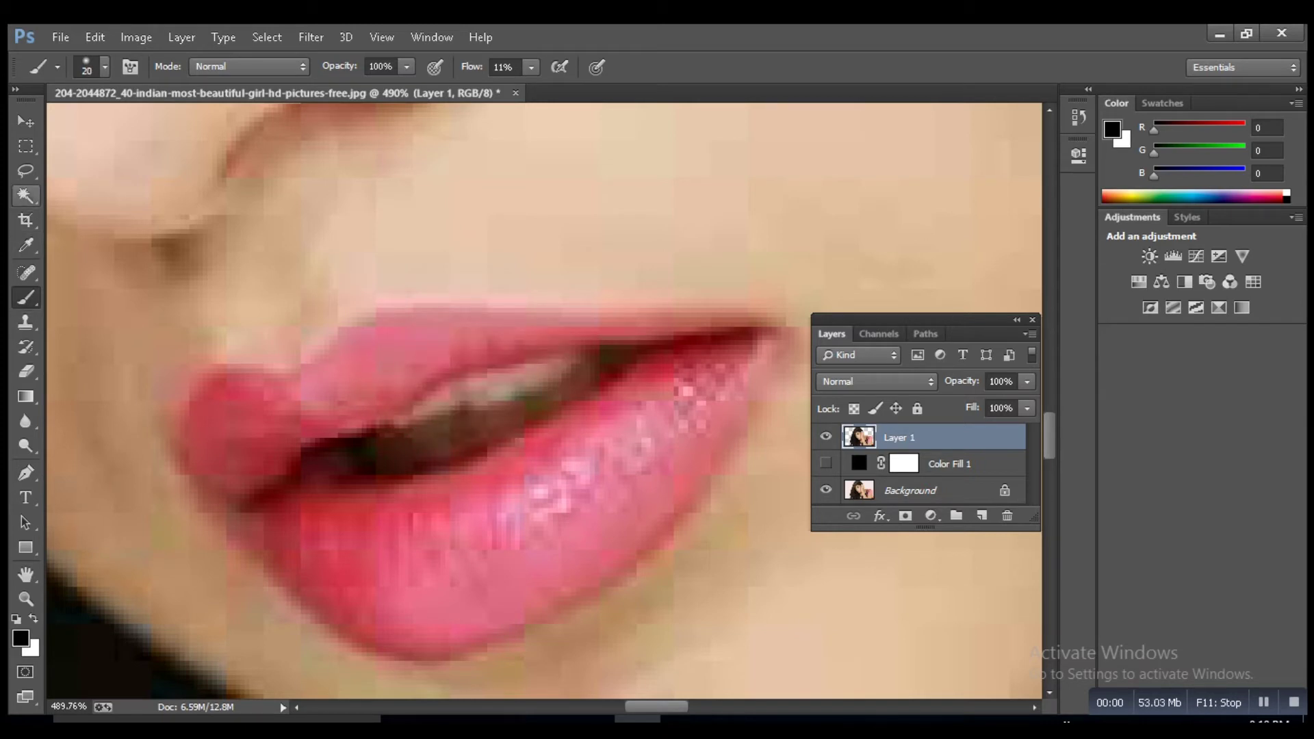
Step: Trace the upper lip with a curved Pen tool path, from the left mouth corner over the cupid's bow towards the right corner
left_click(26, 472)
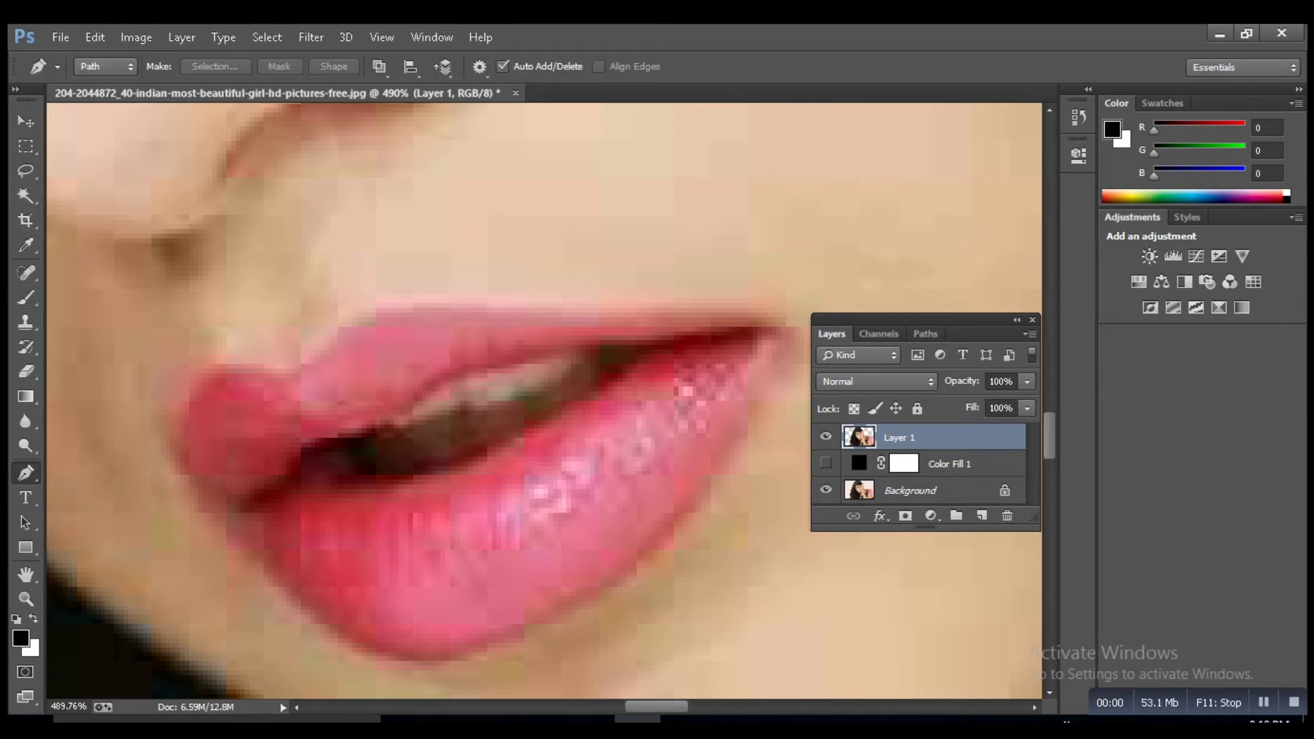
left_click(166, 467)
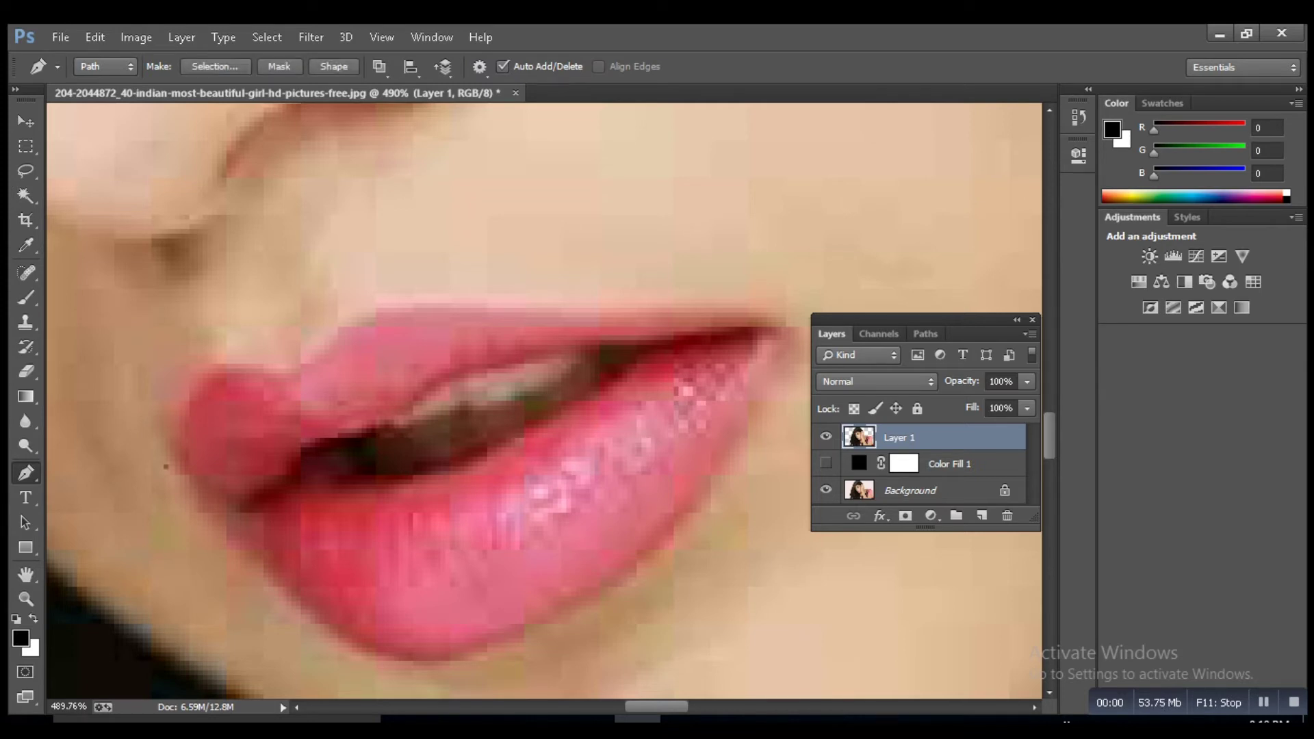
left_click_drag(231, 364, 280, 358)
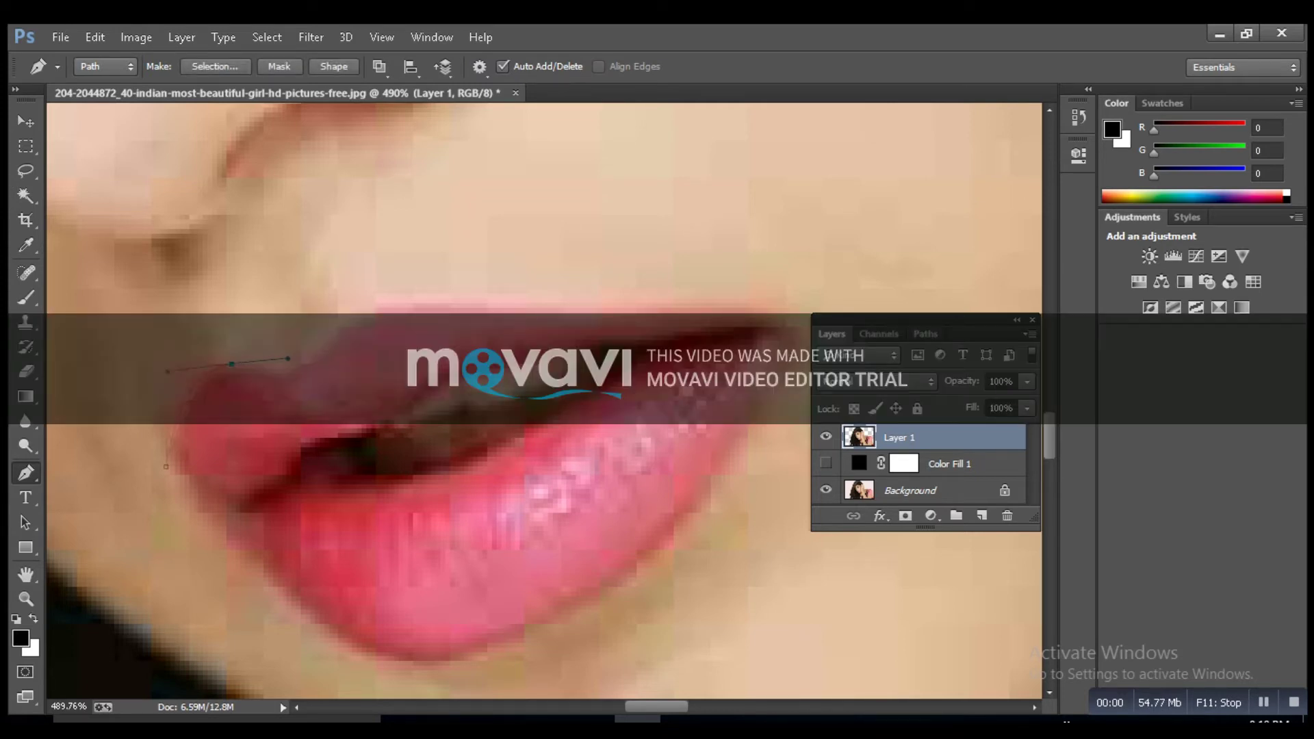
left_click_drag(325, 350, 366, 321)
left_click_drag(493, 383, 400, 416)
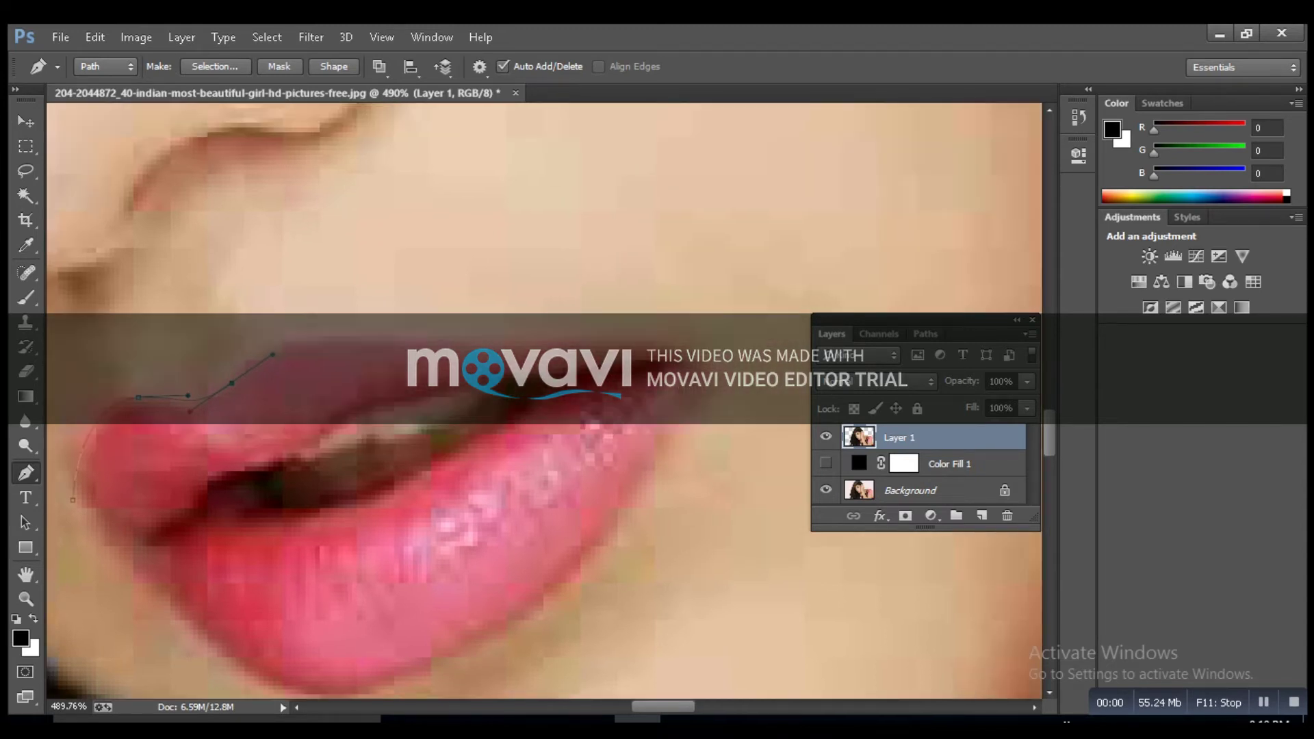
left_click_drag(399, 336, 508, 342)
left_click_drag(608, 341, 725, 377)
Step: Continue the Pen path around the right mouth corner and along the lower lip, closing it at the left corner
left_click(645, 489)
left_click_drag(644, 489, 703, 319)
left_click(566, 480)
left_click_drag(566, 479, 671, 437)
left_click_drag(416, 464, 533, 631)
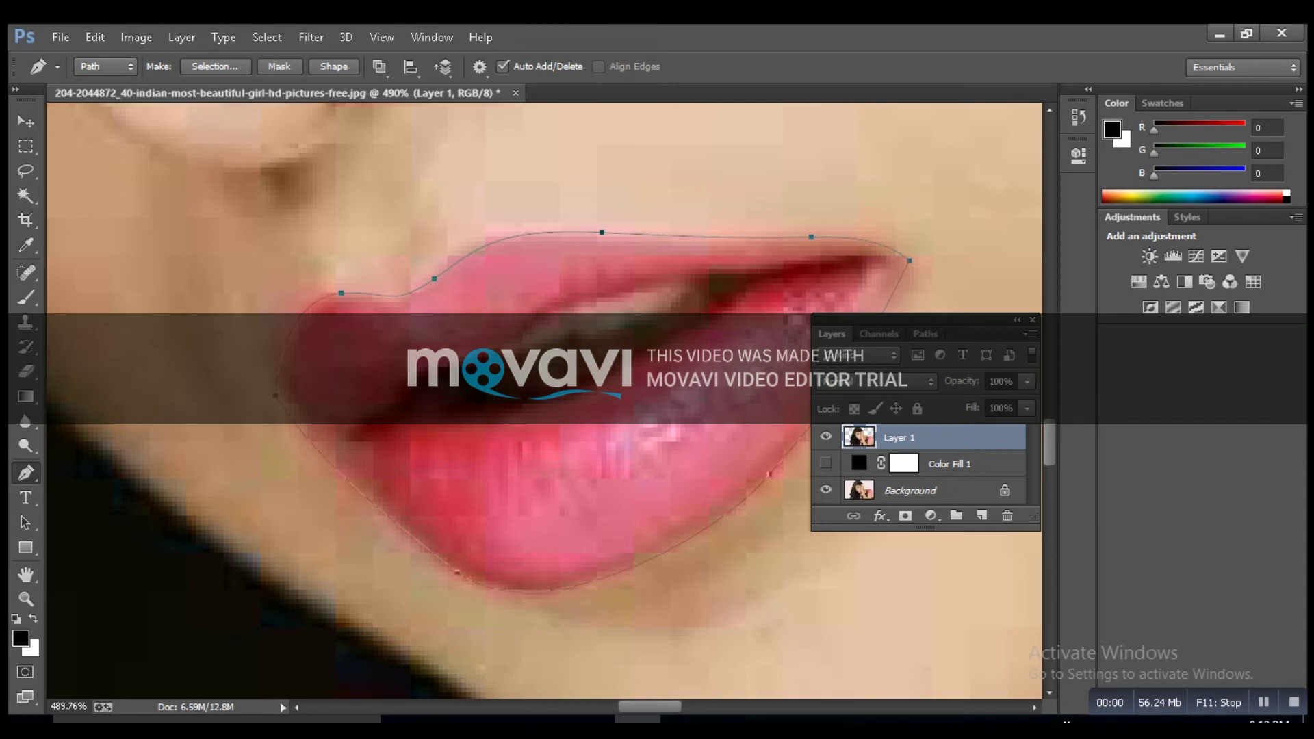
Step: Convert the closed lip path into a new anti-aliased selection with a feather radius of 0 pixels
scroll(394, 427, "down", 5)
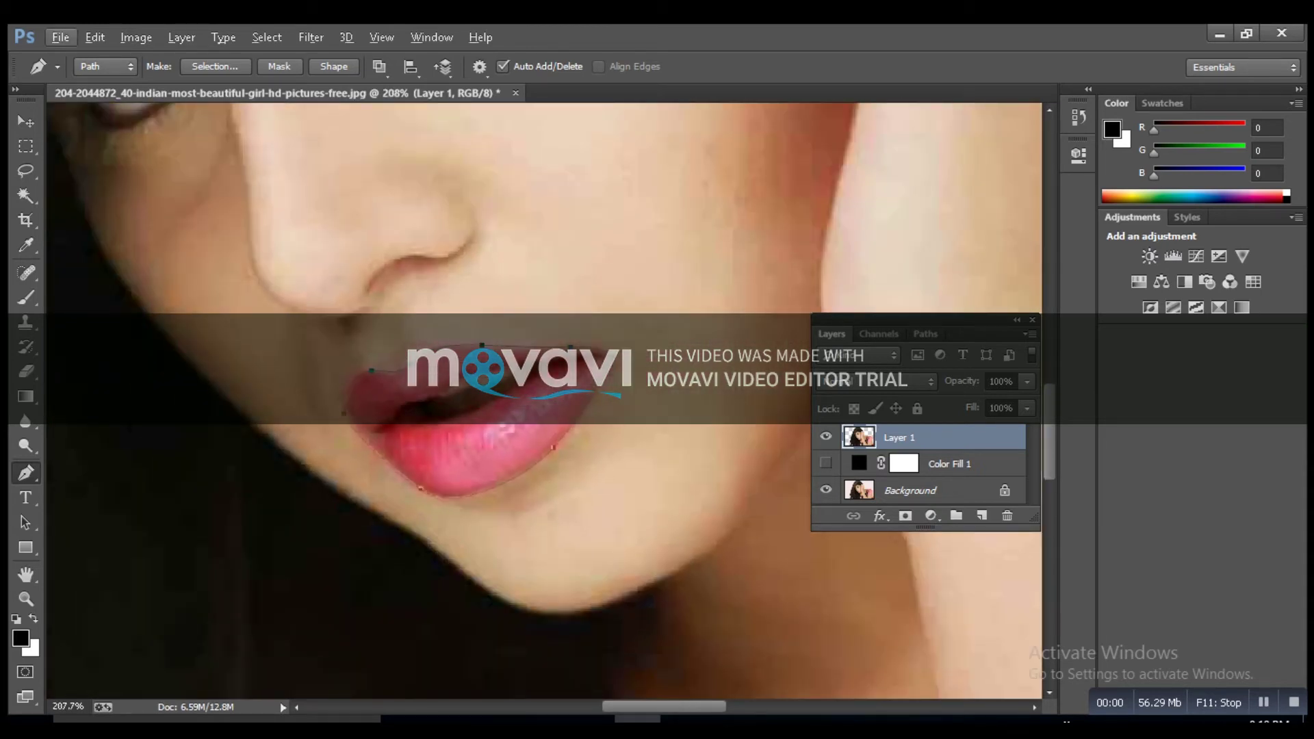
left_click(214, 65)
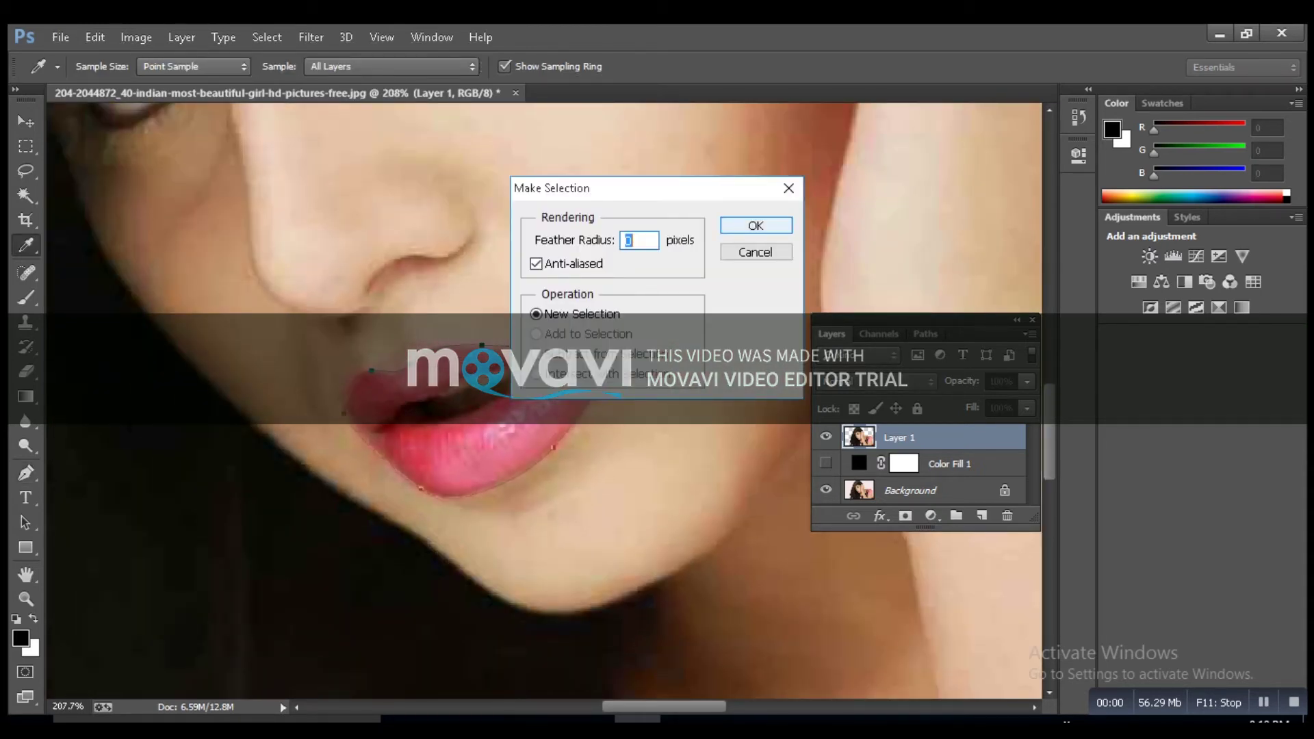
key("Return")
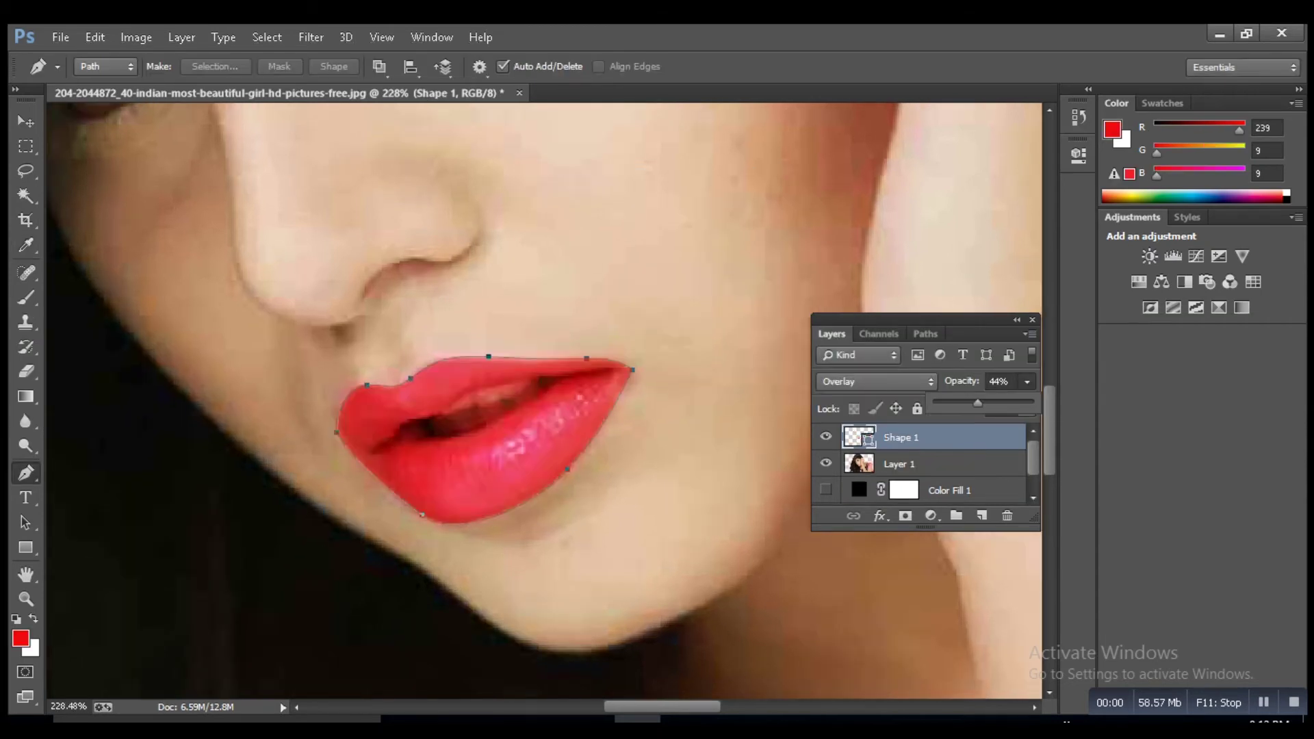
Step: Set the red lip shape layer's opacity to 78% and its fill to 51%
left_click_drag(978, 403, 985, 429)
left_click(1027, 408)
left_click(1027, 381)
left_click(1027, 408)
left_click(693, 406)
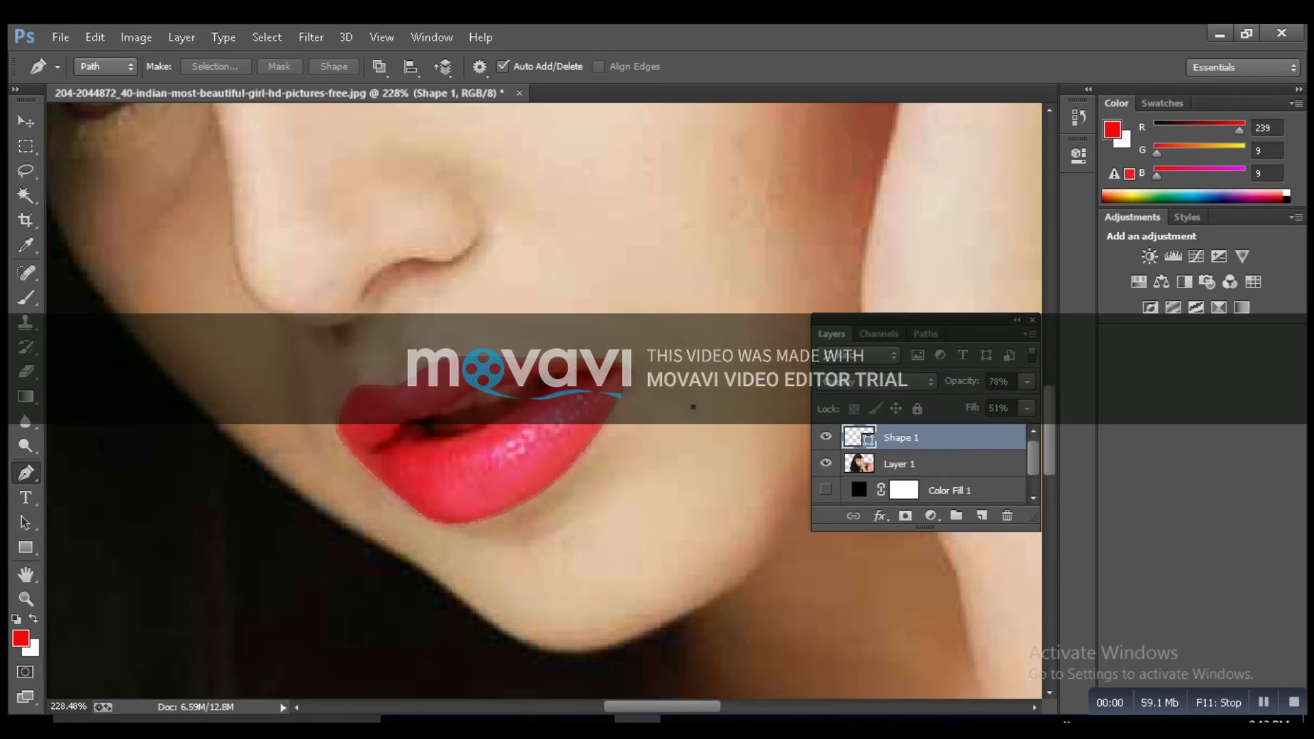
Step: Add a layer mask to the lip shape and prepare a soft 10 px Brush with black as the painting colour
key("alt")
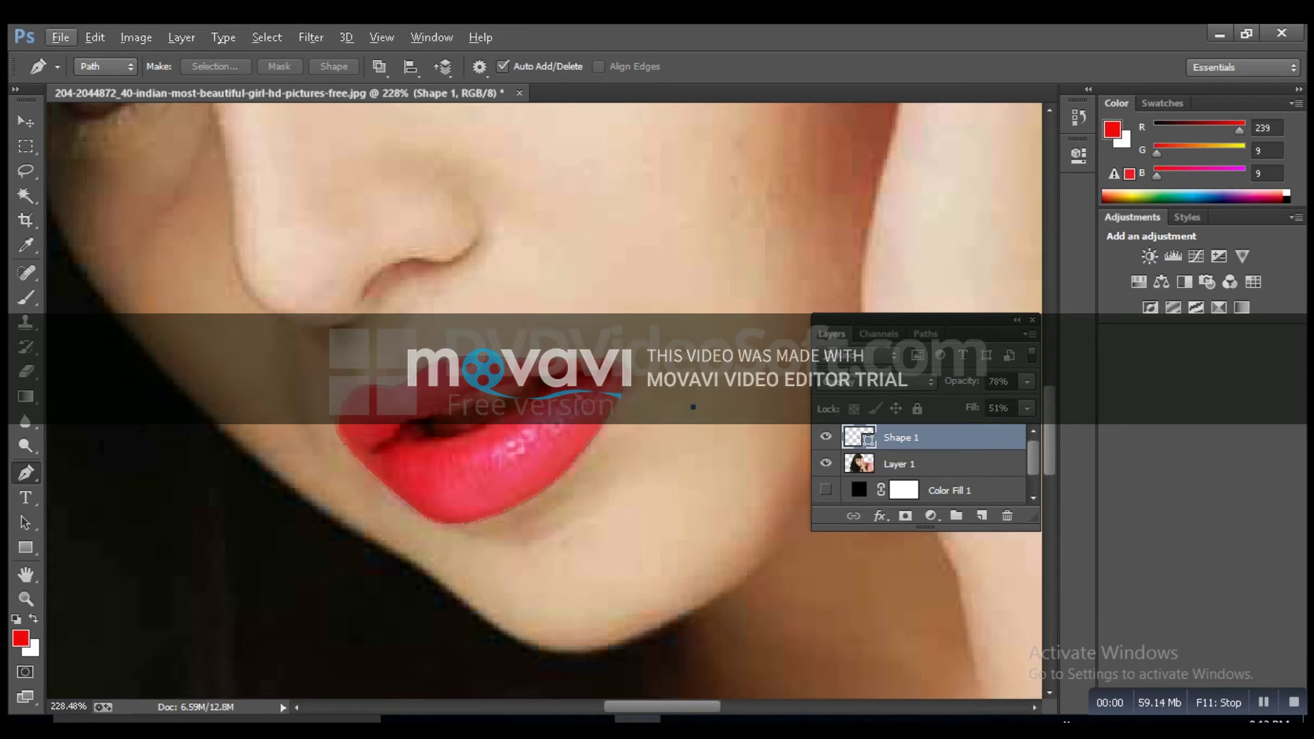
scroll(692, 406, "up", 3)
left_click(906, 515)
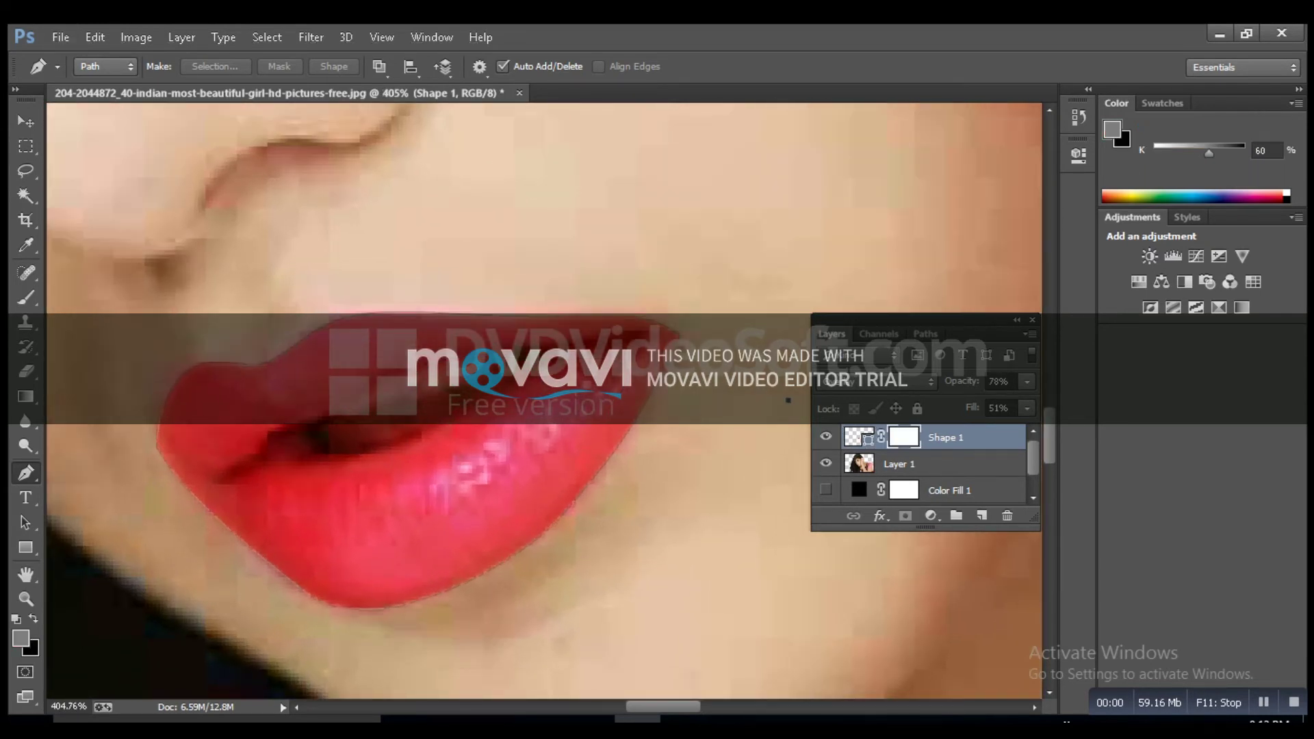
left_click(26, 297)
left_click_drag(620, 295, 605, 294)
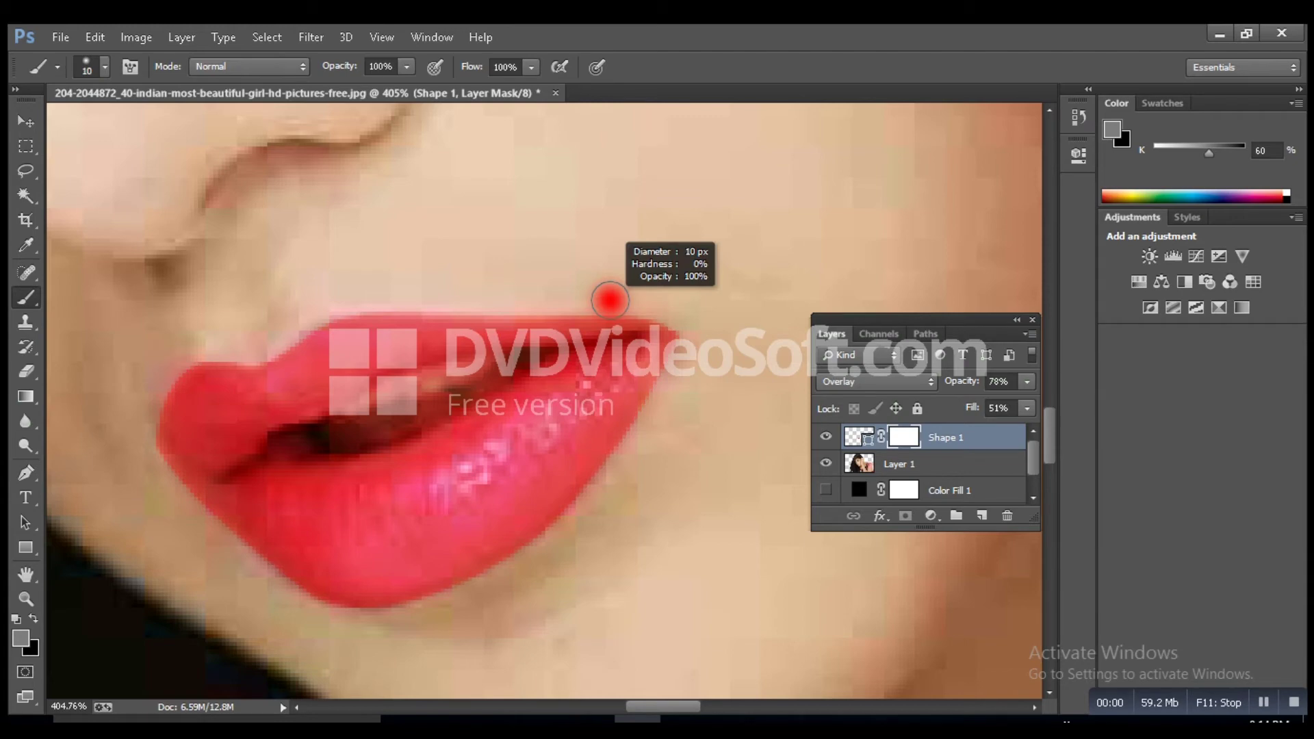
key("x")
scroll(520, 349, "up", 1)
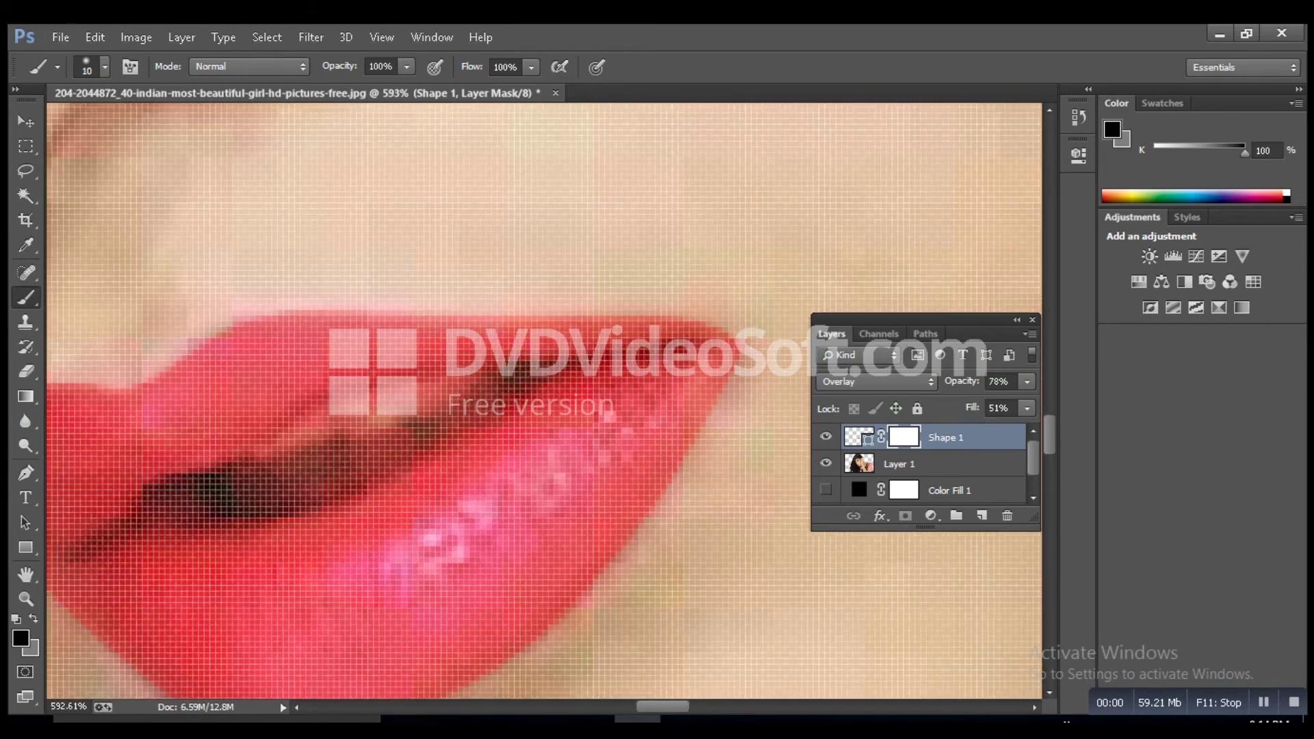
Step: Set the Brush to 14% flow and 7 px, and paint black on the lip mask near the mouth's right corner
key("shift+1")
key("shift+4")
left_click_drag(619, 295, 615, 295)
scroll(548, 425, "down", 2)
left_click_drag(520, 411, 539, 391)
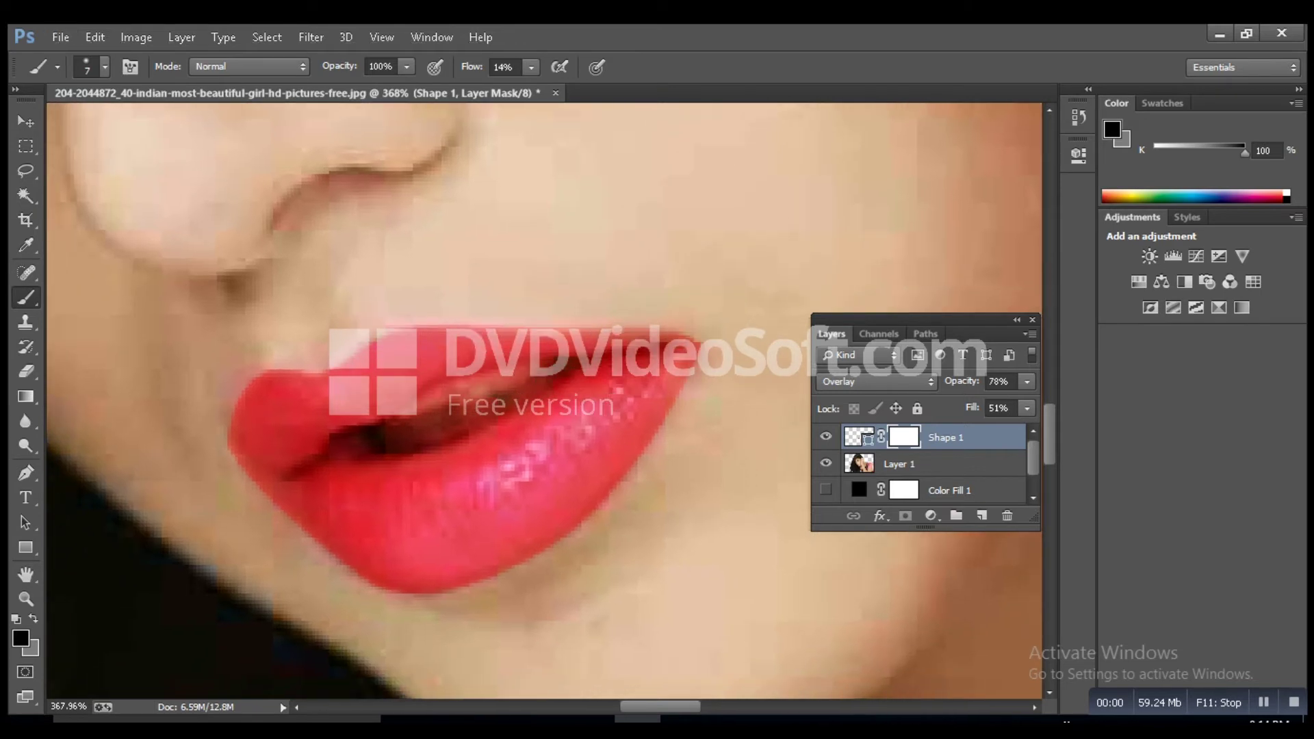
left_click_drag(682, 338, 696, 334)
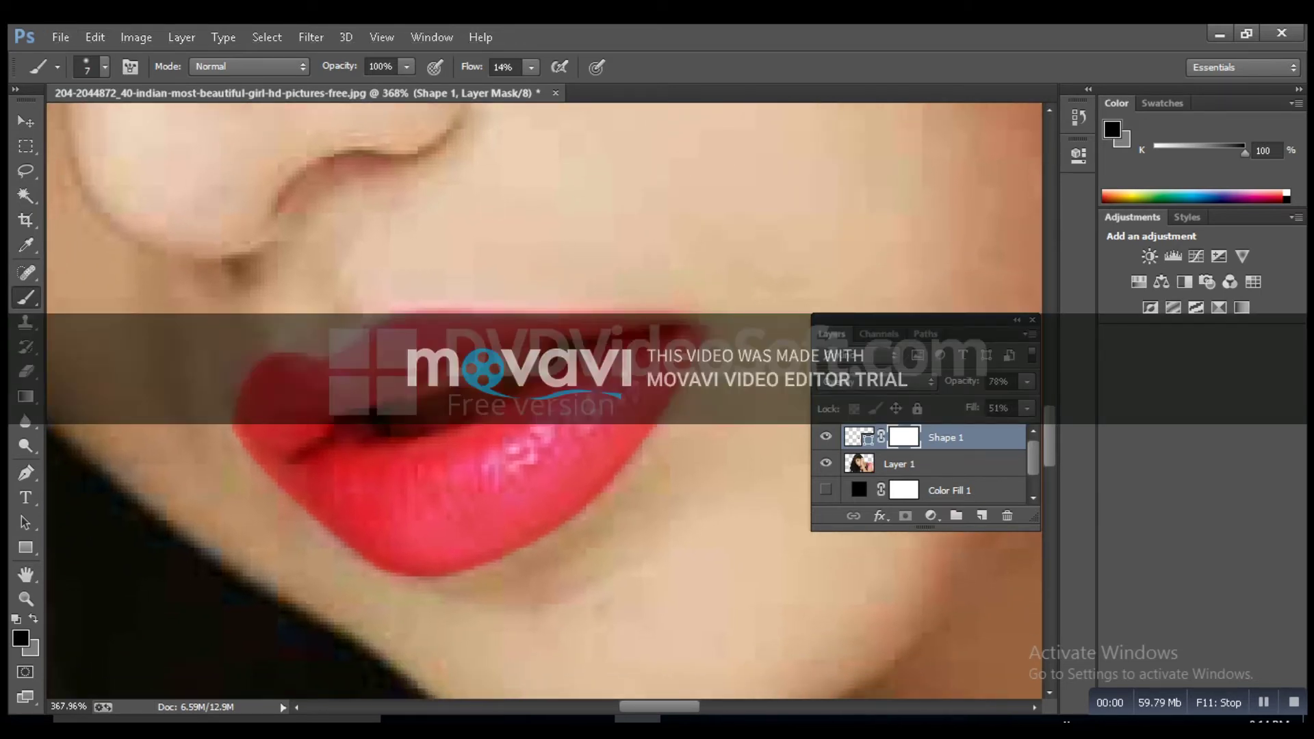
Step: Enlarge the Brush to 13 px and fade the tint along the lip edges on the mask
key("bracketright")
key("bracketright")
key("bracketright")
key("bracketright")
key("bracketright")
key("bracketright")
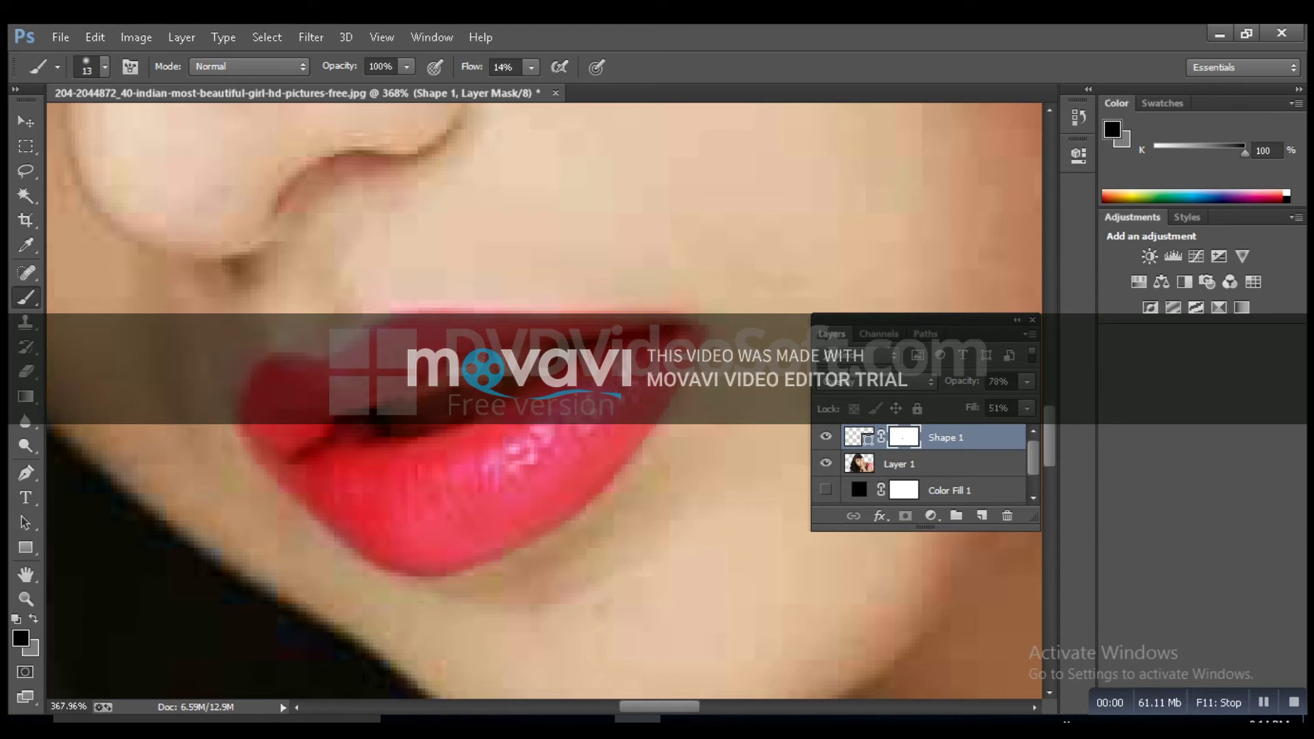
scroll(541, 400, "down", 2)
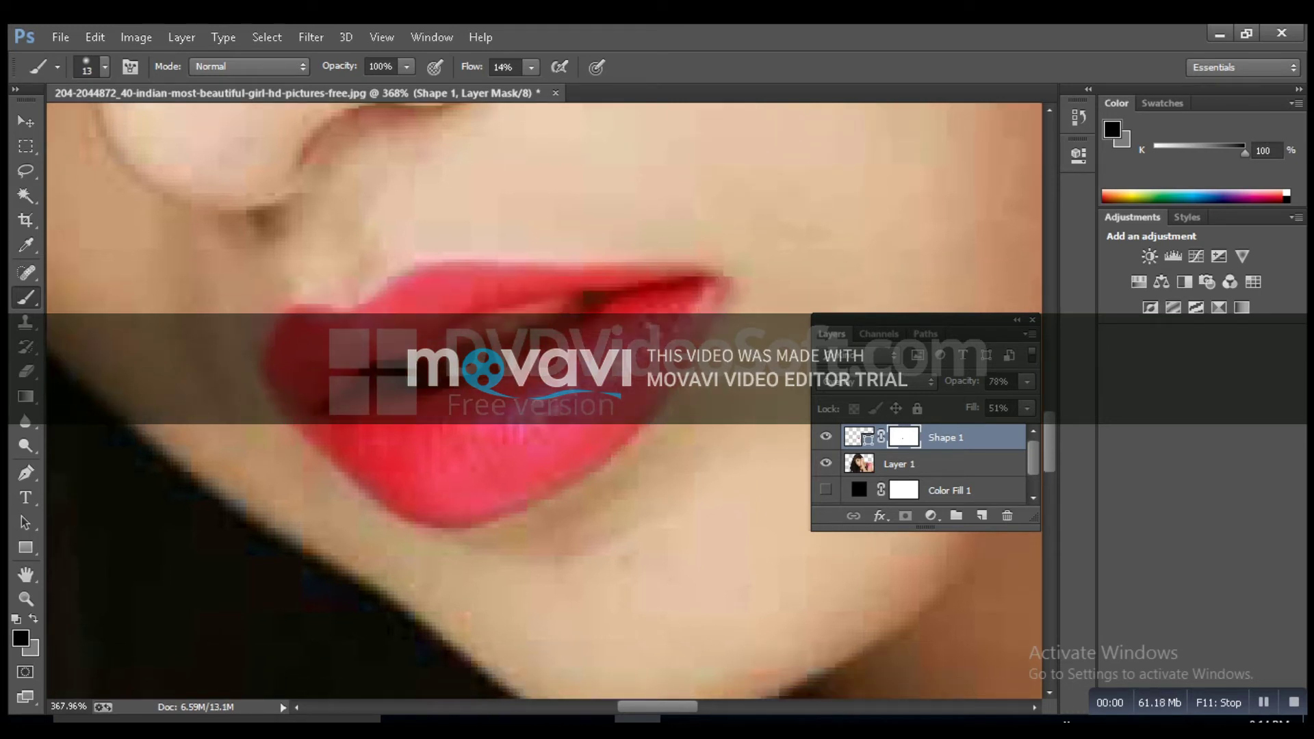
Step: Change the background colour to ffffff and make white the painting colour for a 9 px Brush
key("i")
scroll(541, 401, "up", 2)
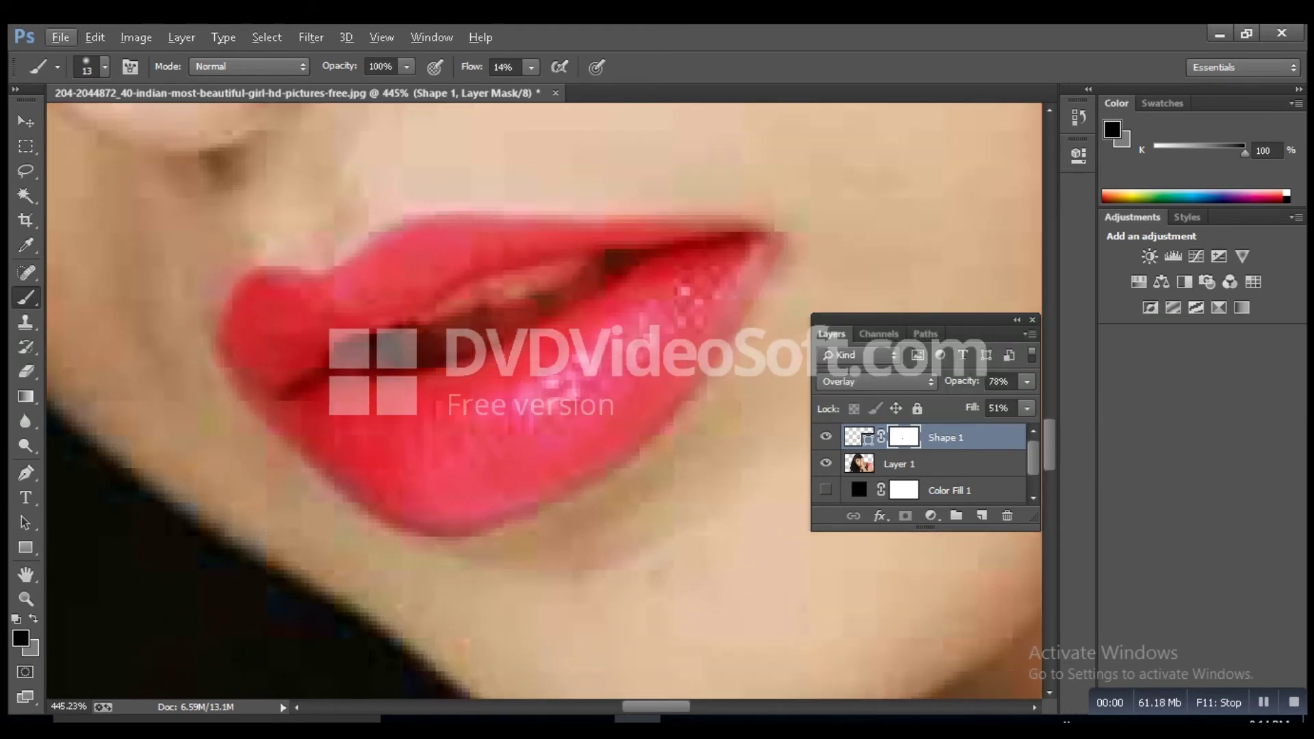
left_click(30, 647)
type("ffffff")
left_click(1050, 180)
key("b")
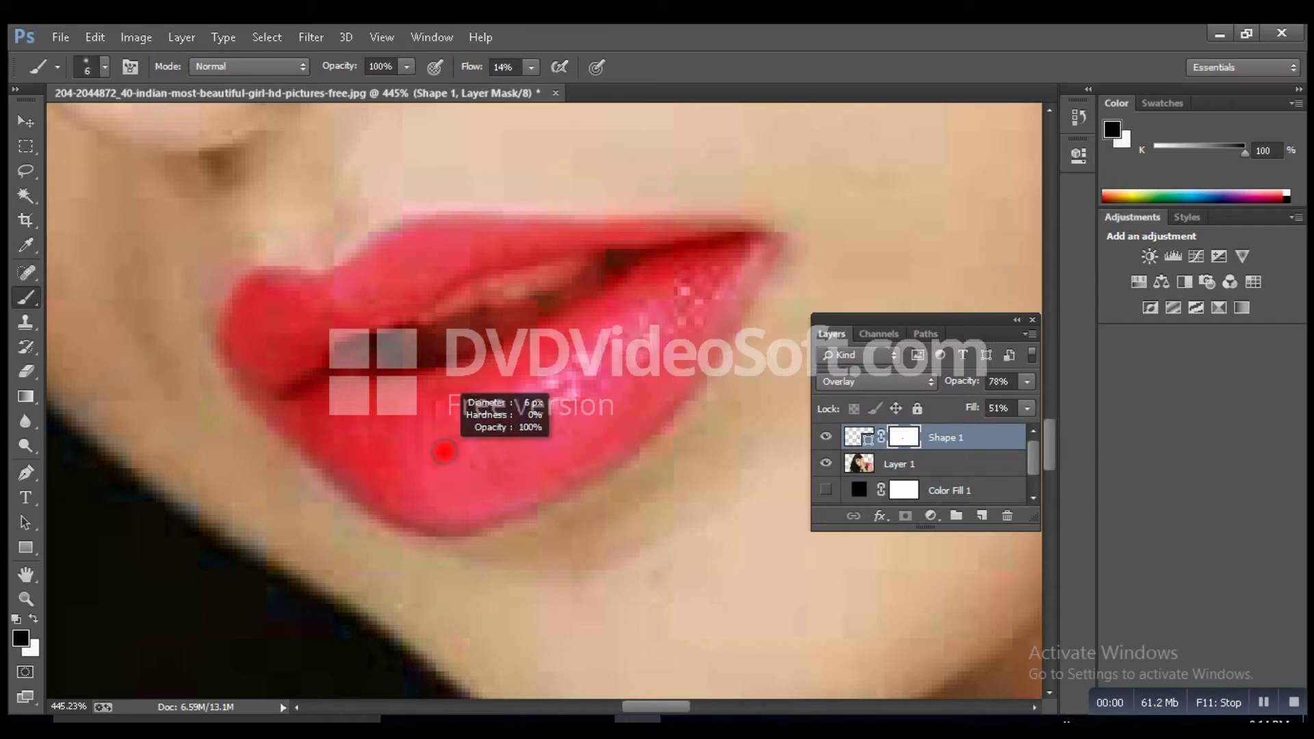
key("x")
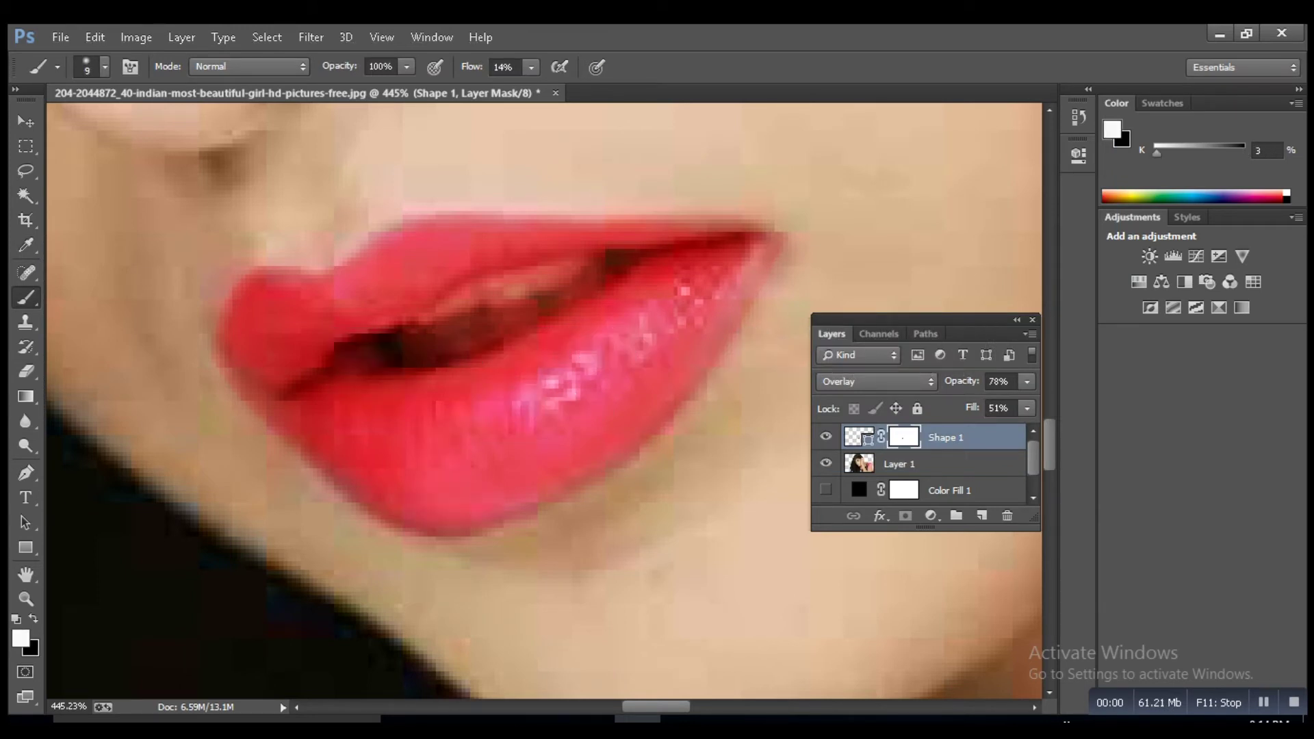
Step: Raise the lip shape layer's fill to 69%
left_click(1027, 408)
left_click_drag(985, 430, 1002, 430)
key("Return")
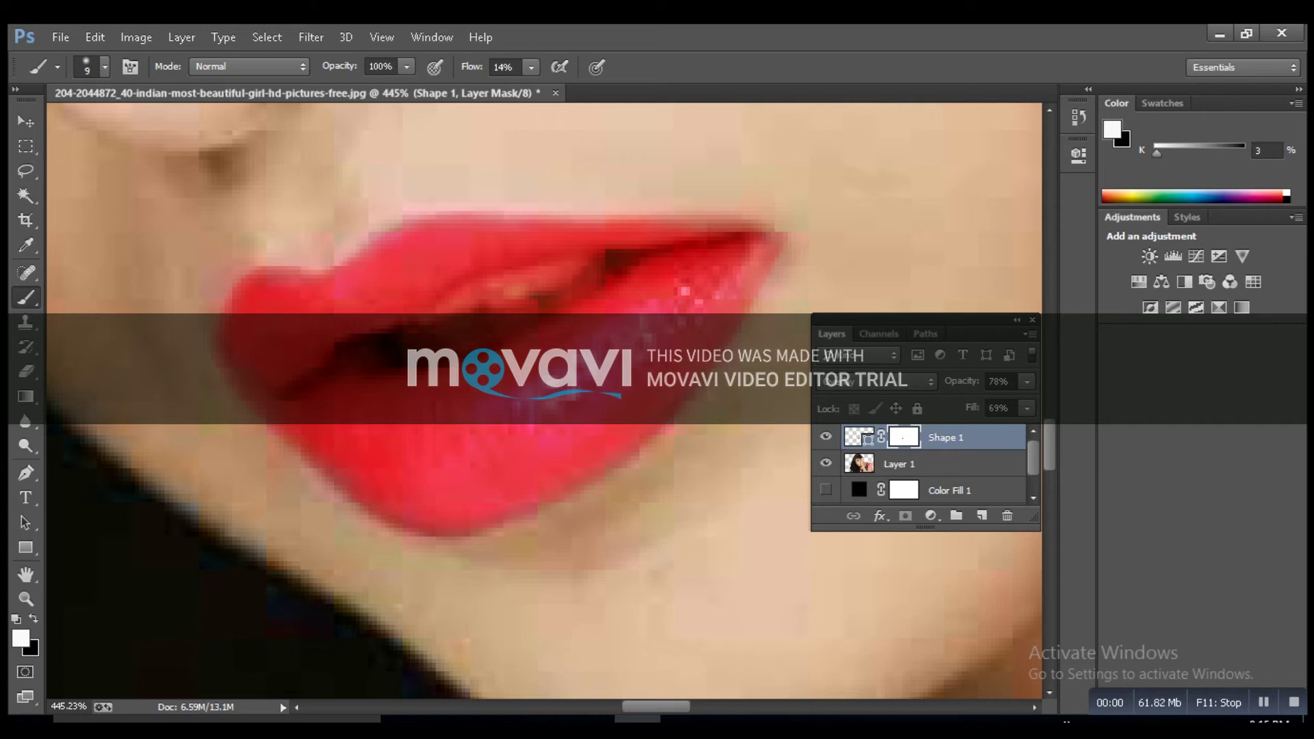
Step: Compare the portrait with and without the red lip layer by toggling that layer's visibility
scroll(544, 401, "down", 10)
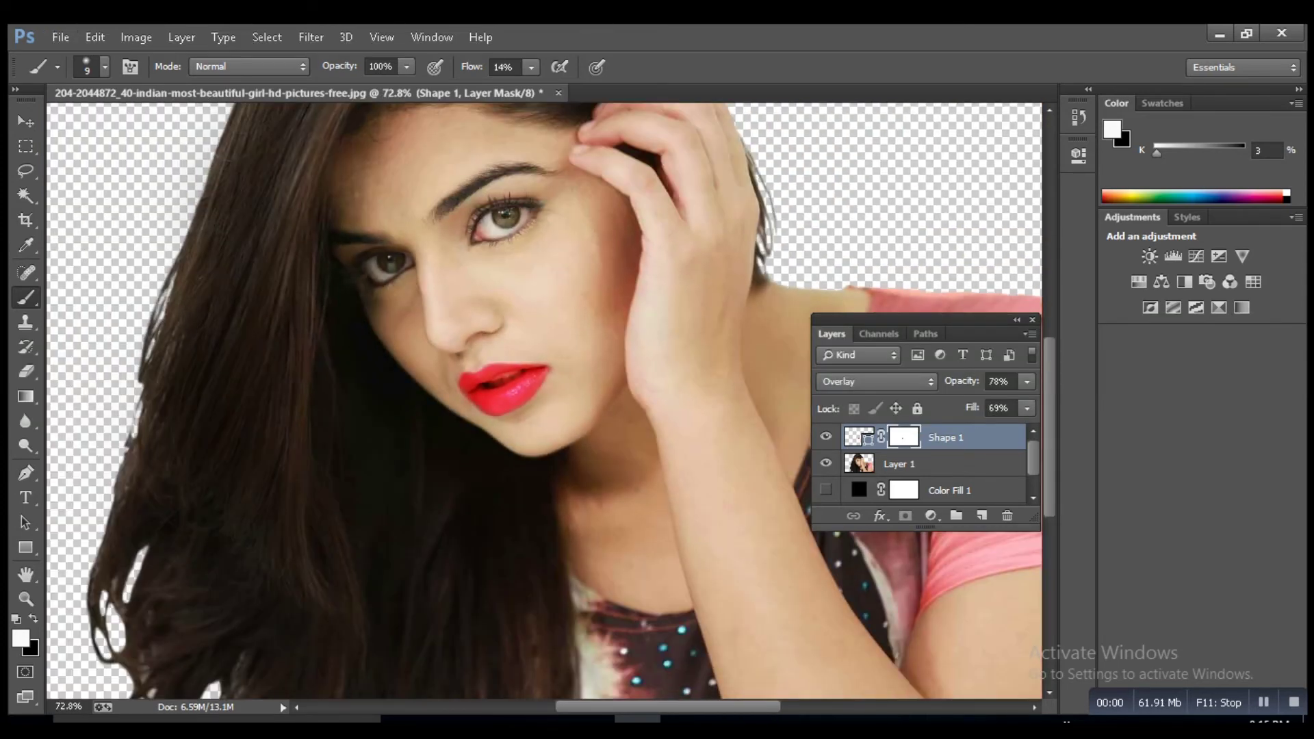
left_click(826, 436)
left_click(826, 436)
left_click(826, 436)
left_click(826, 436)
scroll(479, 376, "up", 2)
scroll(562, 389, "up", 10)
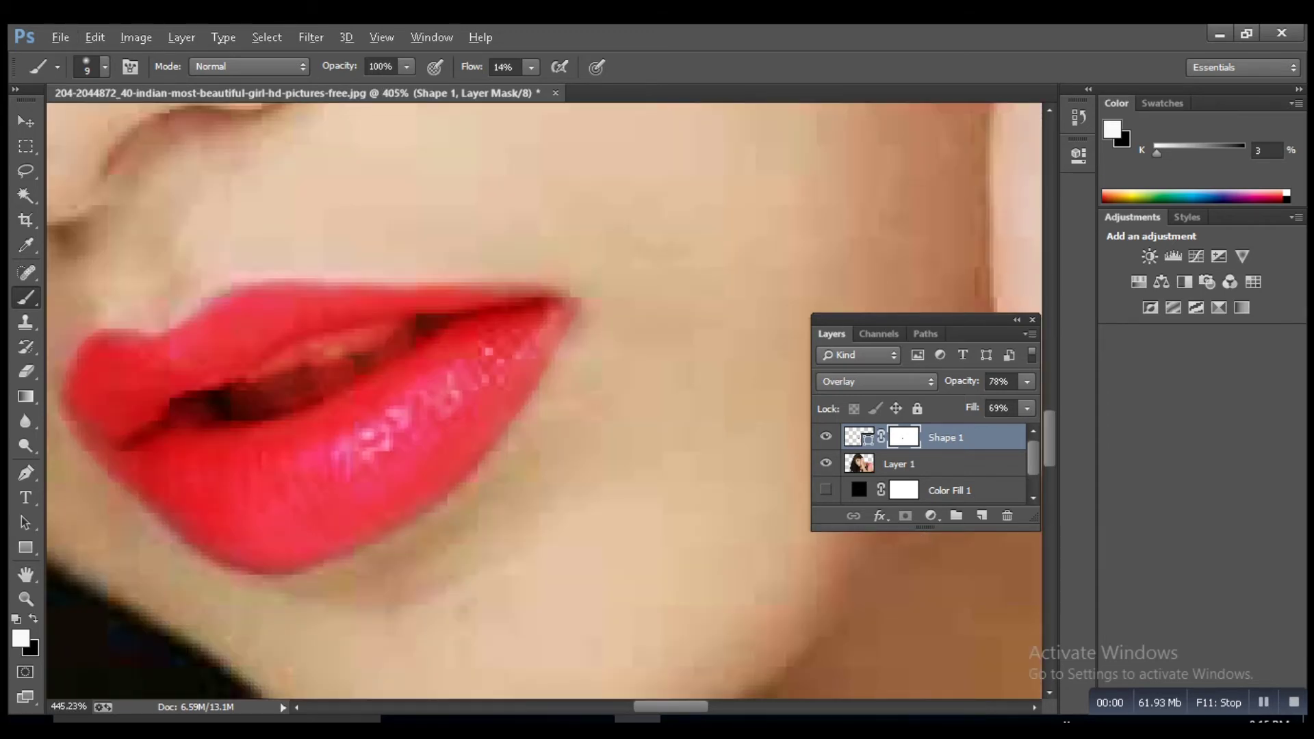
Step: Set the Brush flow to 6% with black and lightly paint the lip mask over the mouth opening
scroll(562, 388, "up", 1)
key("shift+0")
key("shift+6")
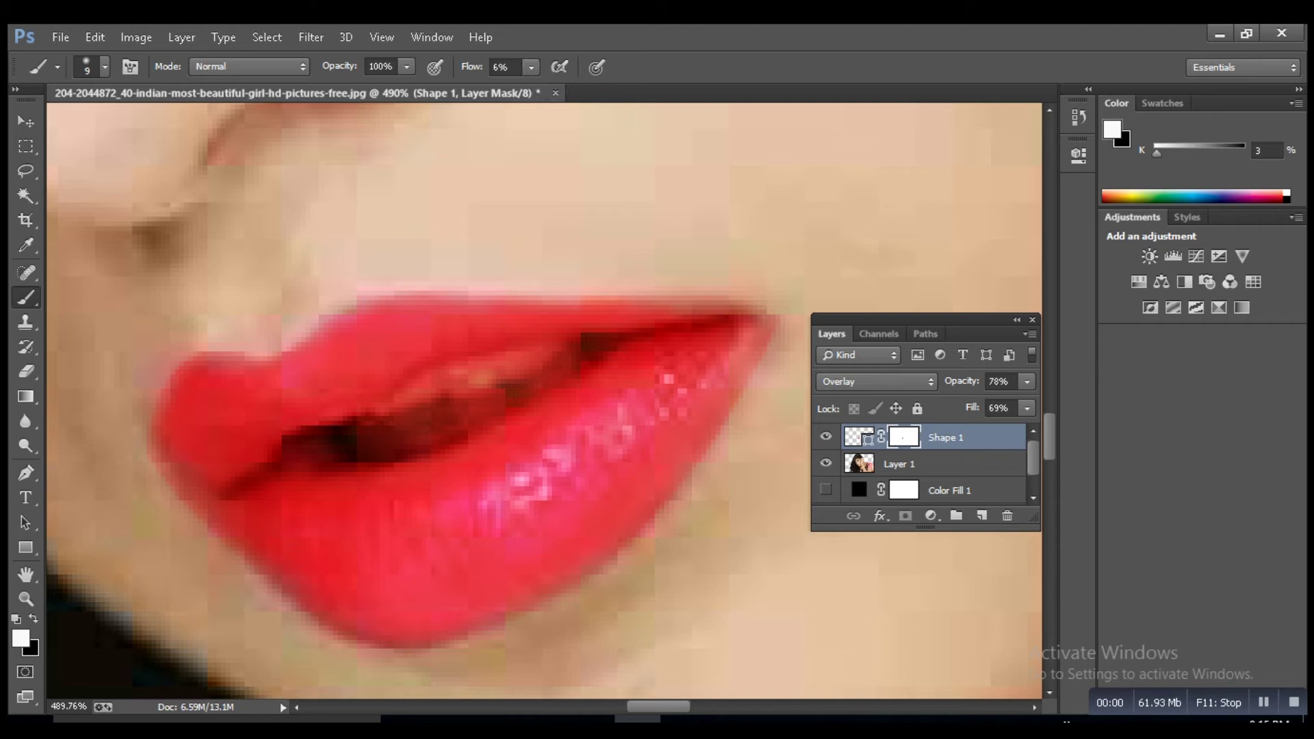
key("x")
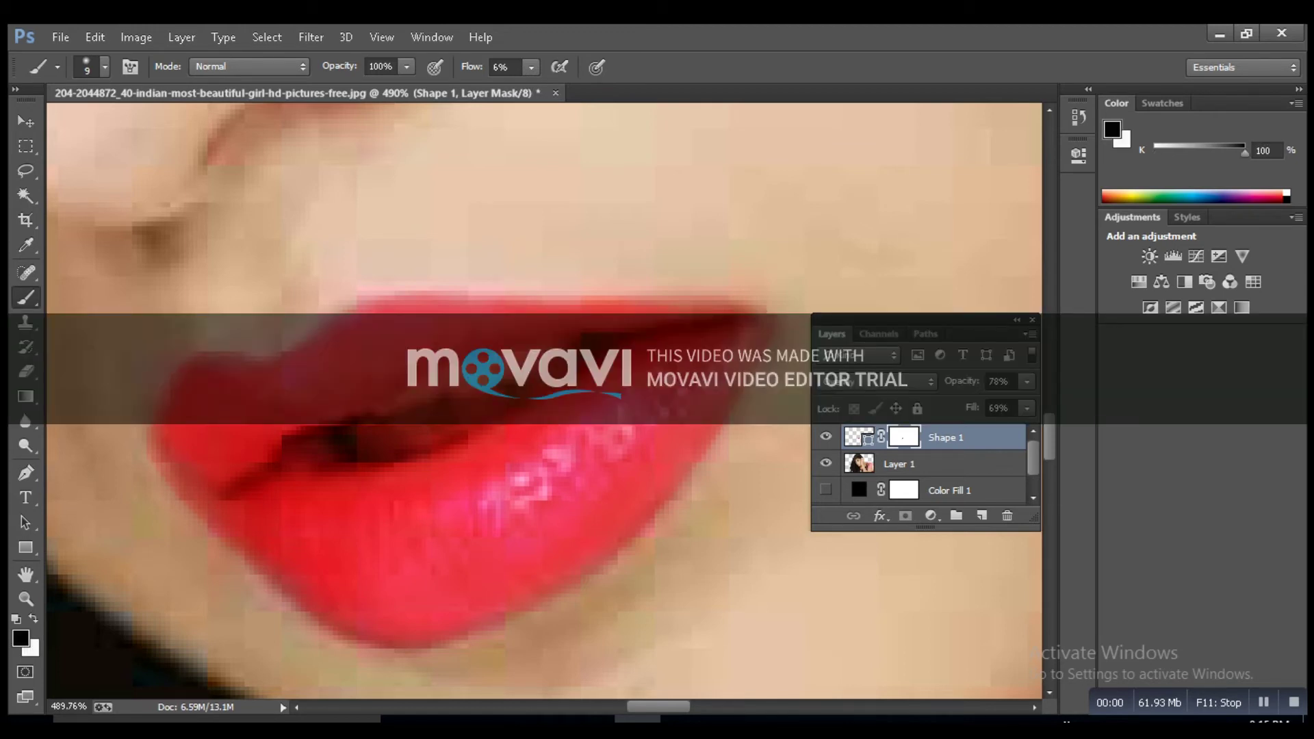
key("ctrl+h")
key("ctrl+h")
scroll(575, 301, "up", 5)
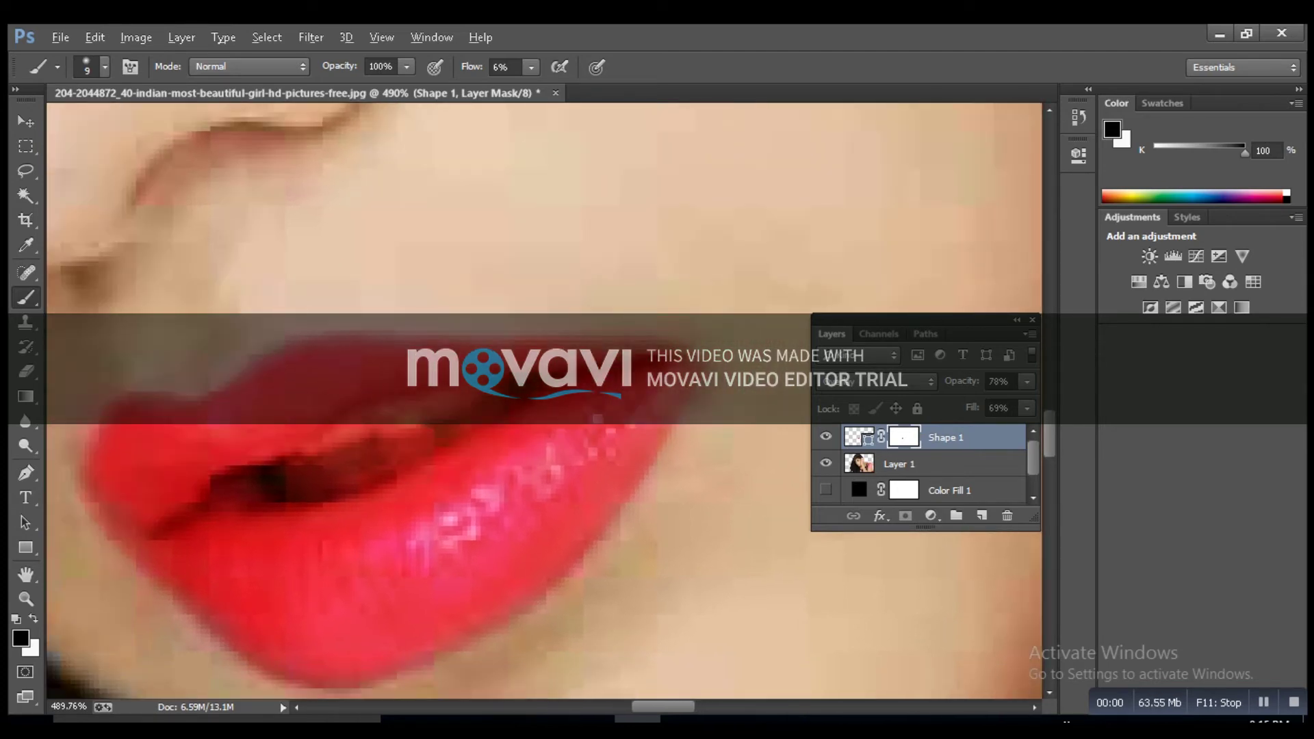
scroll(544, 401, "up", 2)
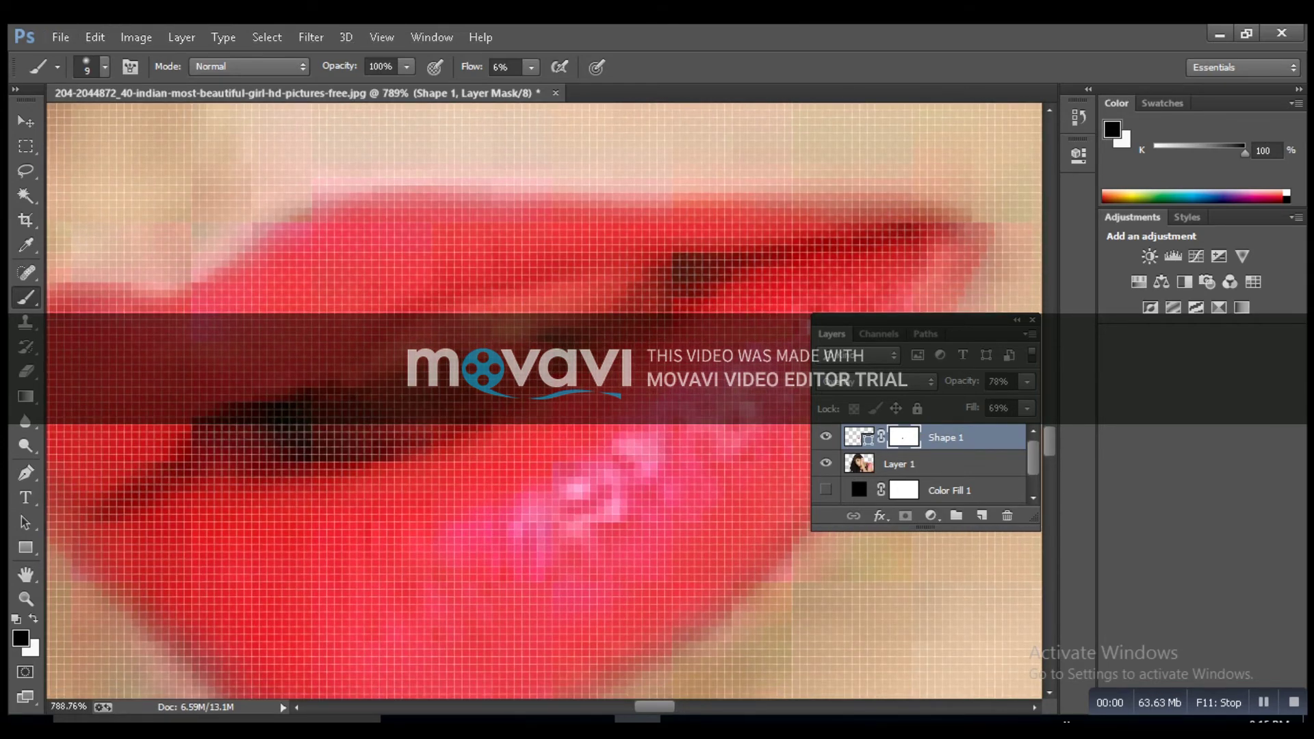
Step: Reduce the Brush to 6 px, raise its flow to 50% and paint the red tint off the teeth
key("bracketleft")
key("bracketleft")
key("bracketleft")
scroll(640, 369, "down", 3)
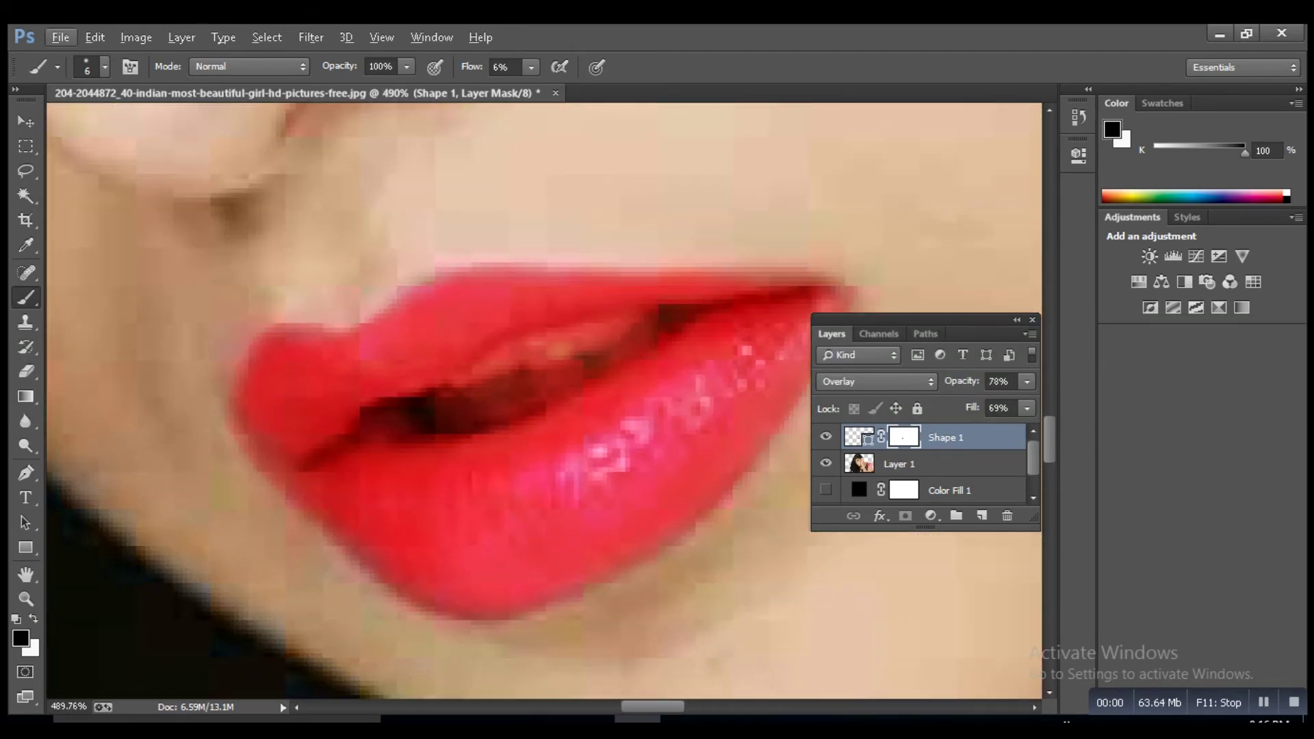
key("shift+5")
scroll(544, 401, "up", 1)
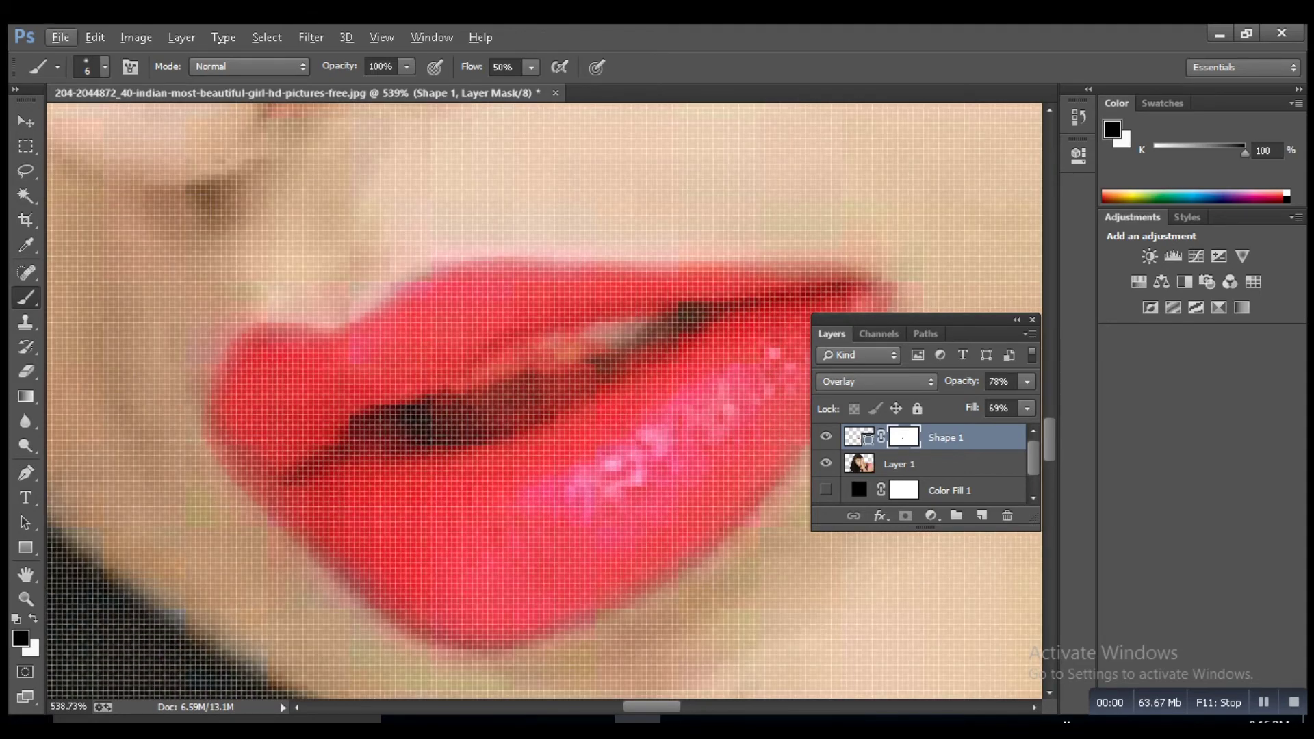
scroll(544, 401, "down", 1)
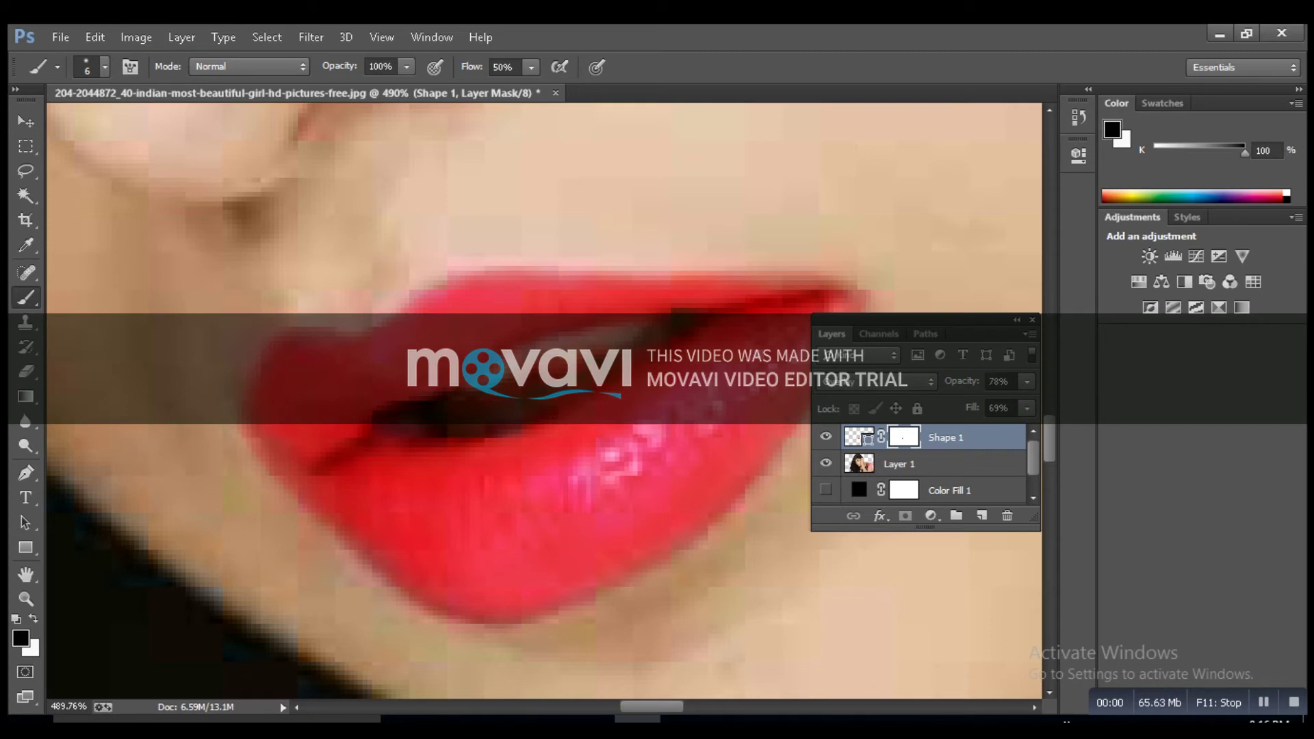
Step: Clear the remaining red tint between the lips on the mask with the black Brush at 9 px and 5 px
key("bracketright")
key("bracketright")
key("bracketright")
scroll(466, 401, "down", 1)
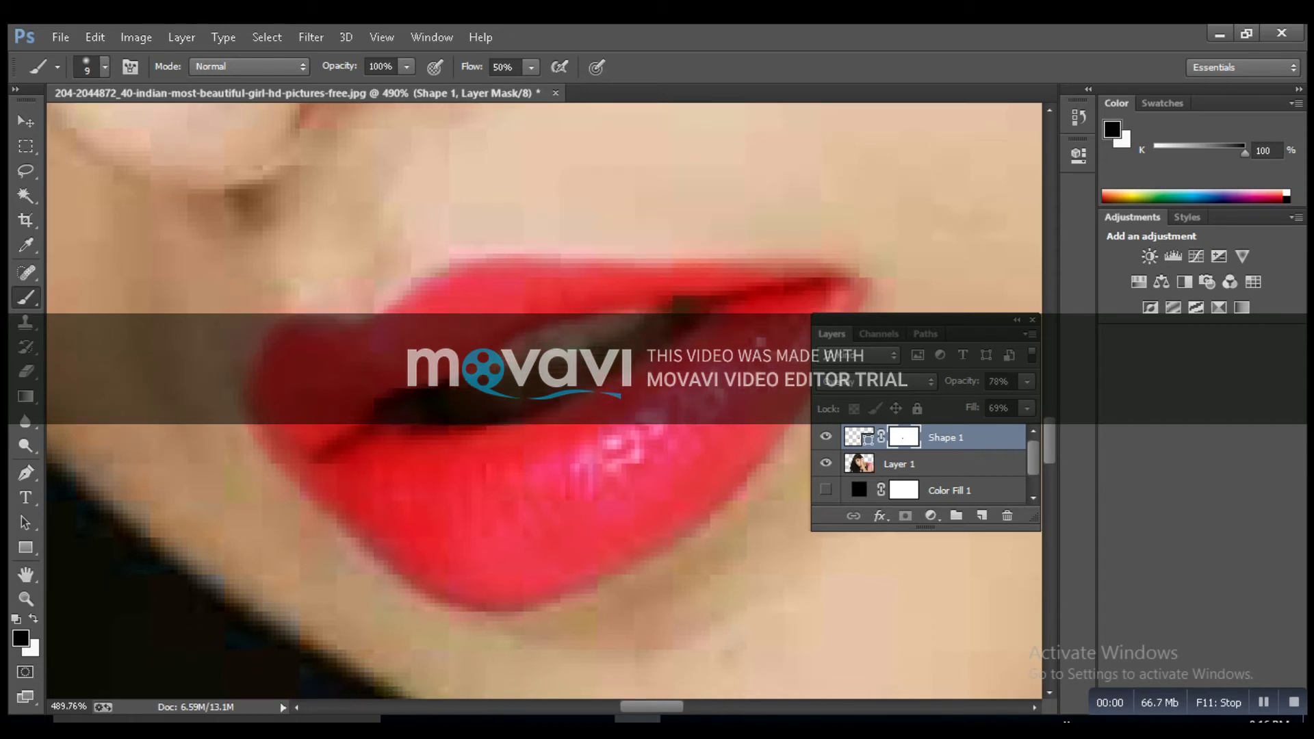
key("bracketleft")
key("bracketleft")
key("bracketleft")
key("bracketleft")
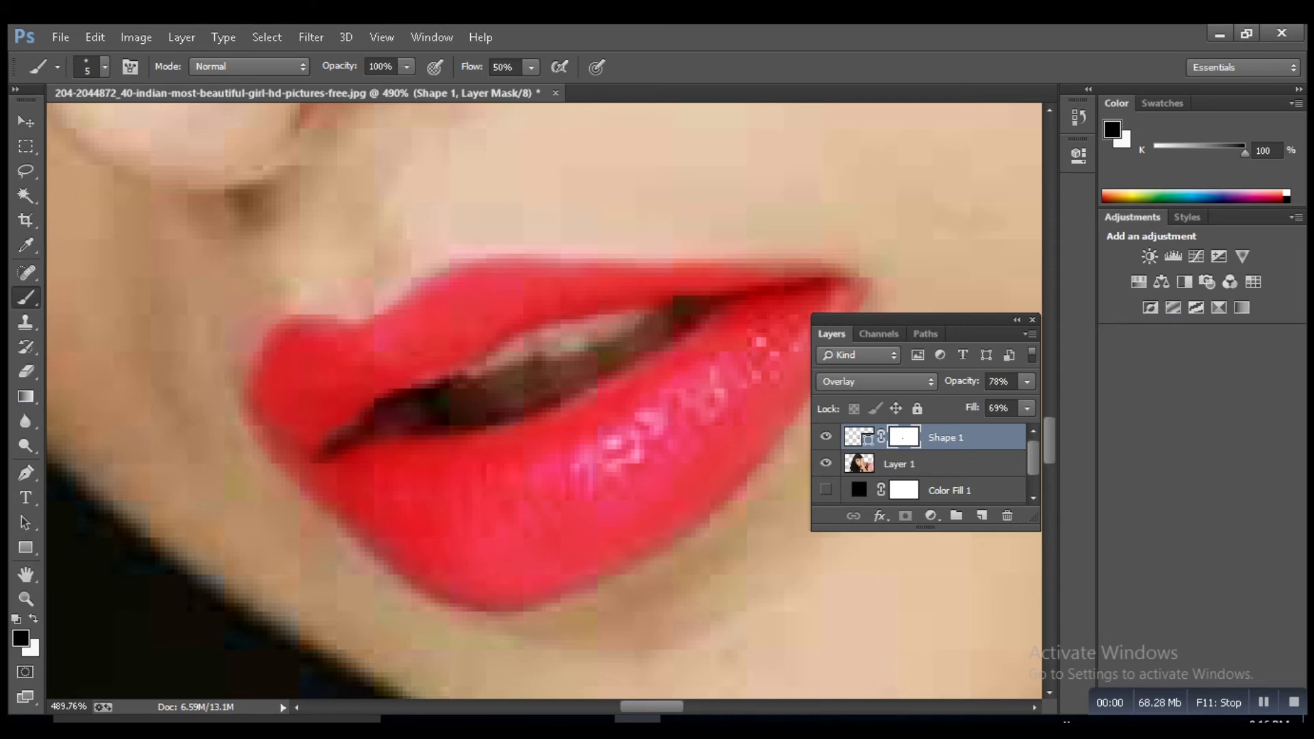
Step: Inspect the cleaned-up mouth from further out, toggling the lip layer's visibility to compare before and after
scroll(668, 400, "down", 10)
scroll(668, 401, "up", 3)
key("Up")
key("Down")
key("Up")
key("Down")
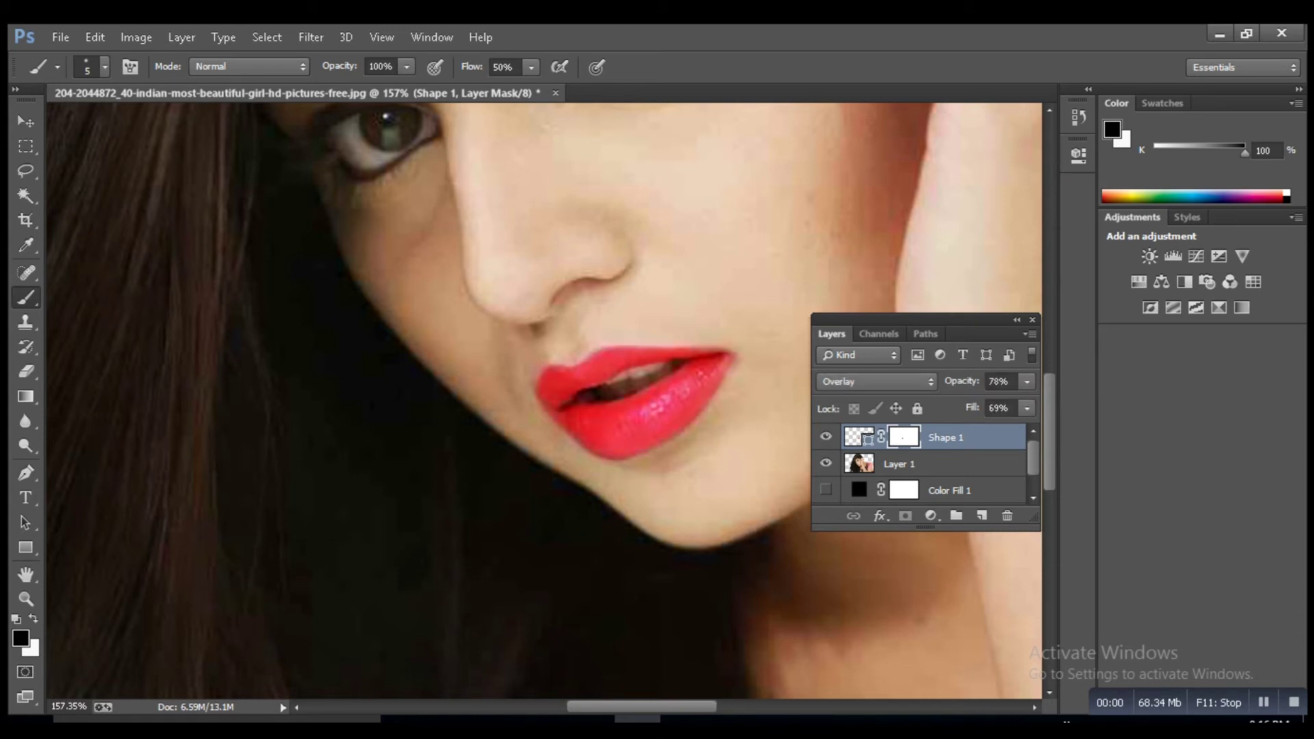
key("ctrl+comma")
left_click(826, 436)
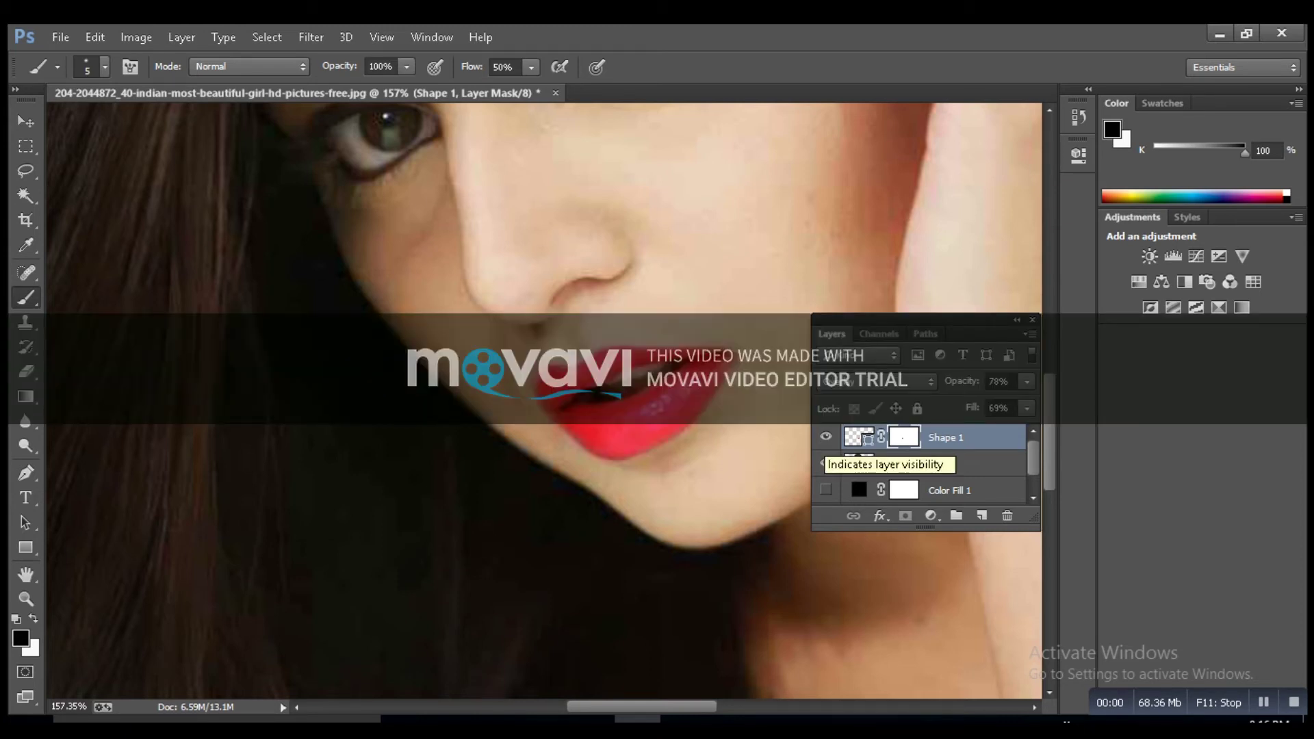
left_click(826, 436)
left_click(826, 436)
left_click(826, 436)
key("ctrl+comma")
Step: Switch the 5 px Brush to white and touch up the lip mask around the mouth opening
scroll(610, 438, "up", 6)
key("x")
key("alt")
scroll(513, 408, "right", 3)
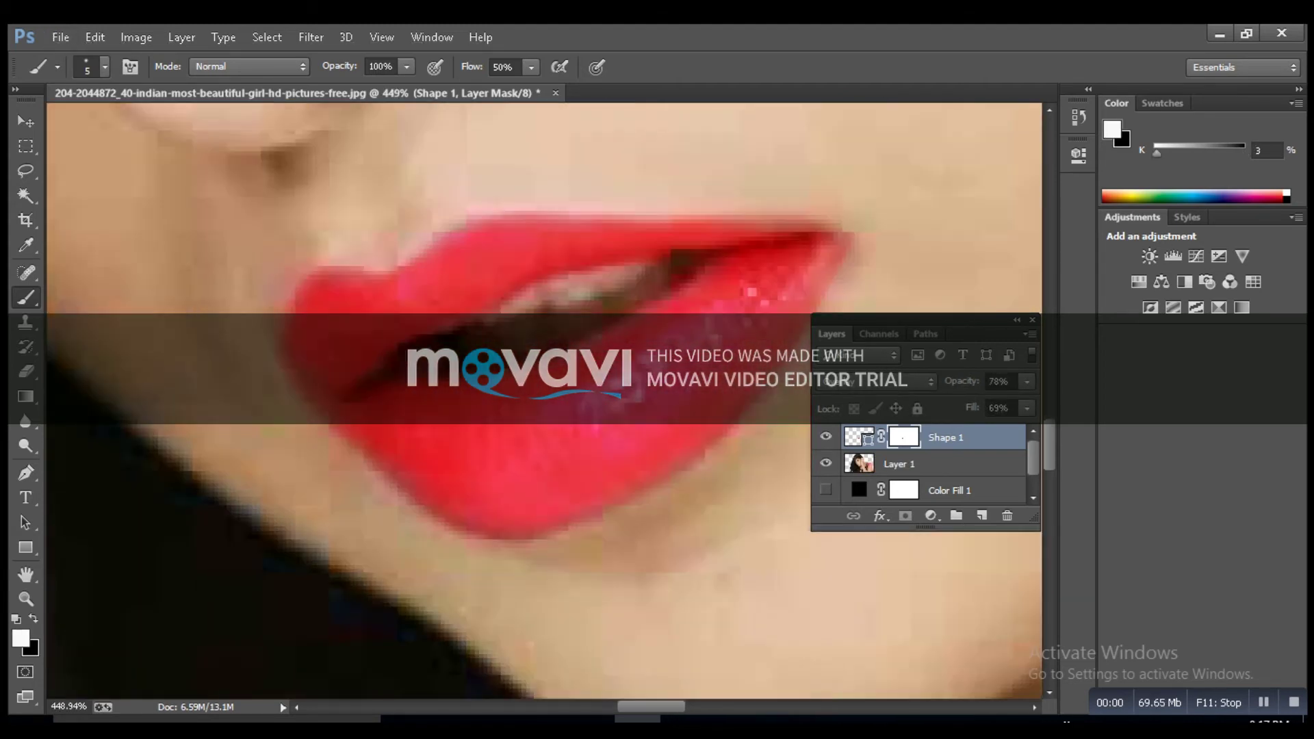
Step: Return to black as the painting colour and lower the Brush flow to 8% for soft mask corrections
key("x")
left_click(531, 66)
left_click_drag(531, 89, 490, 89)
scroll(616, 308, "up", 2)
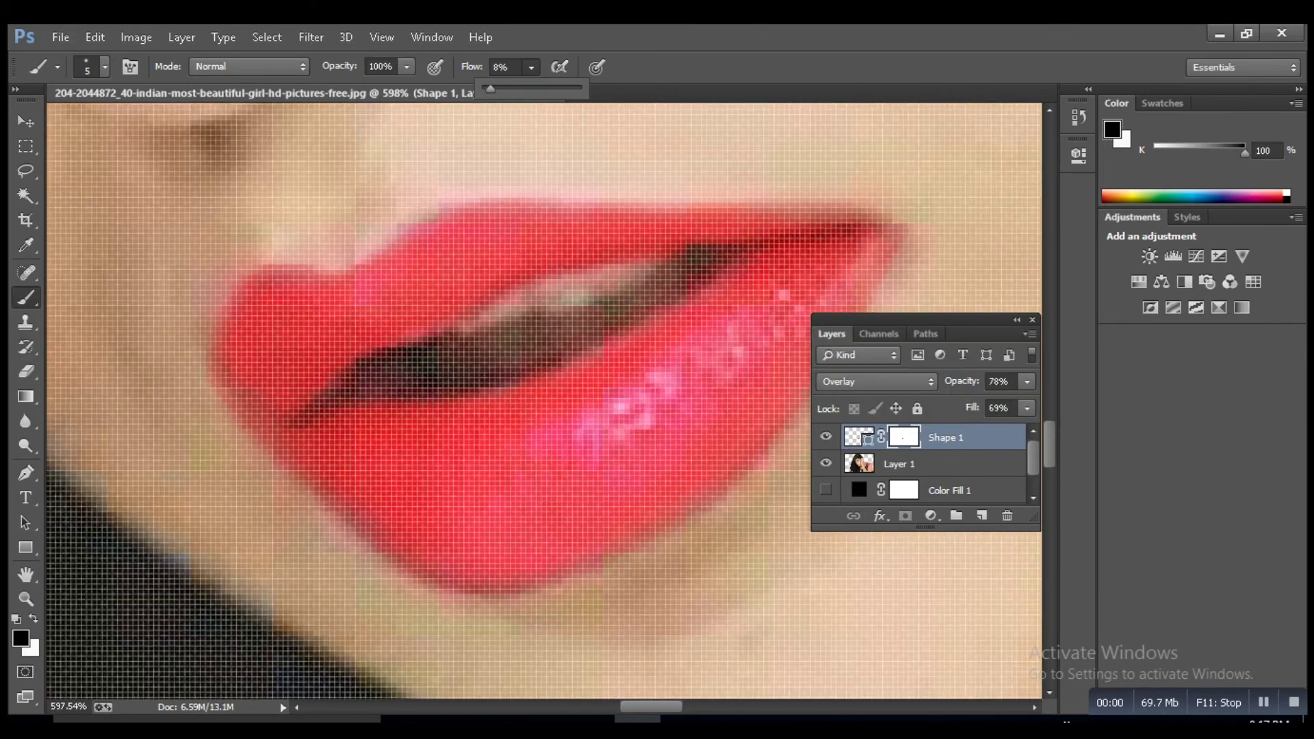
scroll(543, 401, "down", 2)
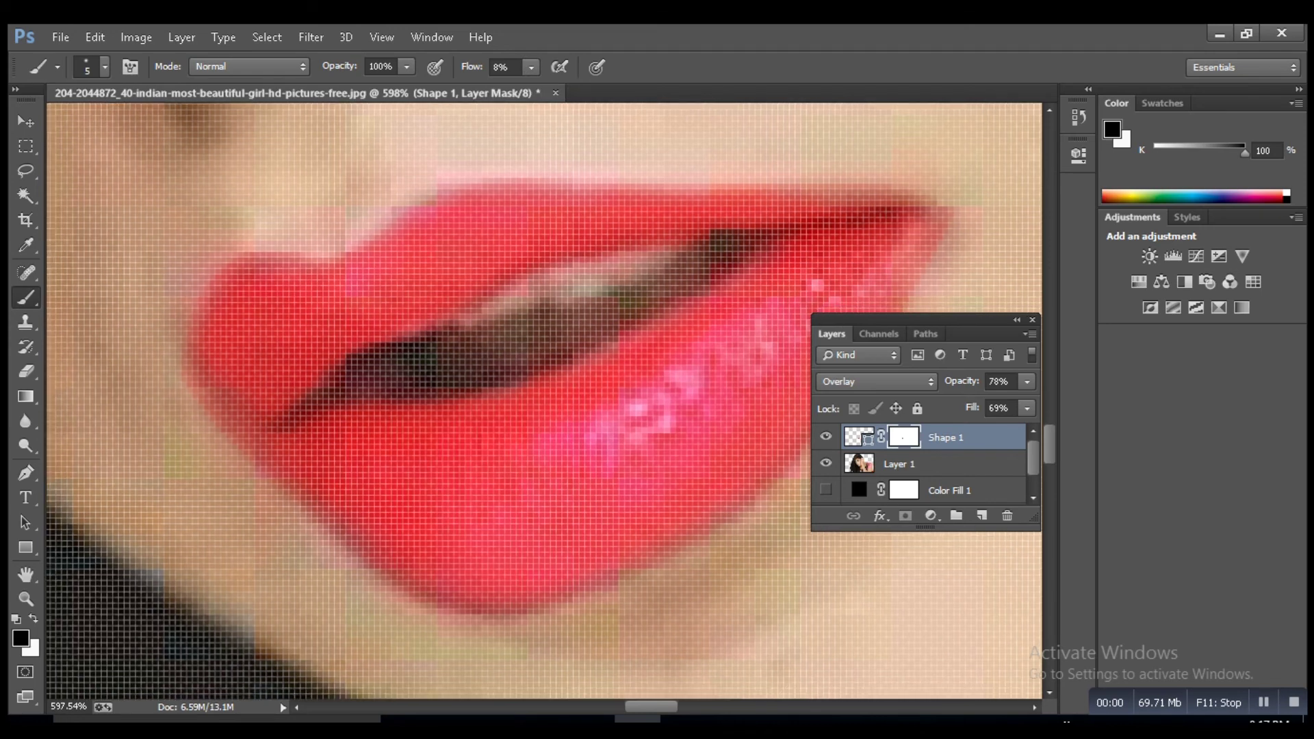
key("Escape")
Step: Enlarge the Brush to 9 px and refine the lip mask, alternating between black and white
key("bracketright")
key("bracketright")
key("bracketright")
key("bracketright")
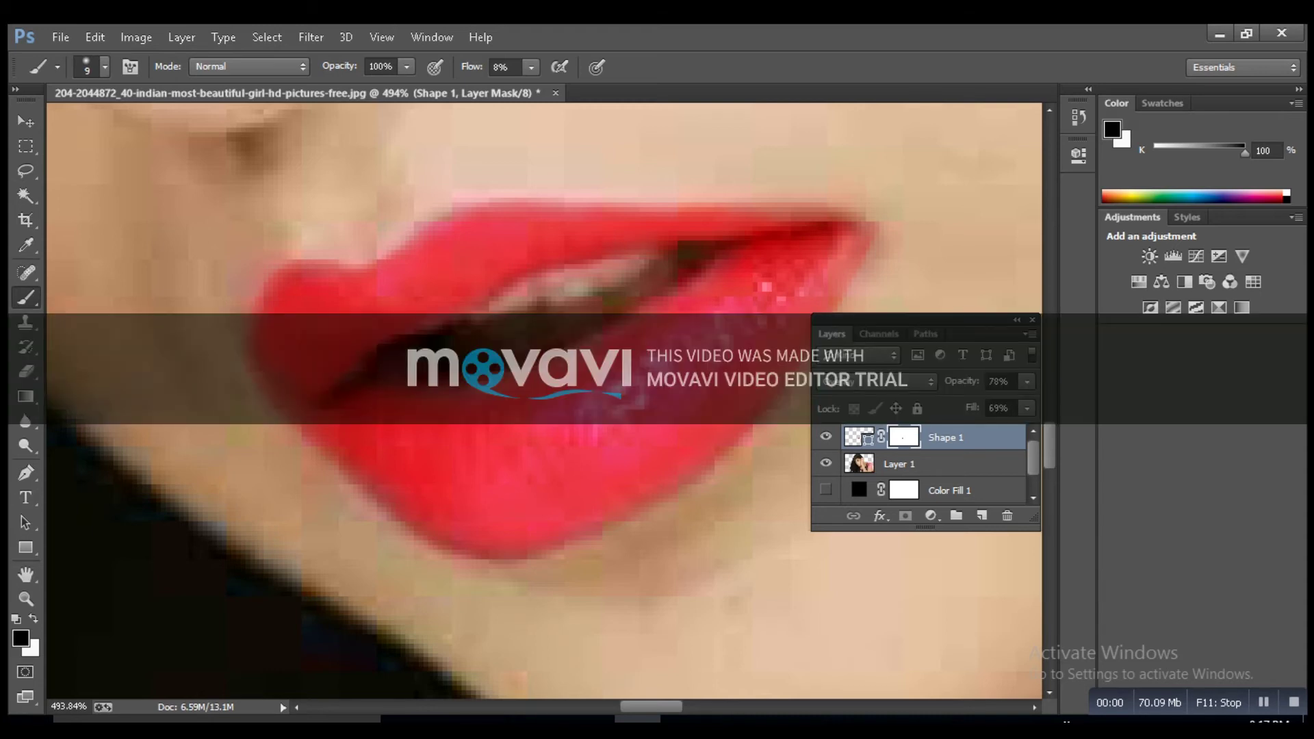
key("x")
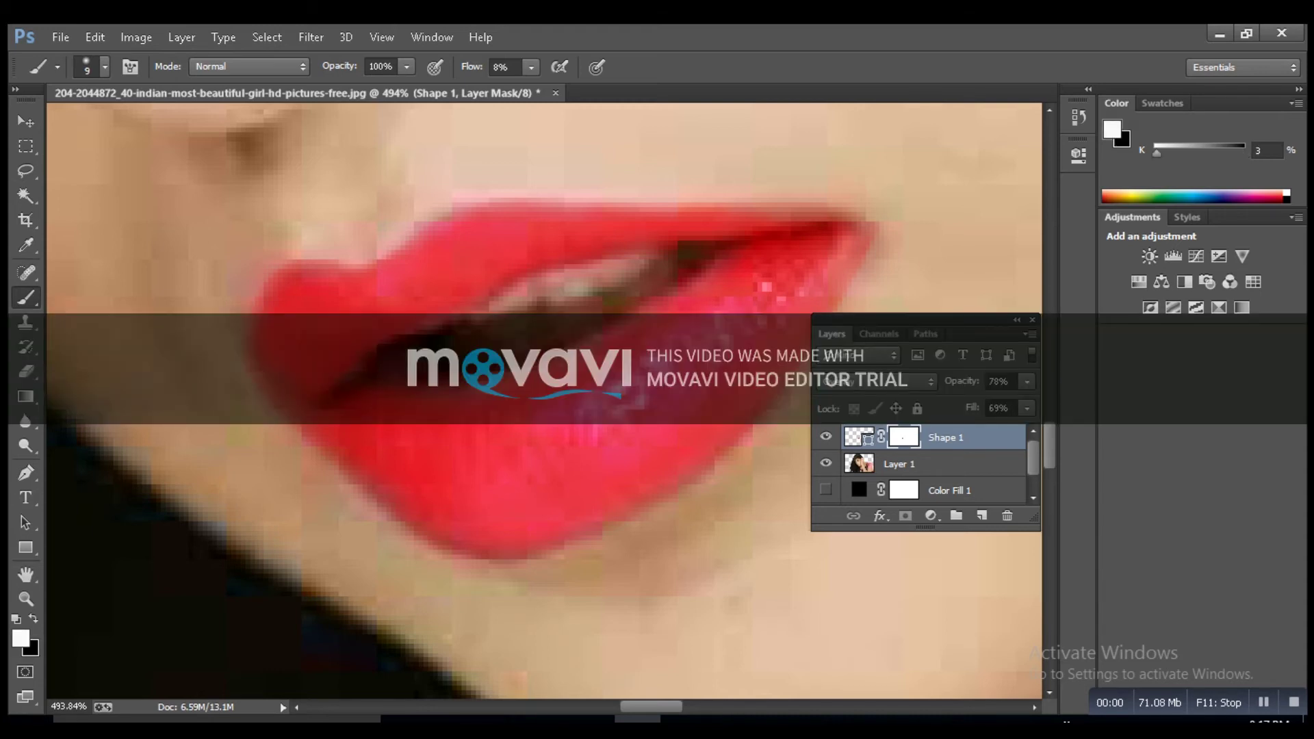
key("x")
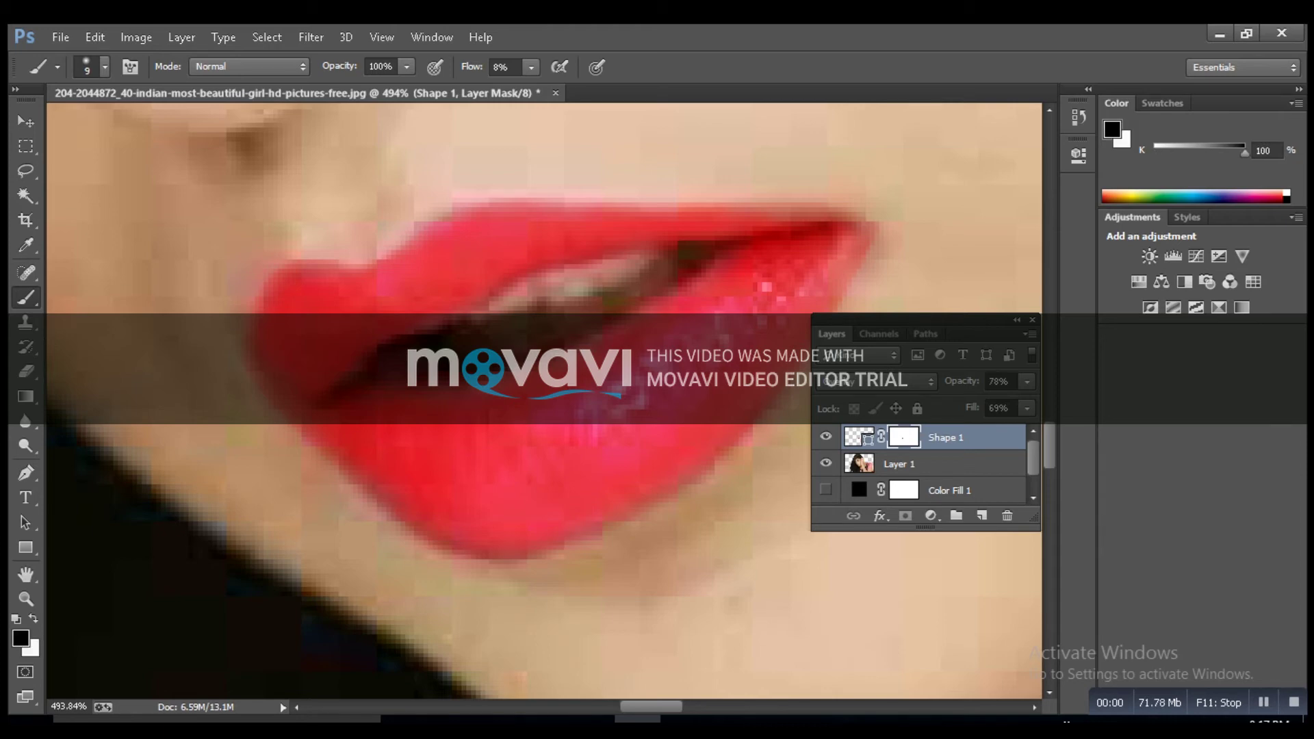
key("x")
Step: Try shifting only the Magentas range of the portrait layer with Hue/Saturation
scroll(541, 383, "down", 10)
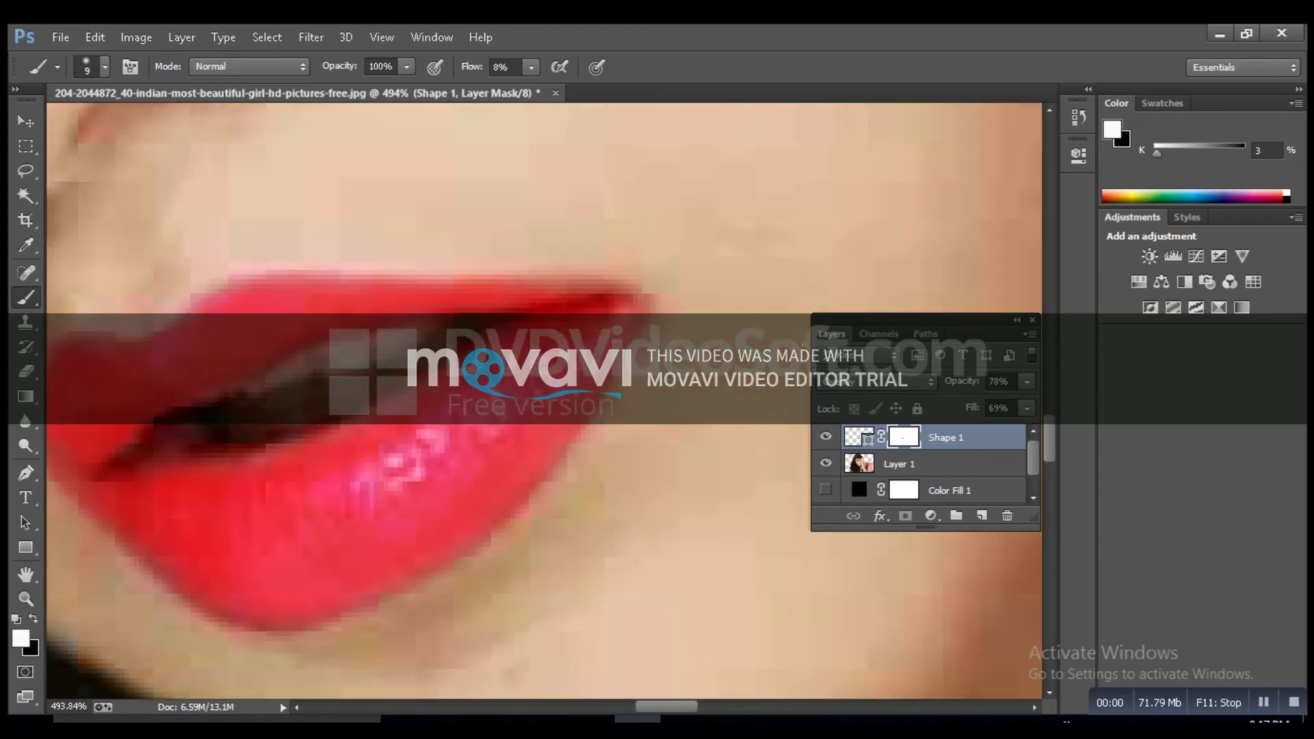
scroll(544, 401, "down", 2)
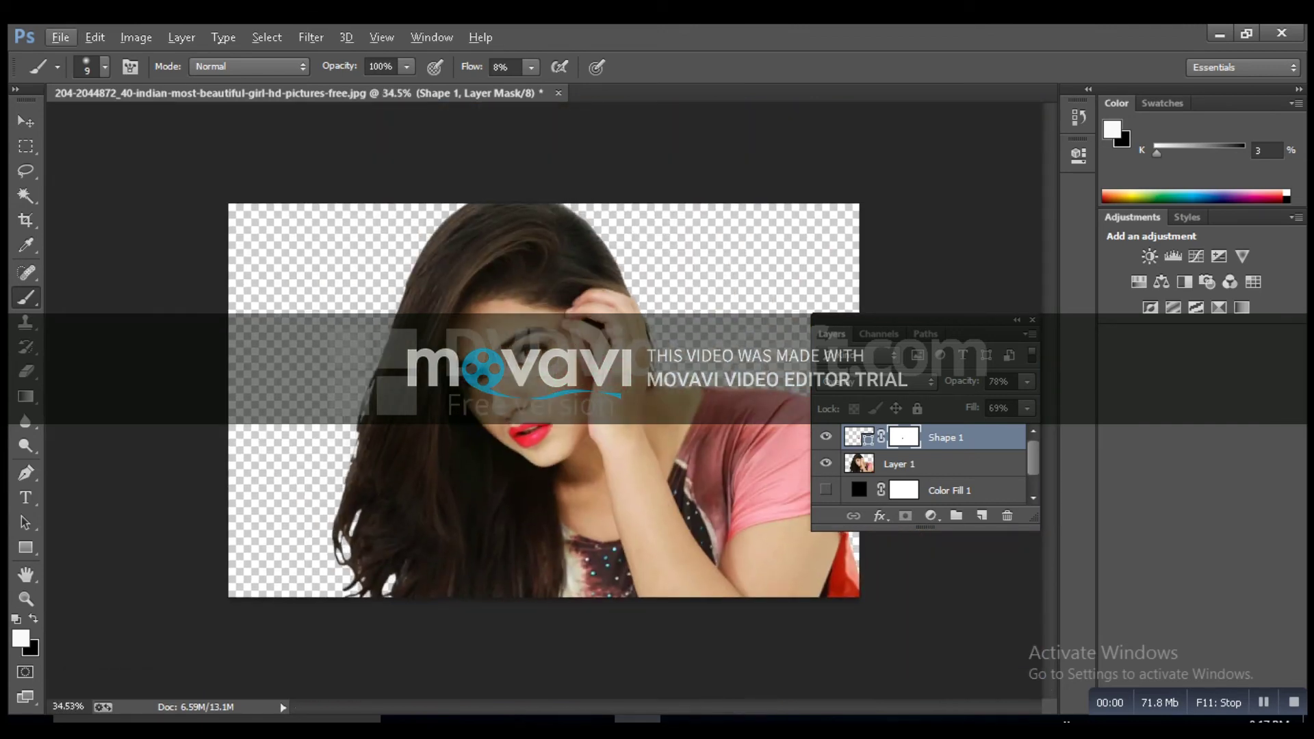
scroll(544, 400, "up", 1)
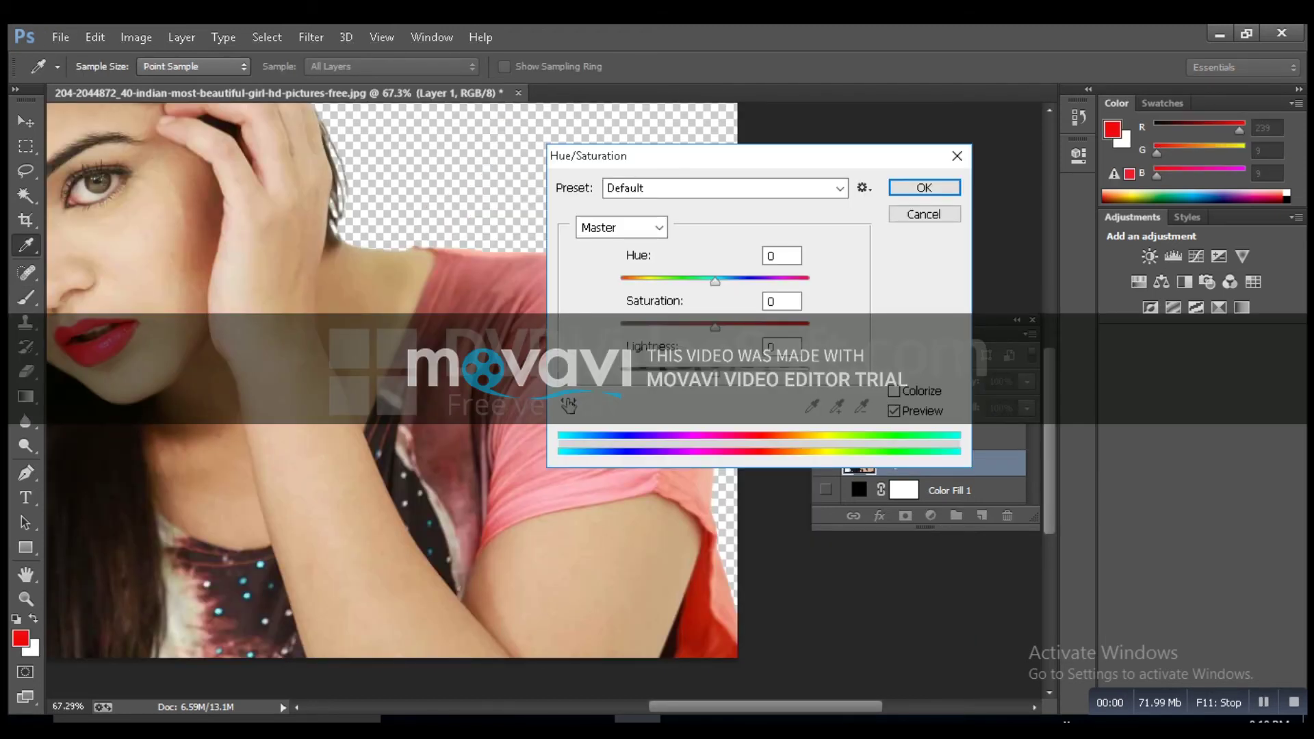
left_click(621, 227)
left_click(602, 340)
key("Tab")
key("Up")
key("Up")
key("Up")
key("Up")
key("Up")
key("Up")
key("Up")
key("Up")
key("Up")
key("Up")
key("Down")
key("Down")
key("Down")
key("Down")
key("Down")
key("Down")
key("Down")
key("Down")
key("Down")
key("Down")
Step: Try boosting the portrait's Reds saturation to +44 with the on-image adjustment in Hue/Saturation
key("shift+Tab")
key("alt+Down")
key("Up")
key("Up")
key("Up")
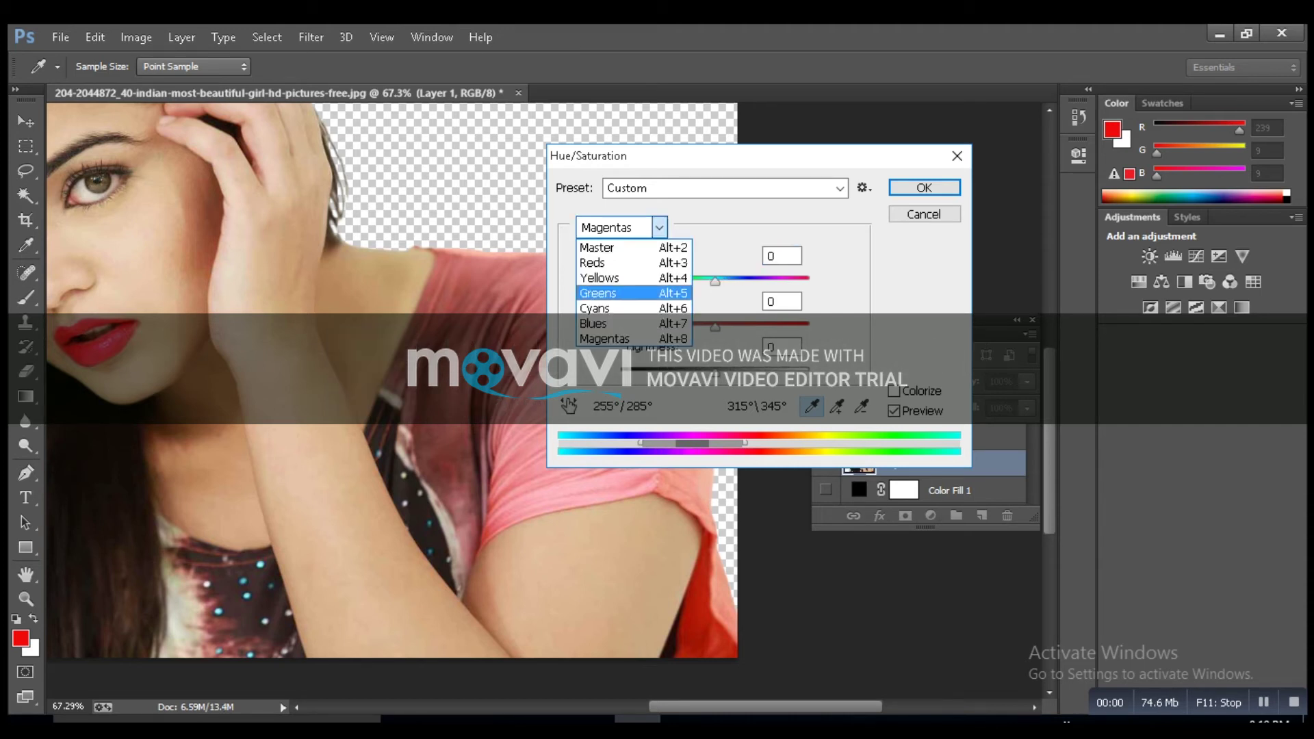
key("Down")
key("Return")
left_click(568, 406)
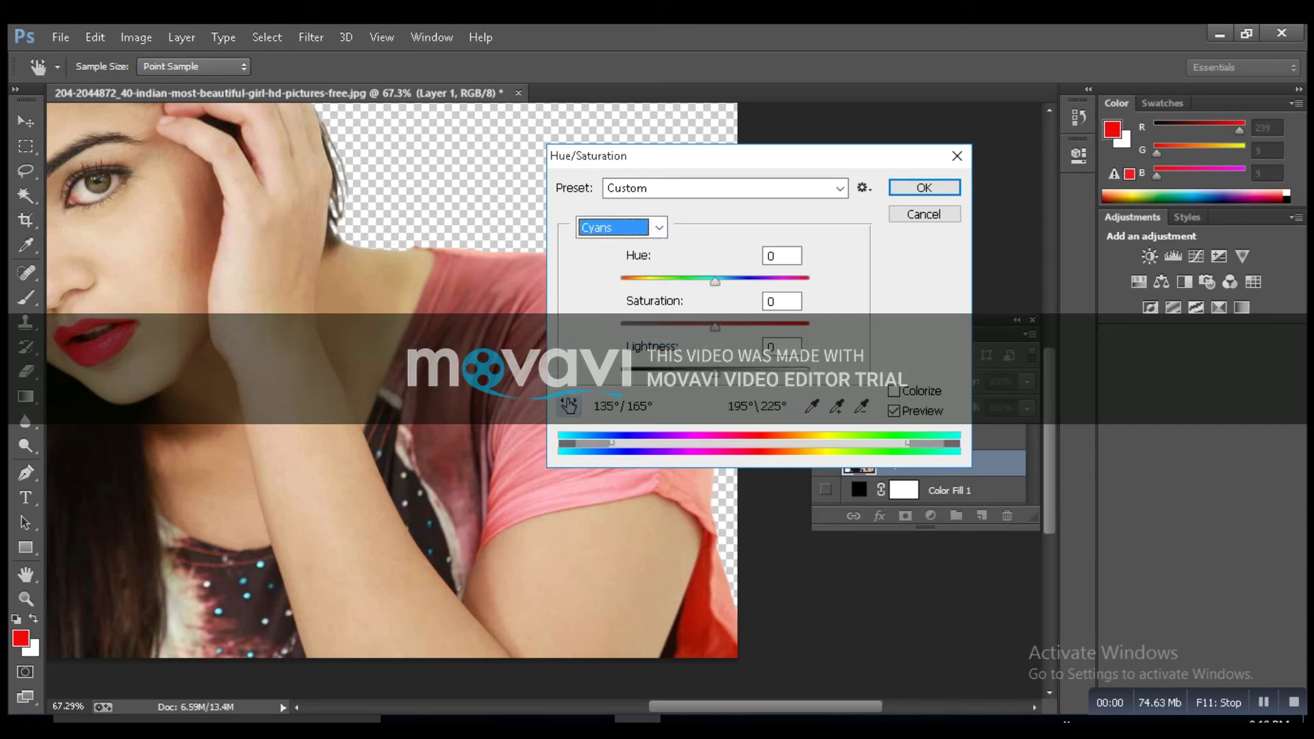
left_click_drag(411, 329, 459, 329)
key("Up")
key("Up")
key("Up")
key("Up")
key("Up")
key("Up")
key("Up")
key("Up")
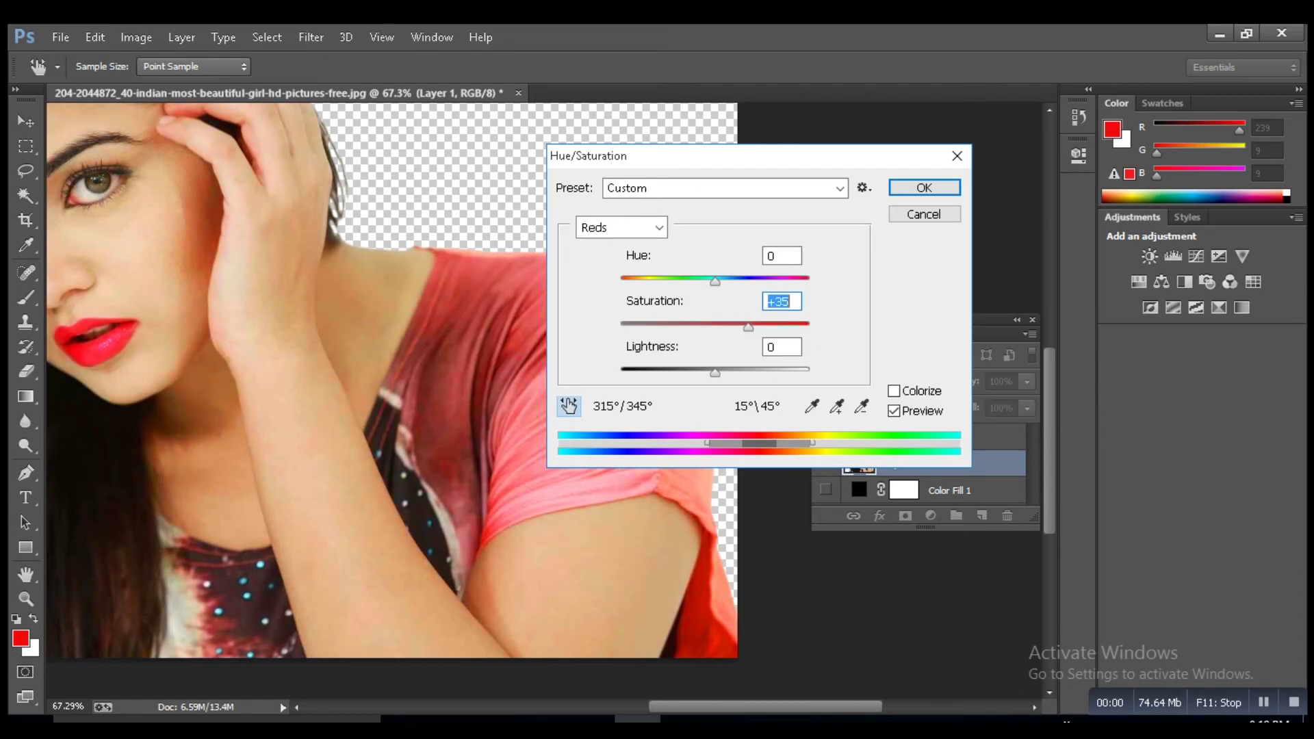
key("alt+h")
scroll(429, 392, "left", 3)
scroll(429, 392, "up", 1)
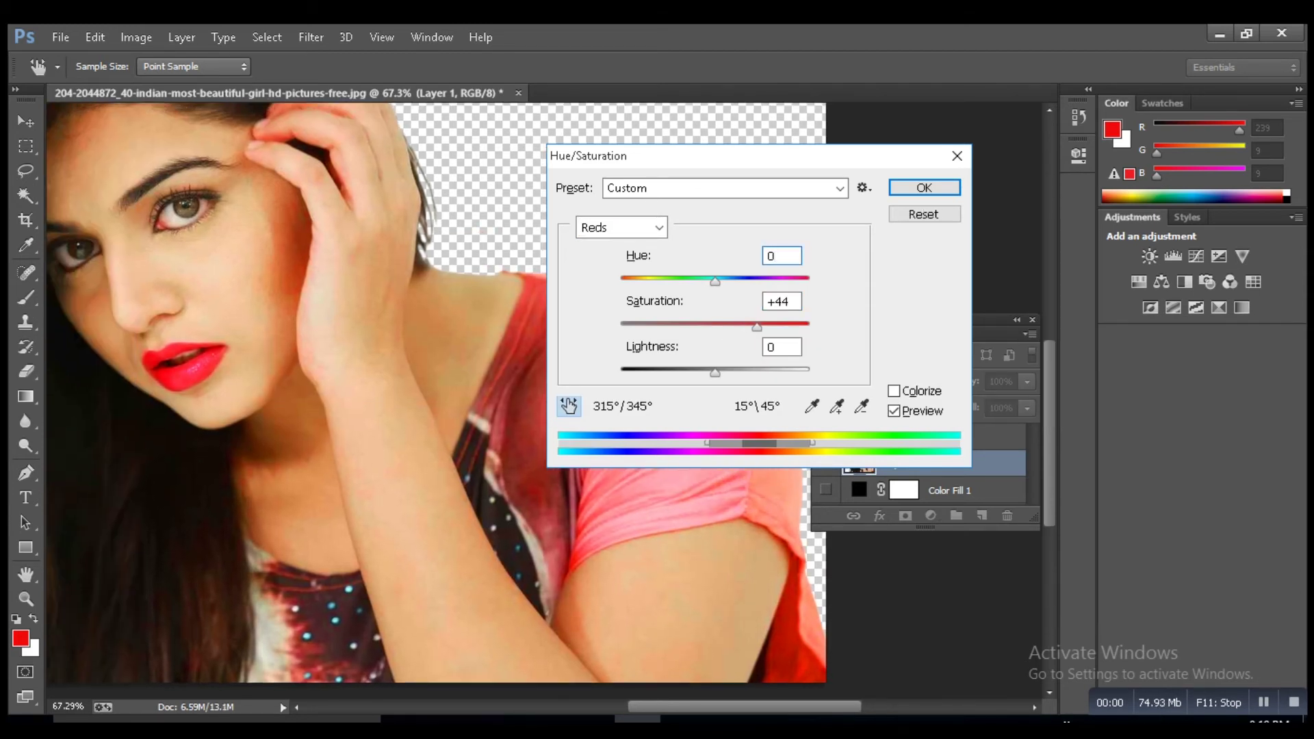
Step: Reset the Reds saturation to 0 and choose the Reds range again
key("Tab")
type("0")
key("alt+Down")
key("Return")
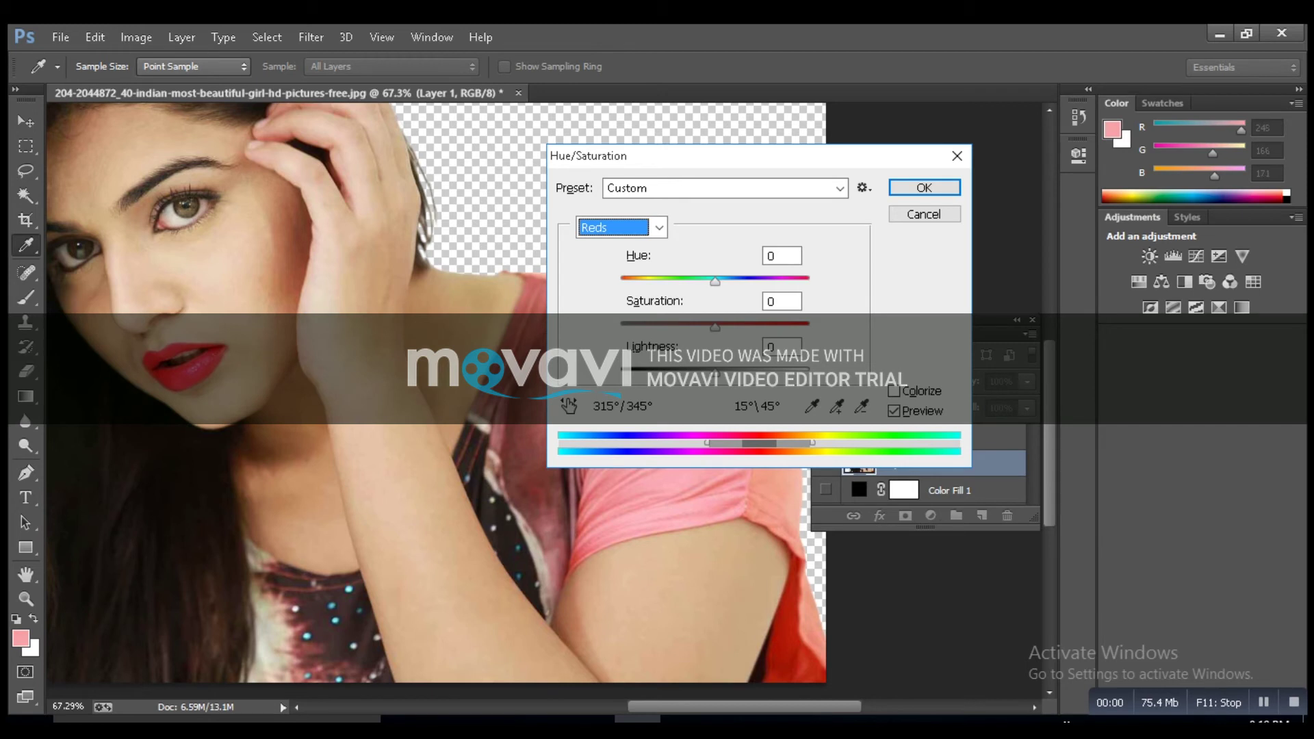
Step: Boost the Reds saturation to about +40 with the on-image adjustment on the pink sleeve and apply it
left_click(568, 406)
left_click_drag(685, 547, 705, 548)
key("Up")
key("Up")
key("Up")
key("Up")
key("Up")
key("Up")
key("Up")
key("Up")
key("Up")
key("Up")
key("Up")
key("Up")
key("Up")
key("Up")
key("Up")
key("Up")
key("Up")
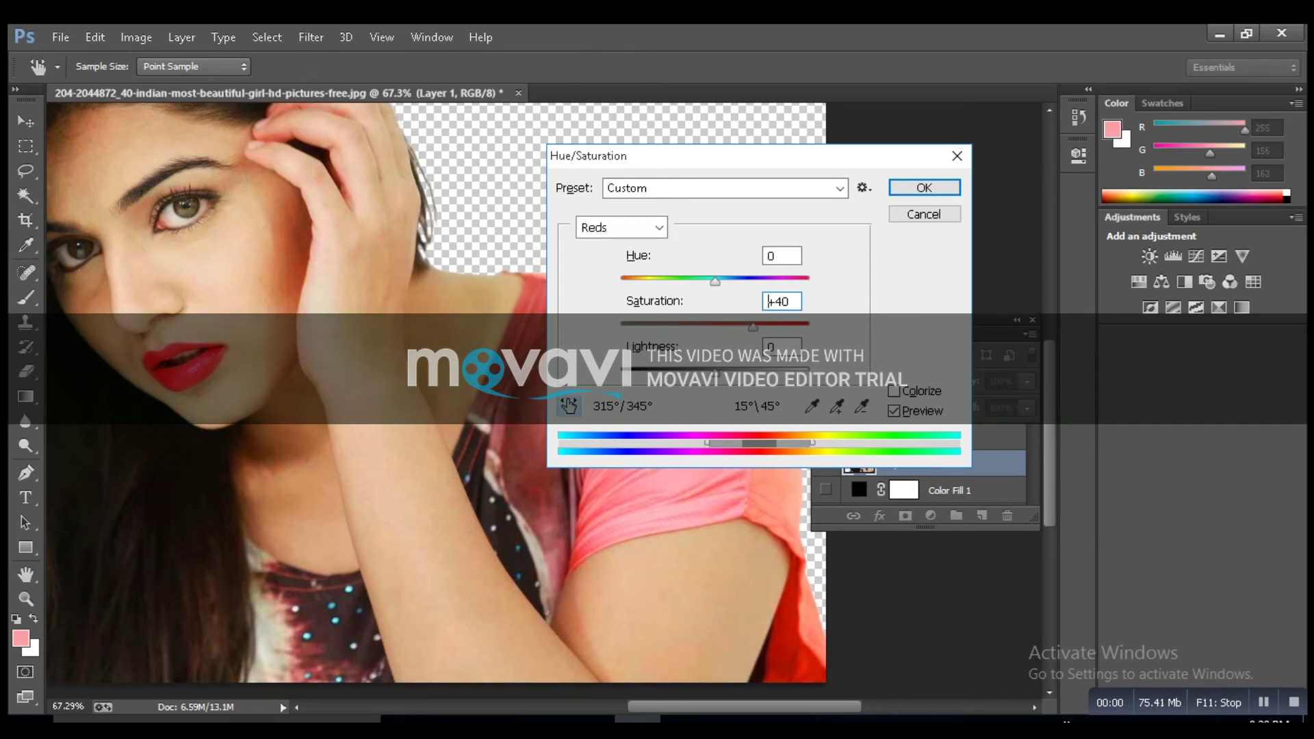
key("Down")
key("Down")
key("Down")
key("Down")
key("Down")
key("Down")
key("Down")
key("Down")
key("Down")
key("Down")
key("Down")
key("Down")
key("Down")
key("Down")
key("Down")
key("Down")
key("Down")
key("Down")
key("Down")
key("Down")
key("Return")
key("b")
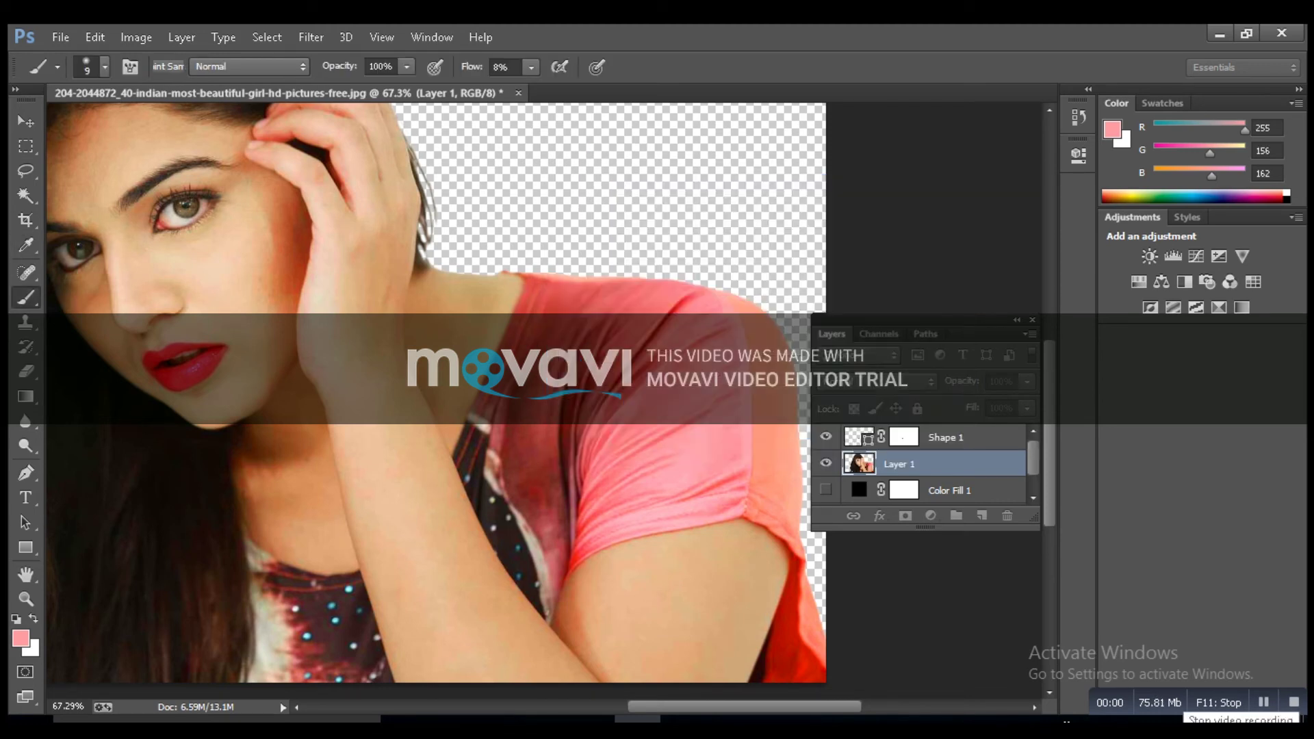
Step: Add a layer mask to Layer 1 and prepare a 181 px Brush with black as the painting colour
scroll(544, 400, "down", 2)
scroll(544, 401, "up", 3)
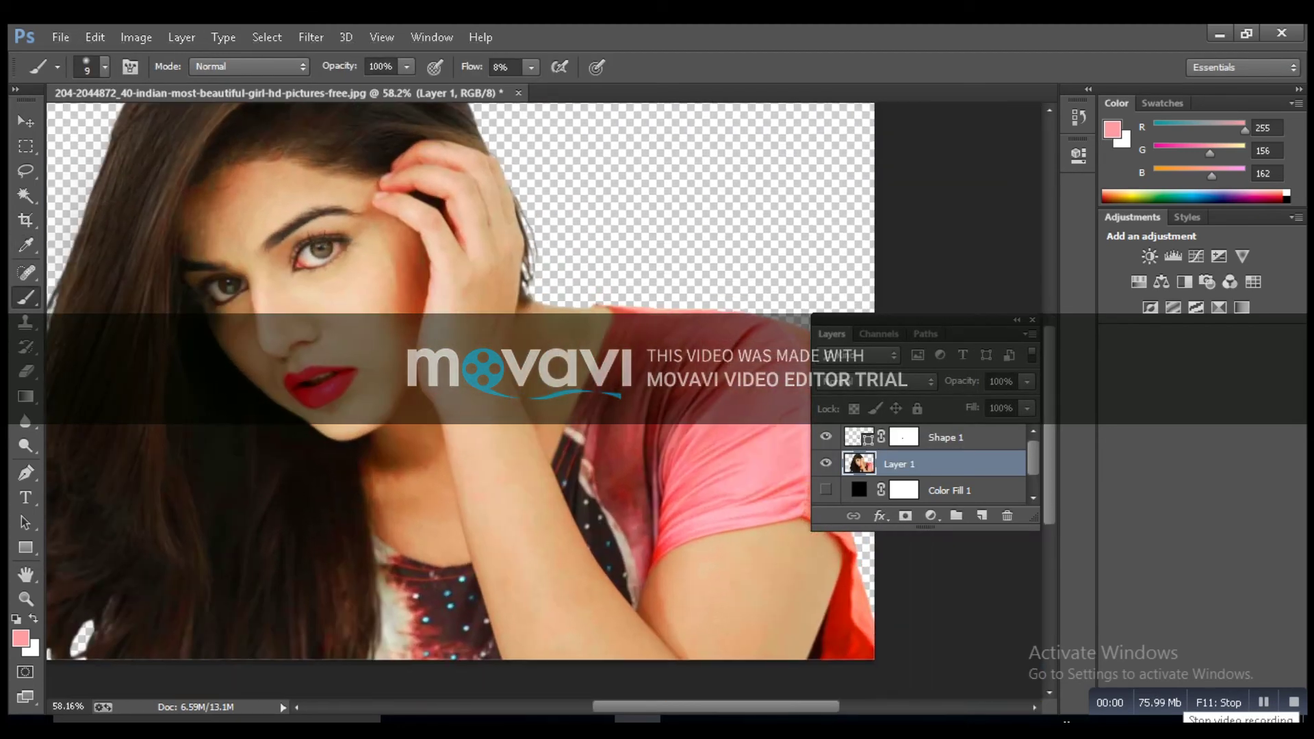
left_click(905, 515)
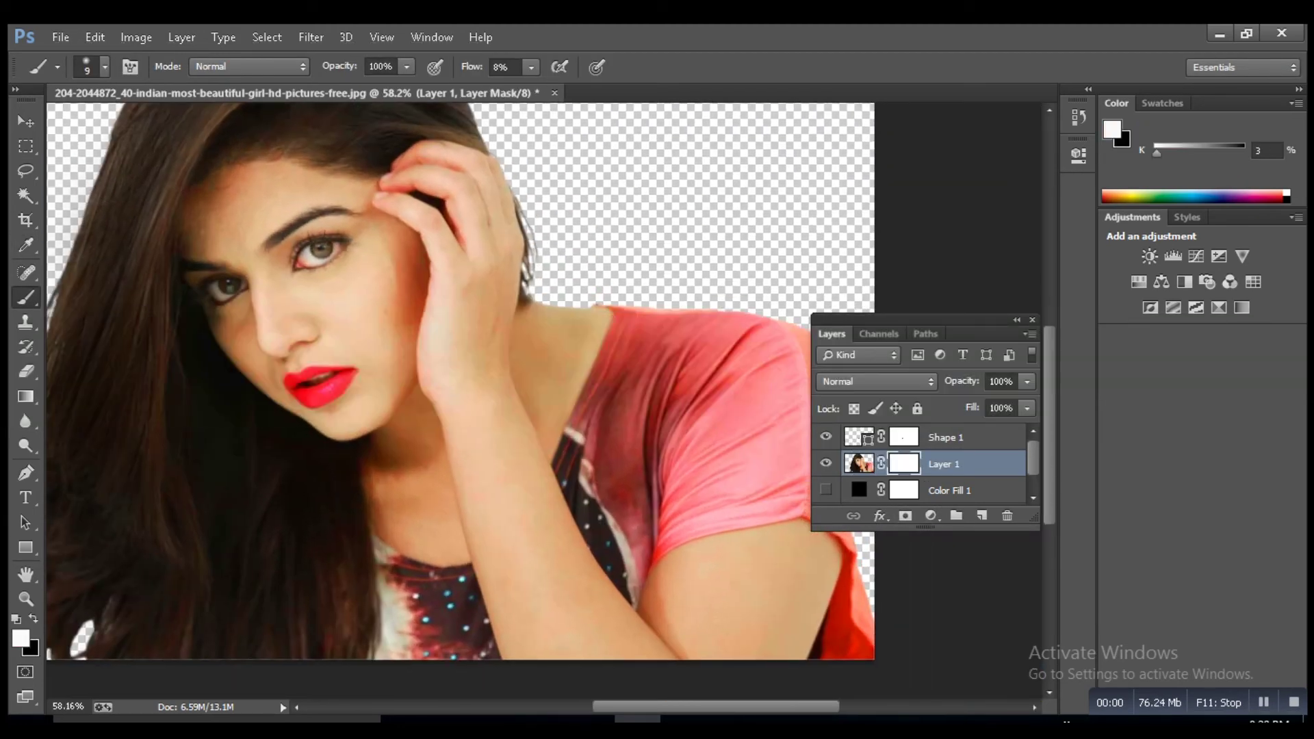
key("ctrl+z")
key("ctrl+z")
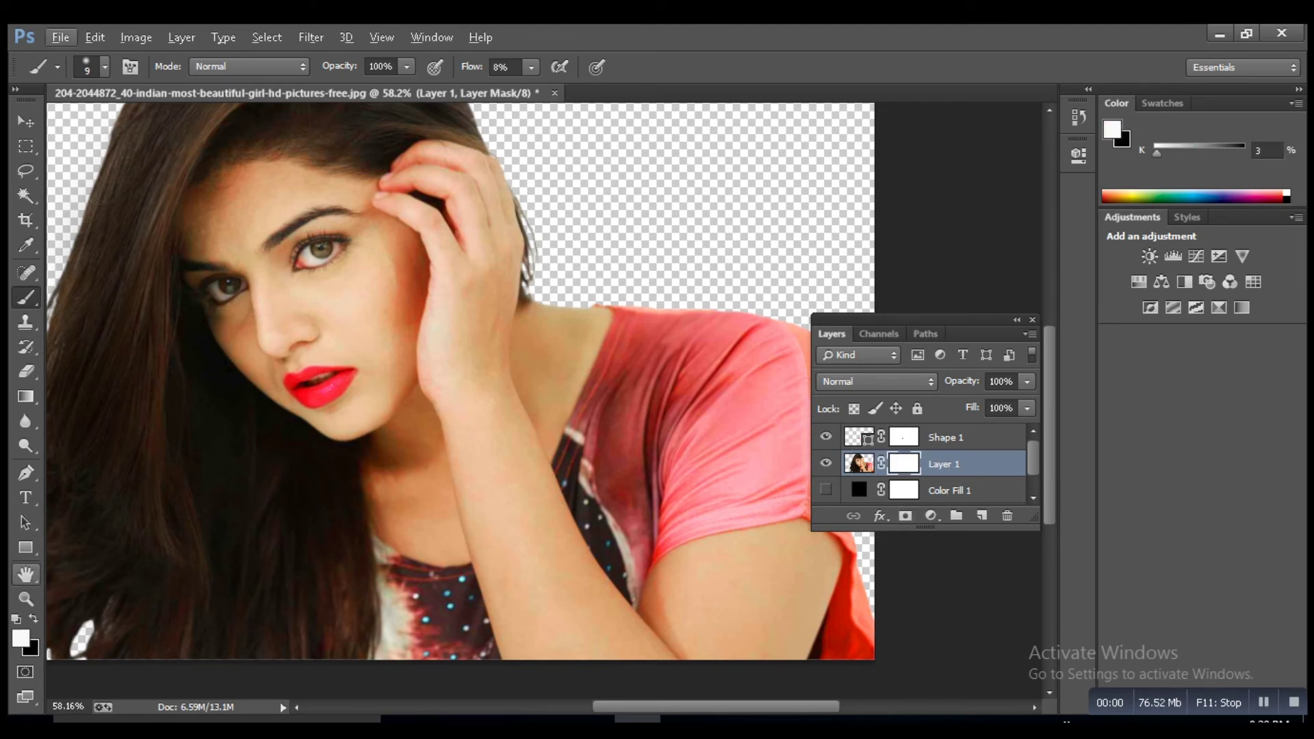
left_click_drag(235, 249, 234, 249)
key("x")
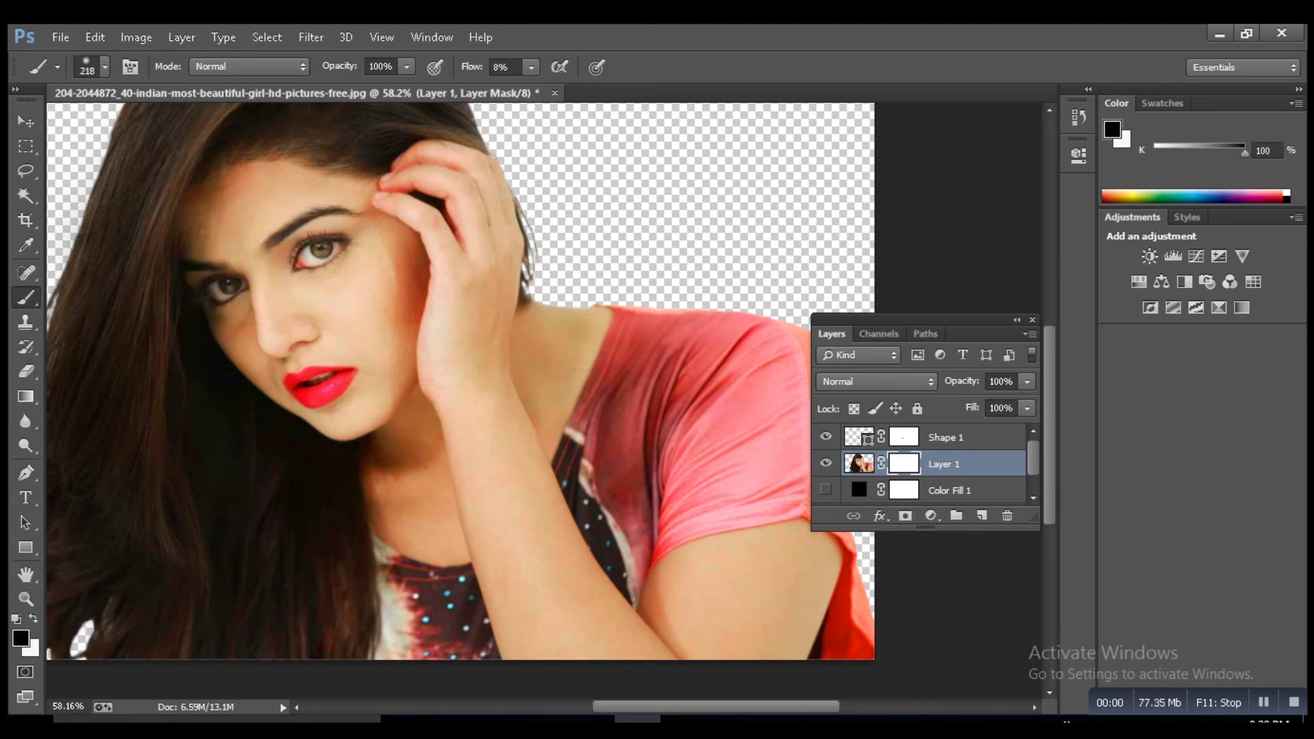
left_click_drag(493, 322, 484, 323)
scroll(484, 322, "down", 2)
scroll(484, 323, "up", 2)
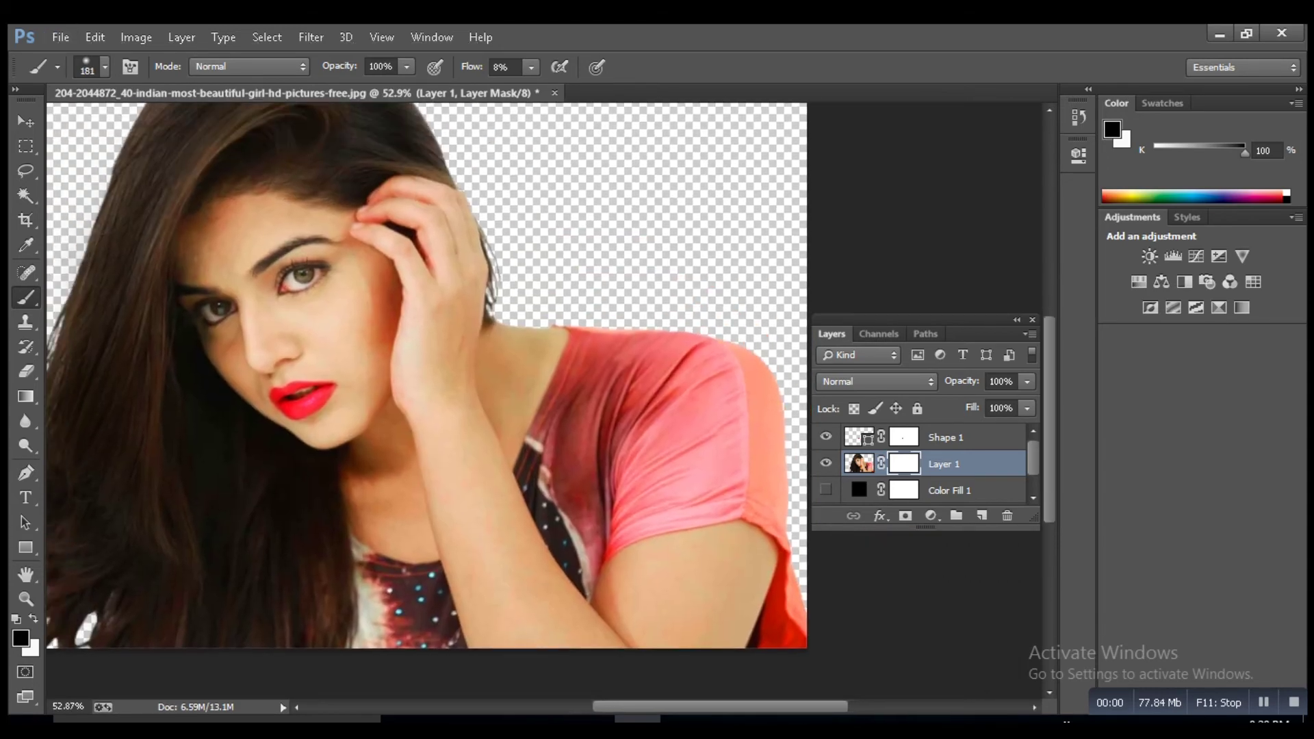
Step: Undo the layer mask and the Reds saturation adjustment on Layer 1
key("ctrl+z")
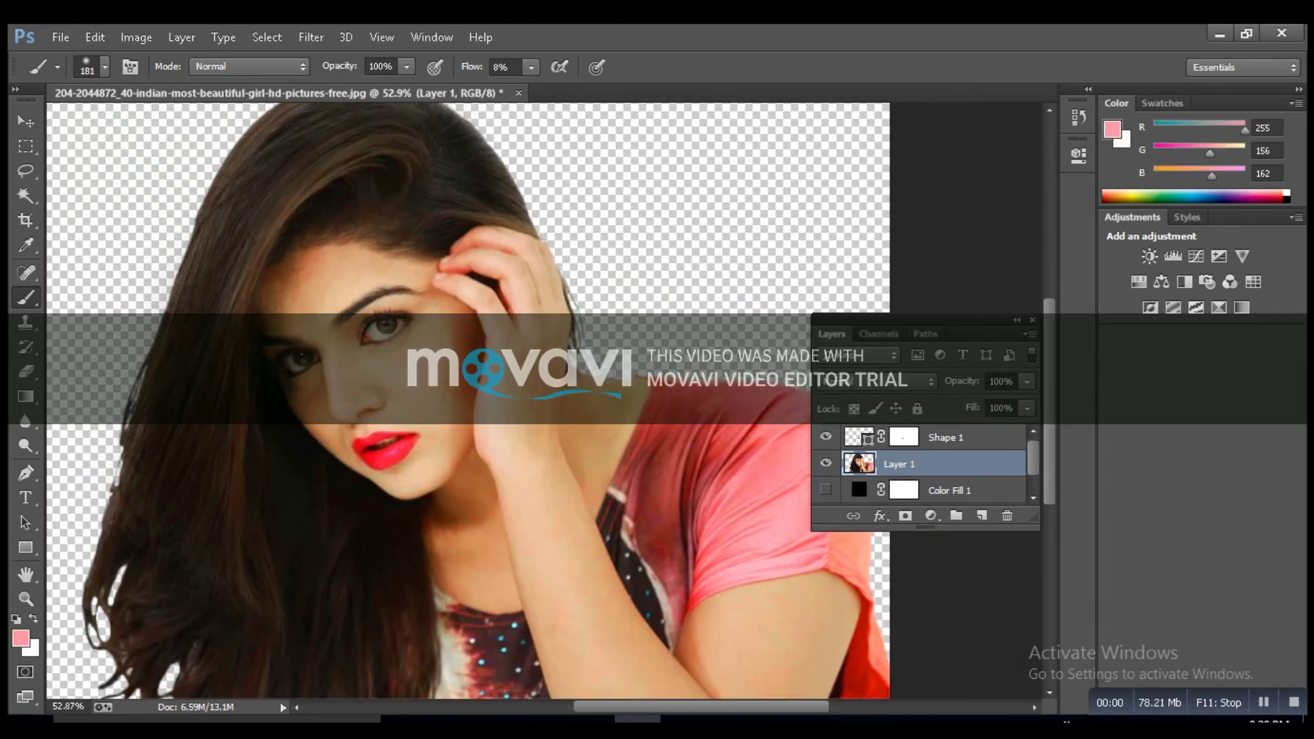
key("alt+bracketright")
key("alt+bracketleft")
key("alt+bracketright")
key("alt+bracketleft")
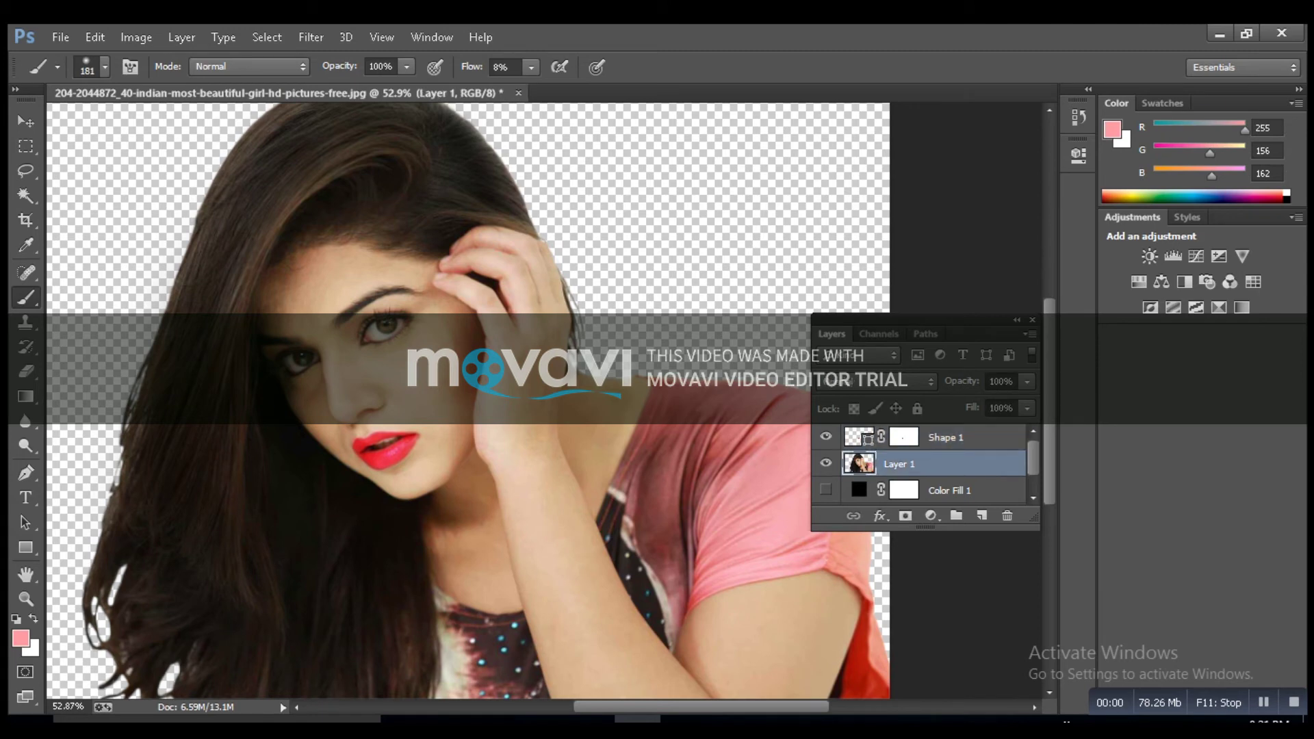
Step: Duplicate Layer 1 and make the copy the only selected layer
key("ctrl+j")
key("alt+bracketright")
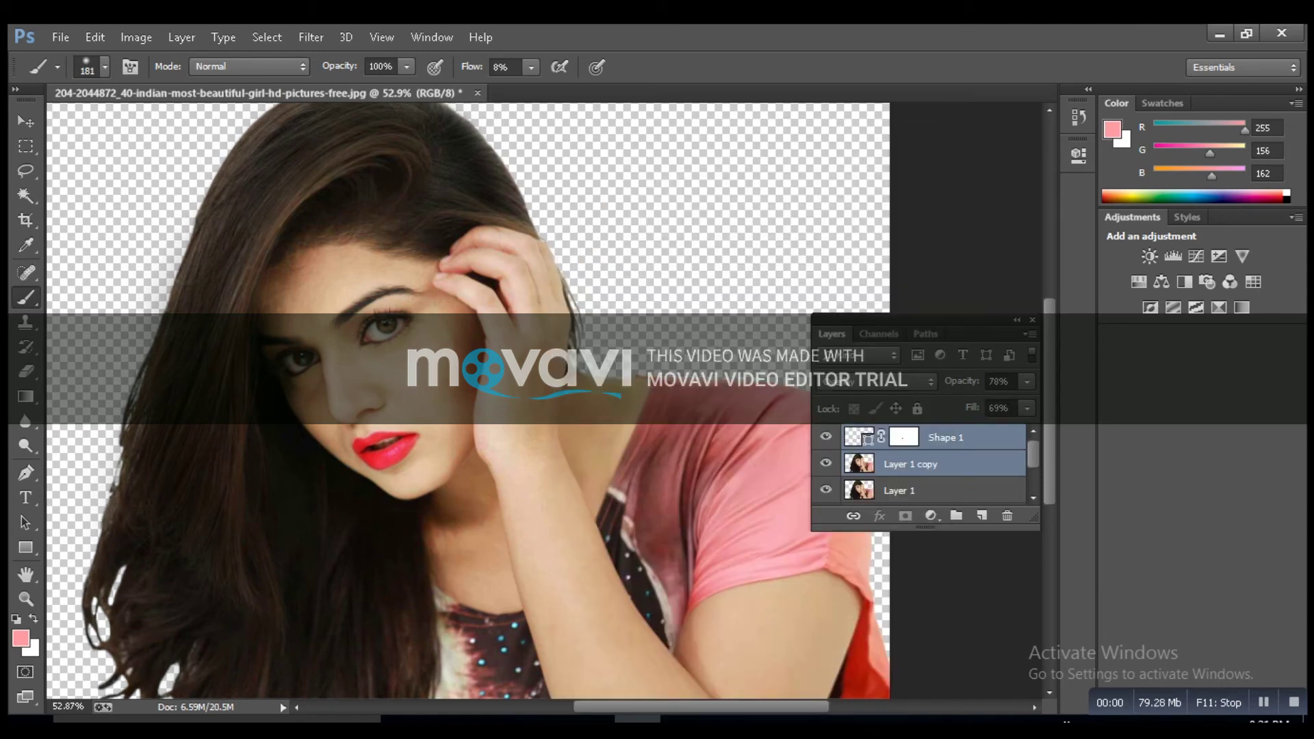
key("alt+bracketleft")
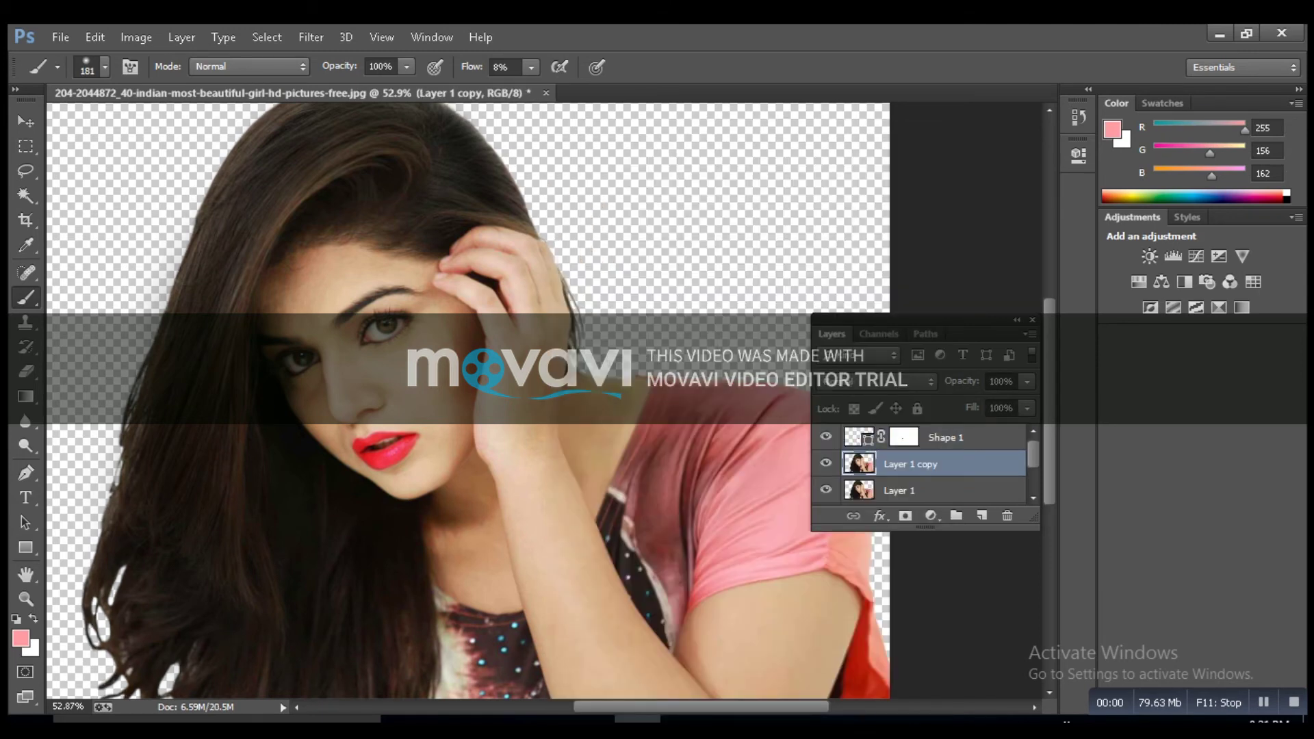
Step: Raise the Reds saturation of the Layer 1 copy to +32 with Hue/Saturation
left_click(137, 37)
mouse_move(164, 82)
left_click(383, 181)
left_click(641, 228)
left_click(616, 270)
left_click(782, 301)
key("shift+Up")
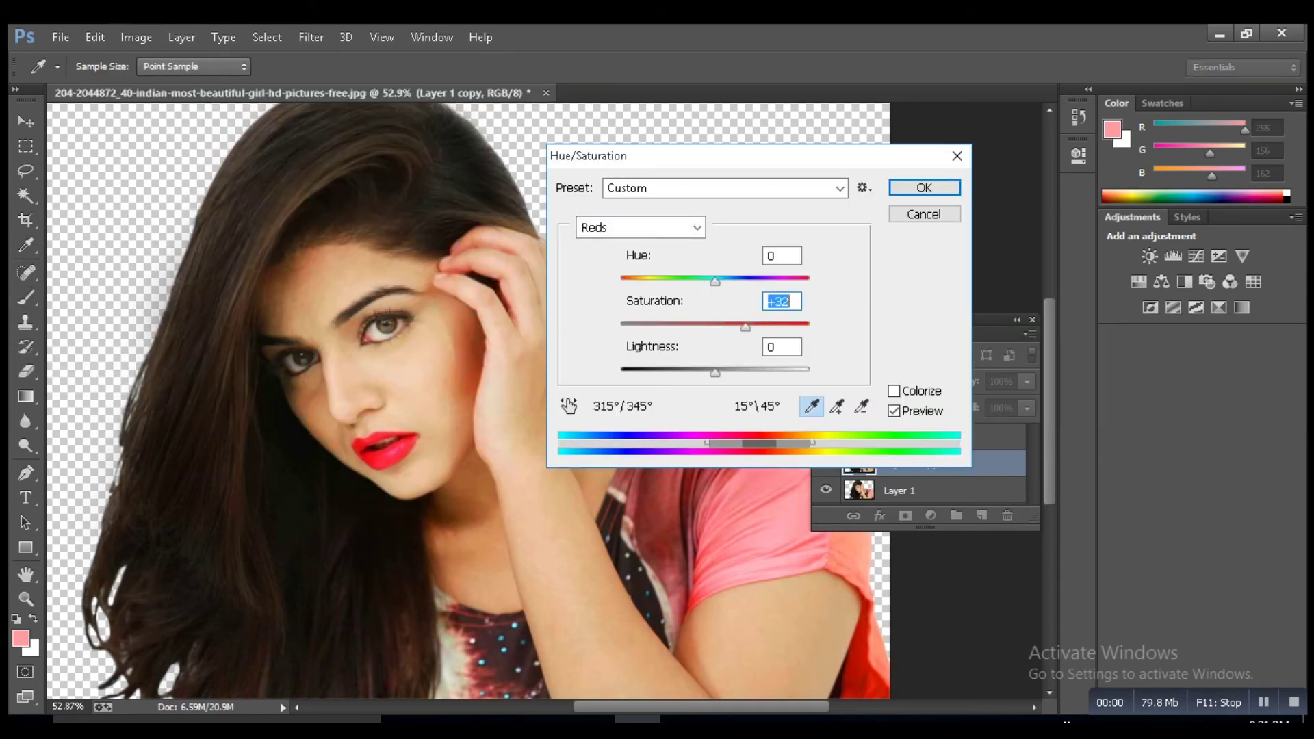
key("Return")
key("b")
Step: Add a layer mask to the Layer 1 copy and set a black Brush to 151 px
scroll(472, 380, "down", 3)
scroll(473, 379, "up", 3)
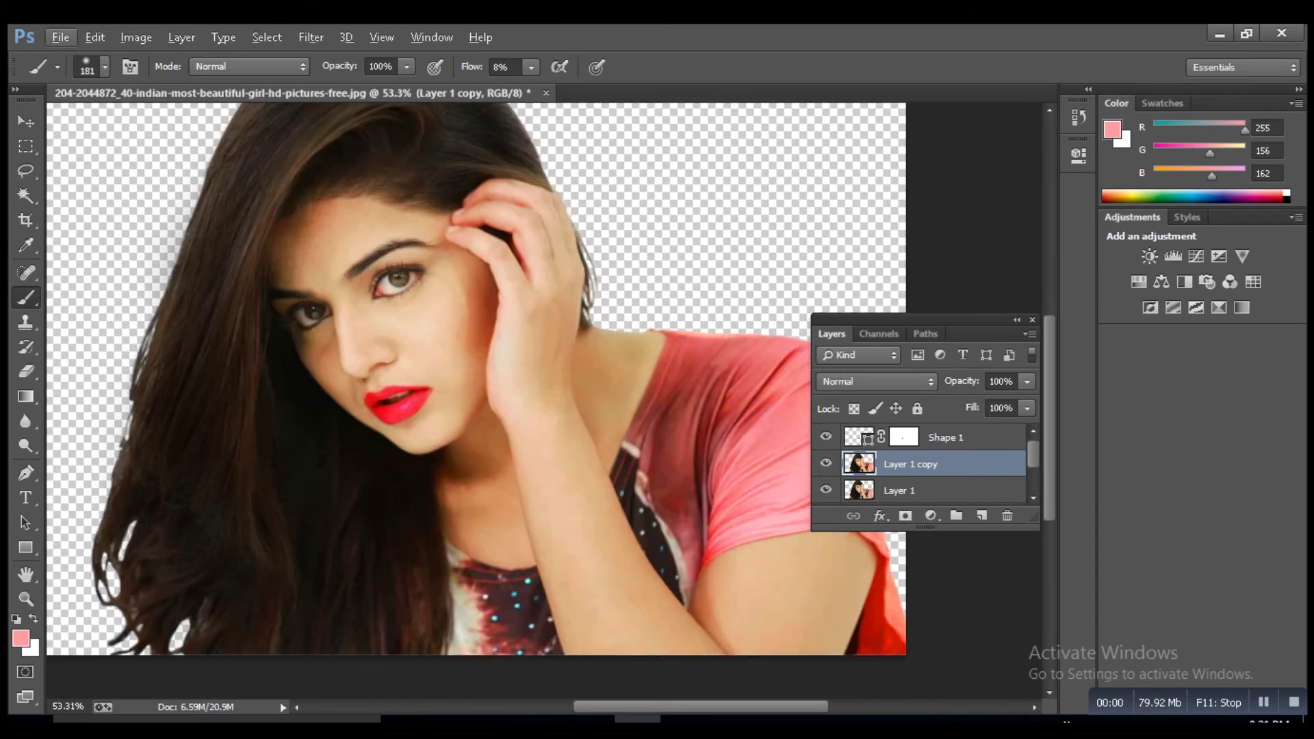
left_click_drag(555, 352, 543, 352)
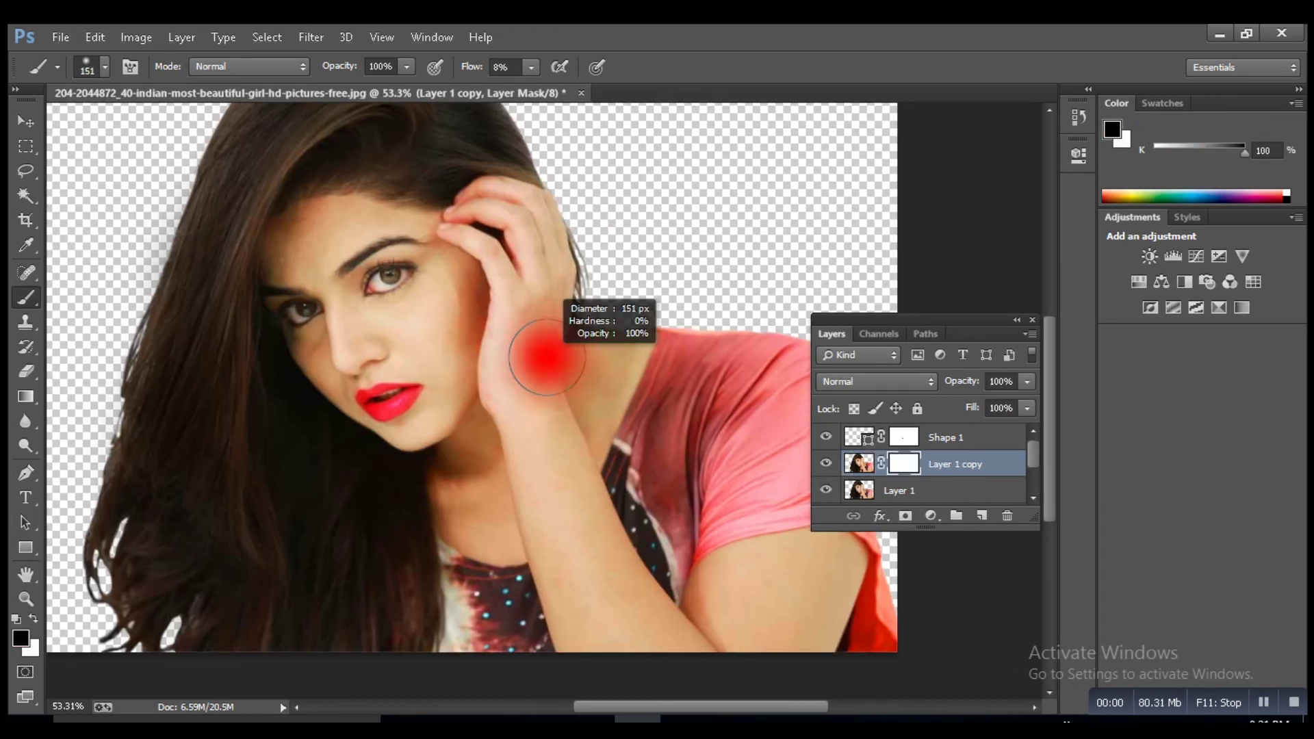
Step: Set the Brush flow to 62% and paint black on the copy's mask over the face and hand
left_click_drag(684, 397, 568, 205)
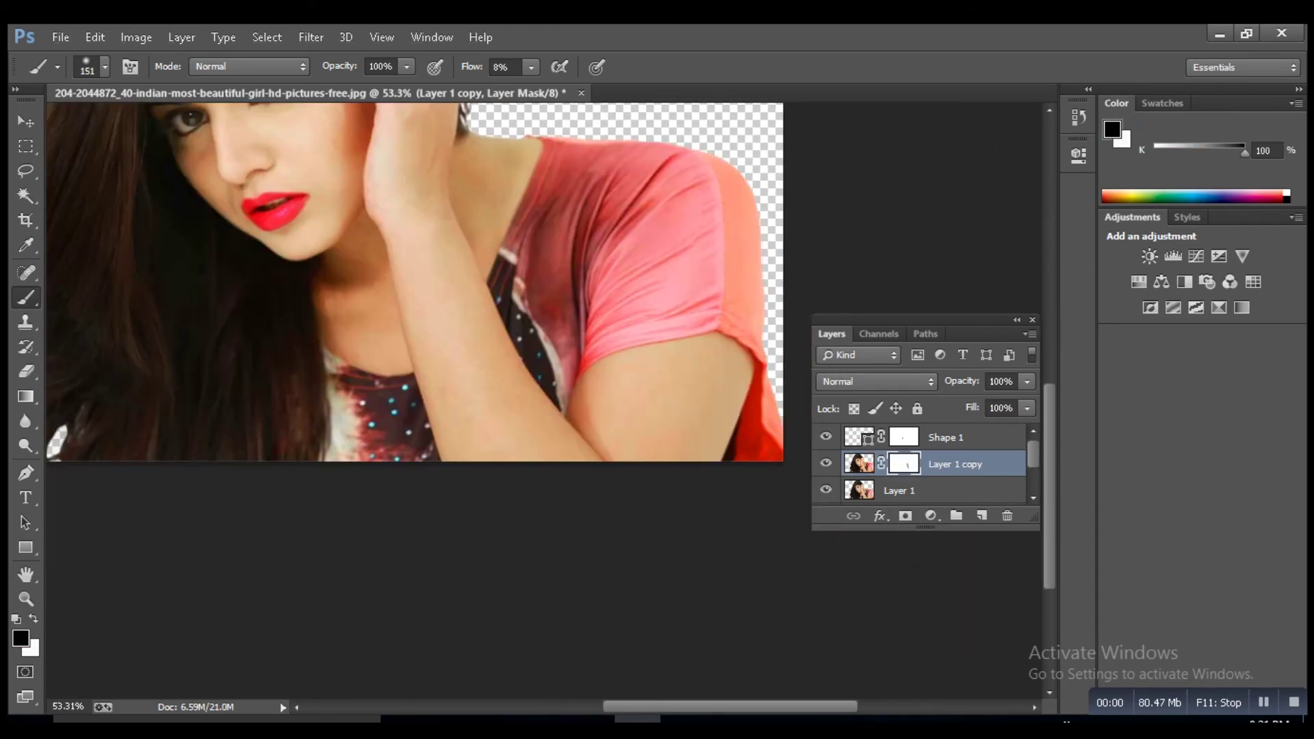
key("shift+6")
key("shift+2")
left_click_drag(568, 206, 585, 370)
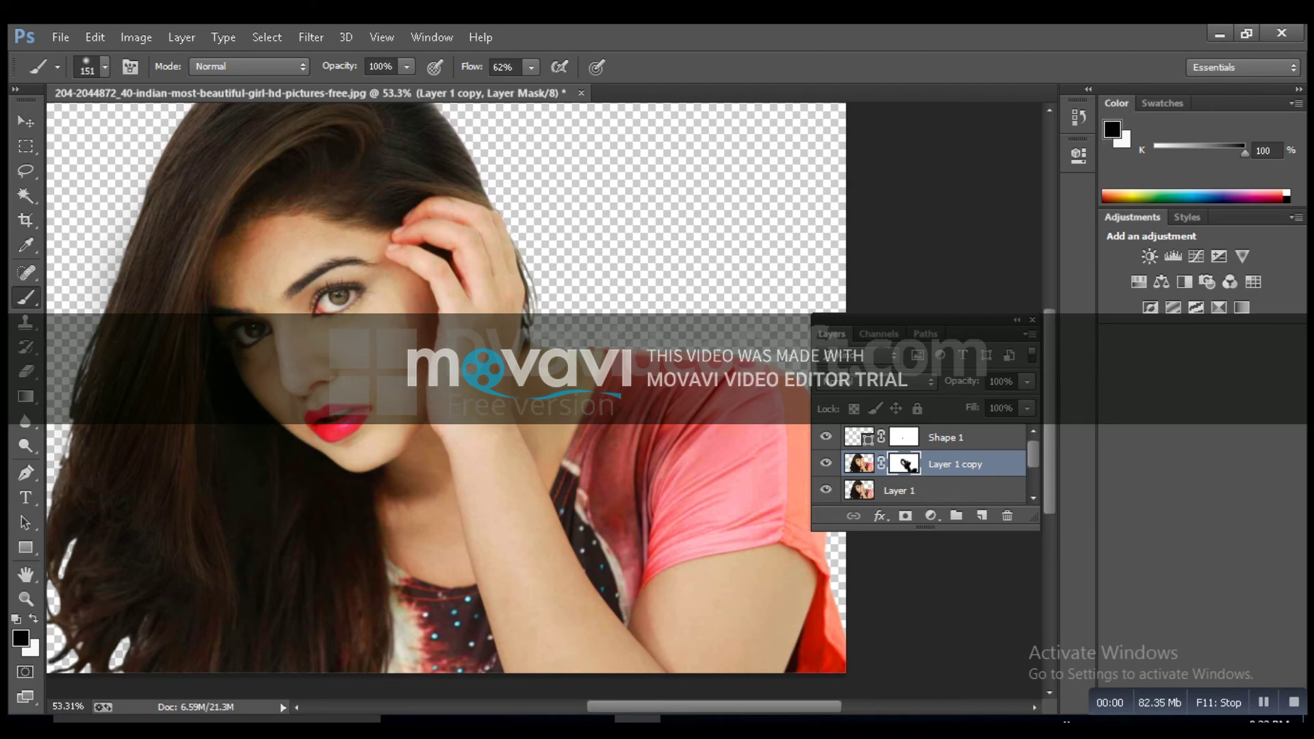
Step: Enlarge the Brush to 441 px at 100% flow and mask out the saturation boost over the hair
scroll(544, 400, "down", 3)
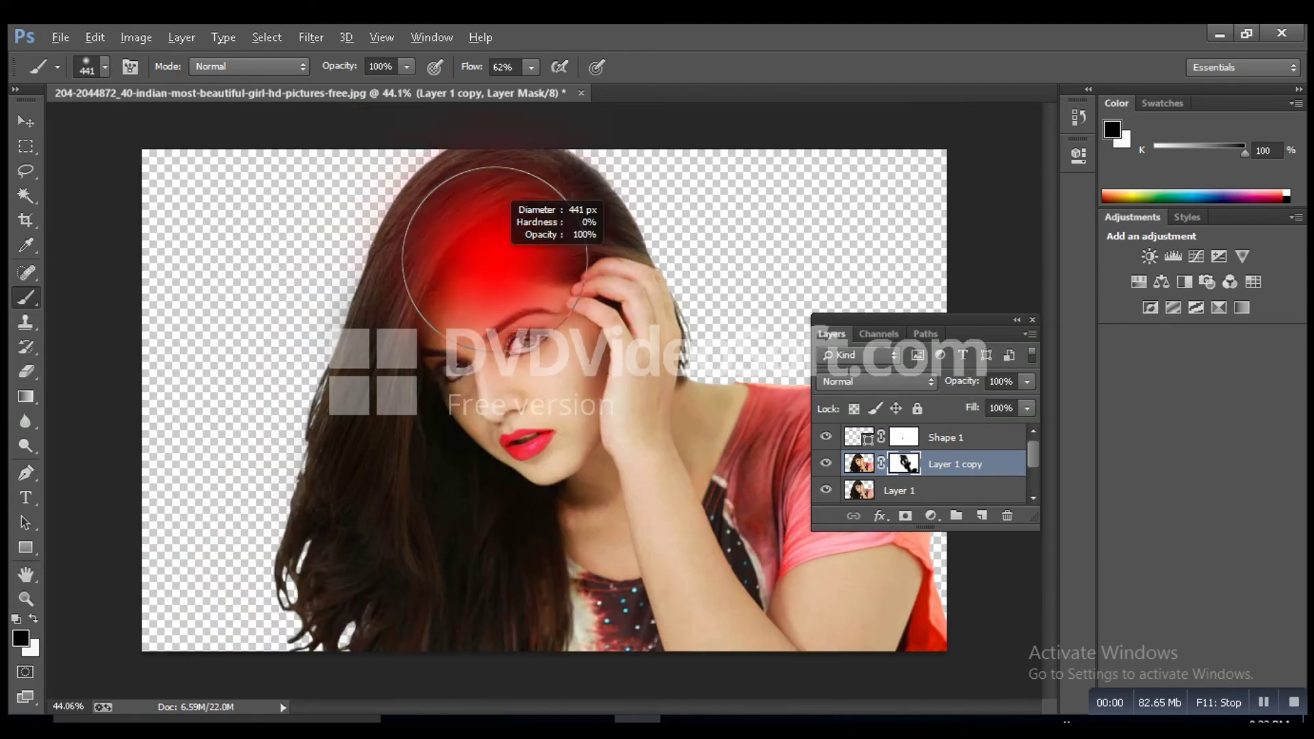
left_click(531, 67)
left_click_drag(349, 287, 302, 520)
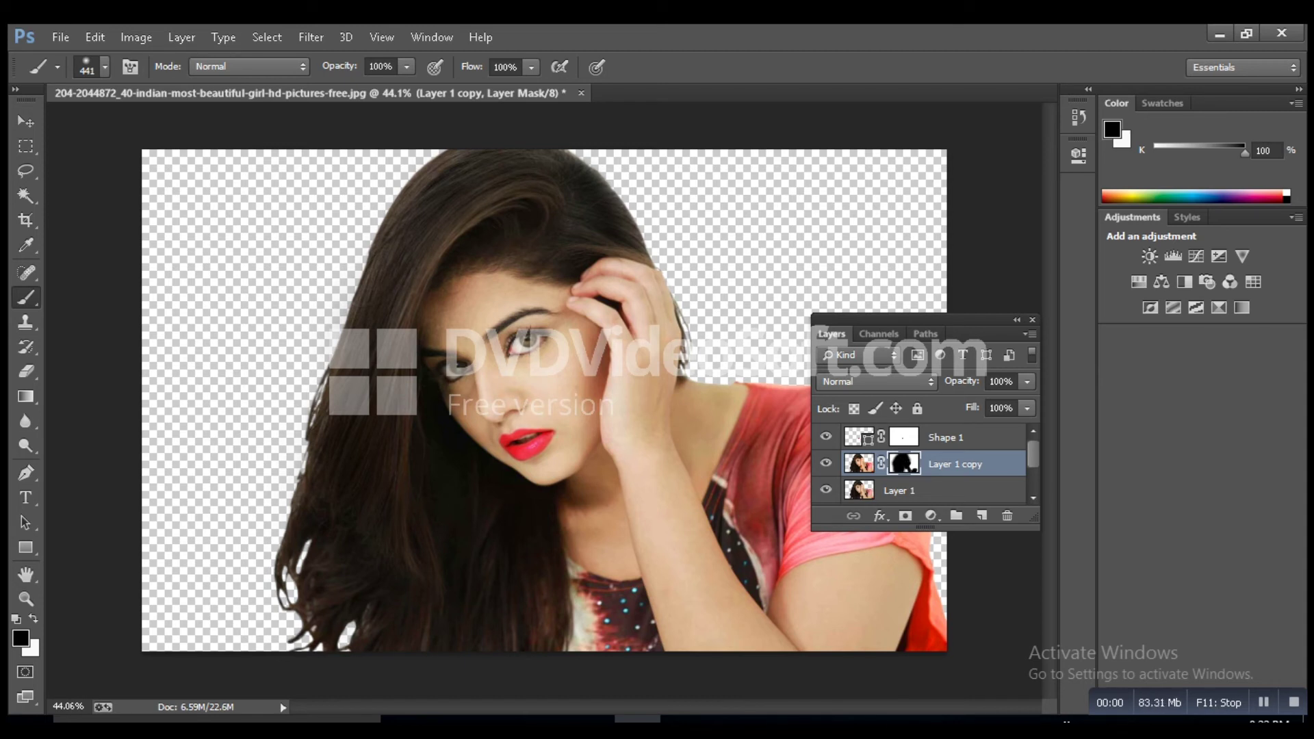
Step: Shrink the Brush to 106 px and clean up the mask around the arms beside the pink top
scroll(654, 469, "up", 3)
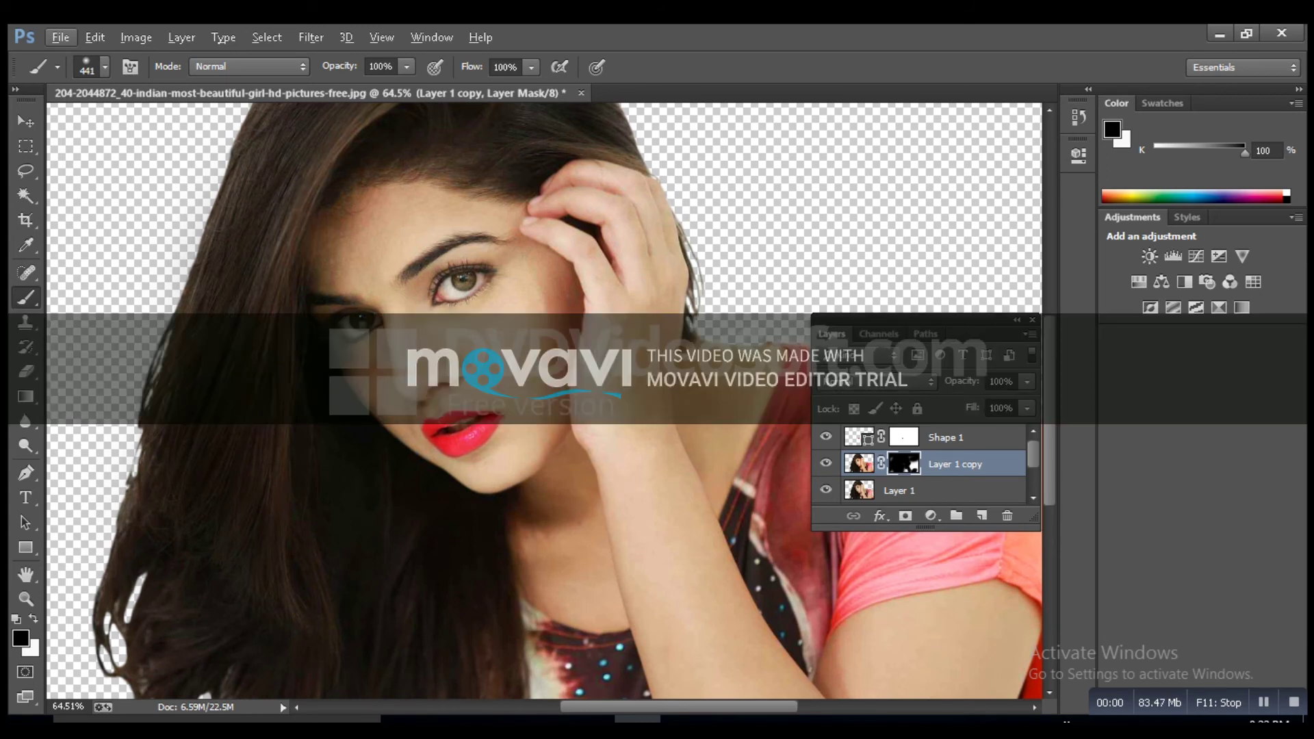
scroll(544, 407, "down", 4)
scroll(544, 407, "right", 3)
key("bracketleft")
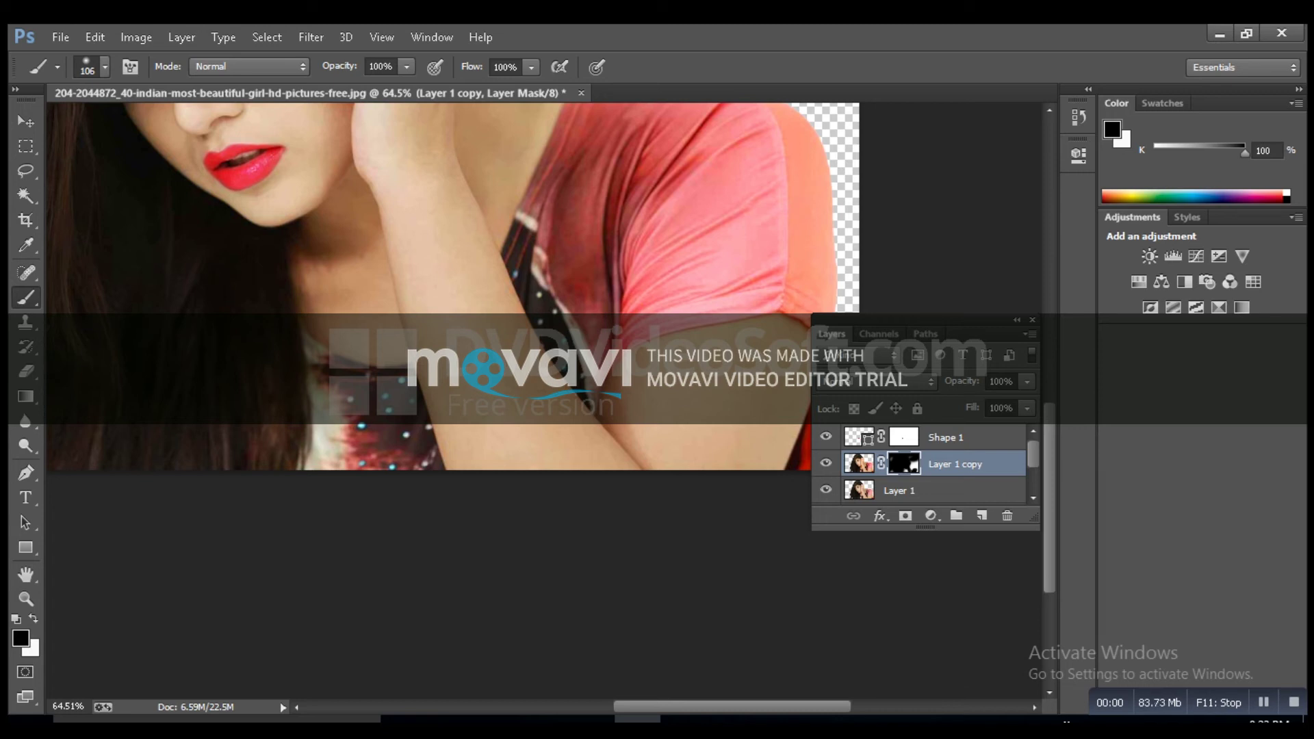
scroll(452, 287, "right", 3)
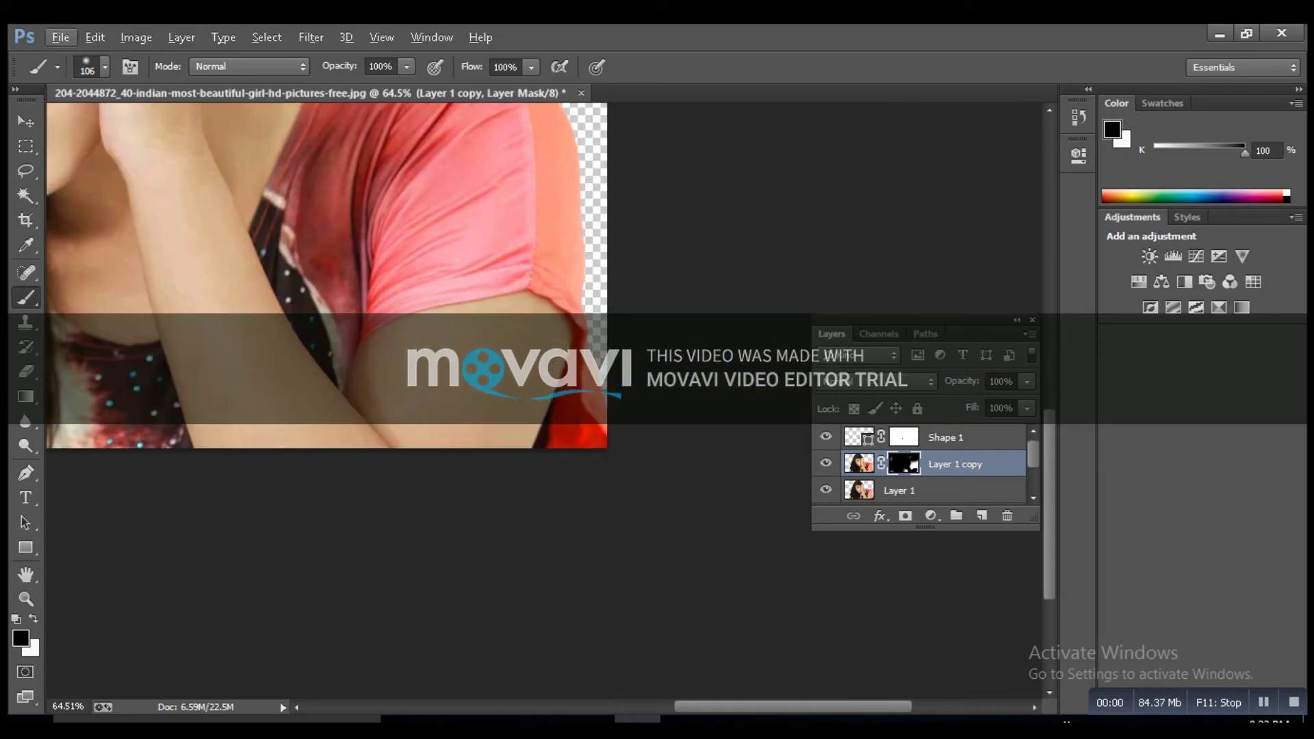
Step: Apply the layer mask permanently to the Layer 1 copy
scroll(544, 400, "down", 3)
key("alt")
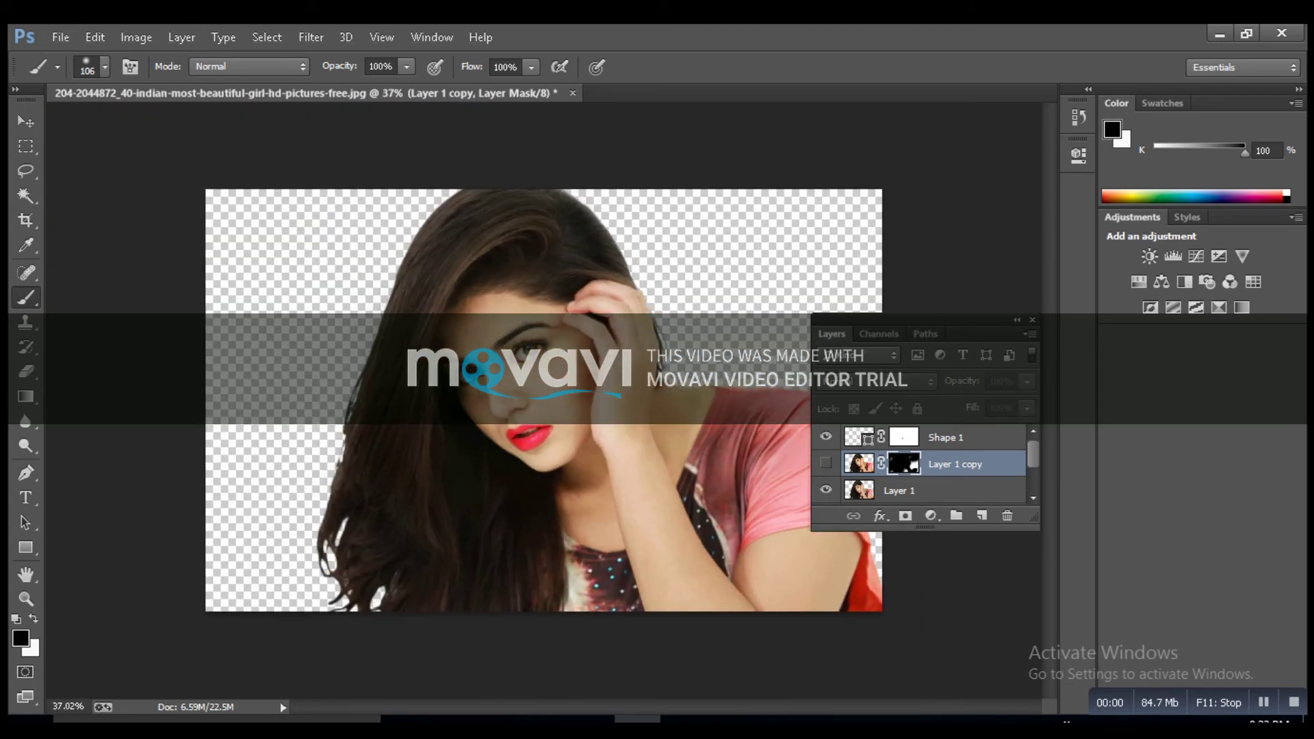
scroll(548, 410, "up", 1)
scroll(548, 410, "down", 2)
right_click(931, 464)
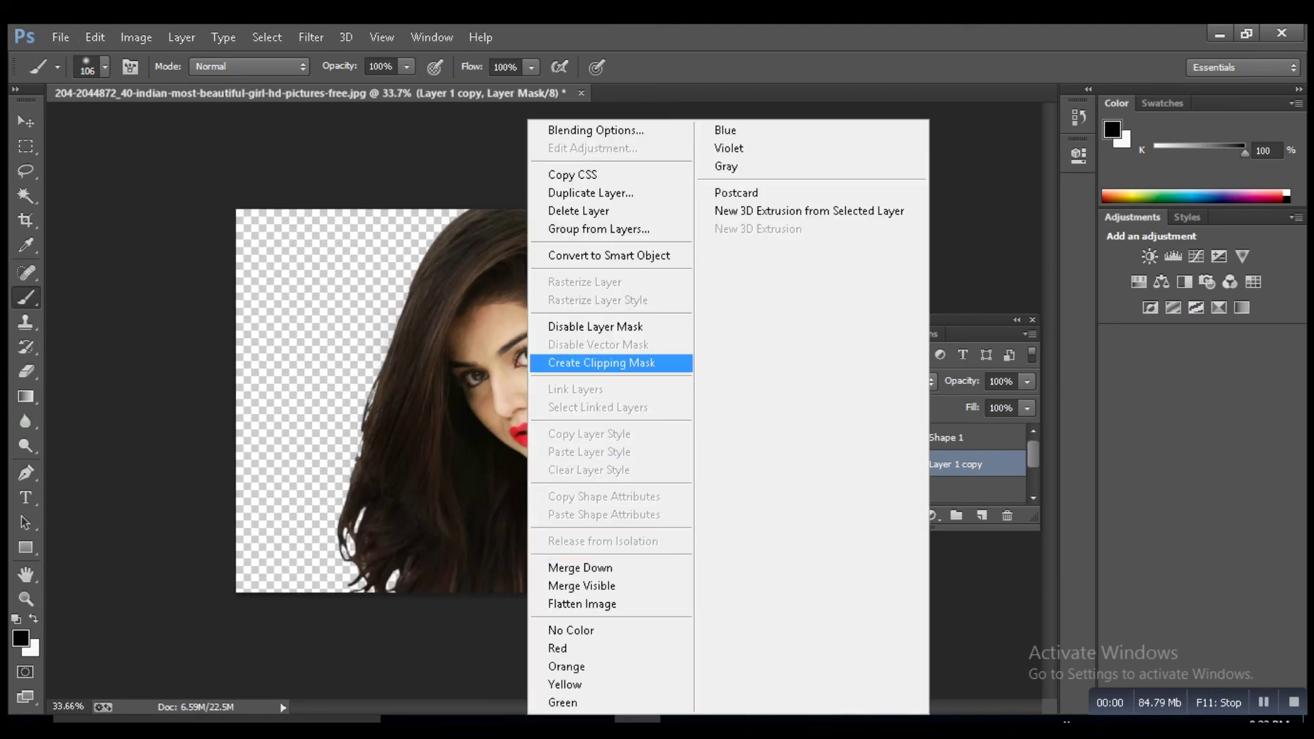
right_click(859, 464)
key("Escape")
right_click(903, 464)
left_click(997, 527)
left_click(826, 463)
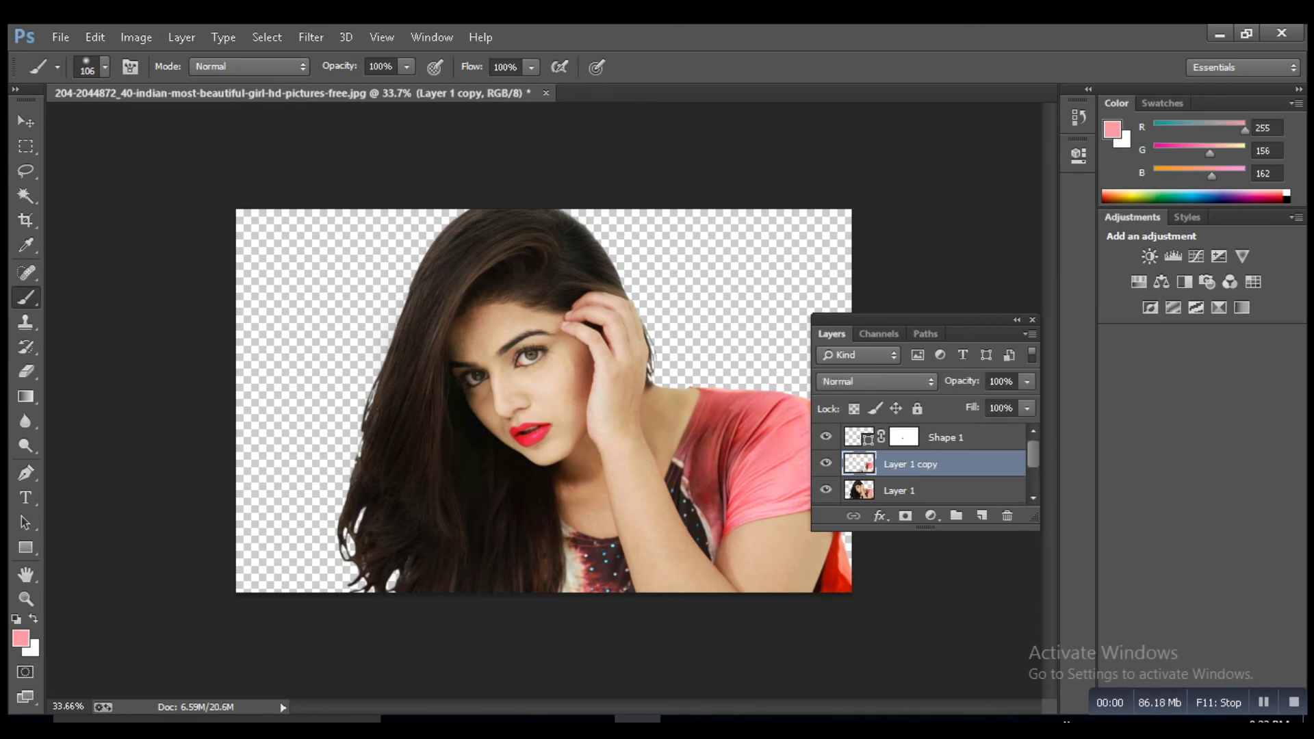
Step: Merge the Layer 1 copy with the Shape 1 lip layer and toggle the merged layer to compare
right_click(938, 464)
left_click(616, 538)
left_click(826, 436)
left_click(827, 436)
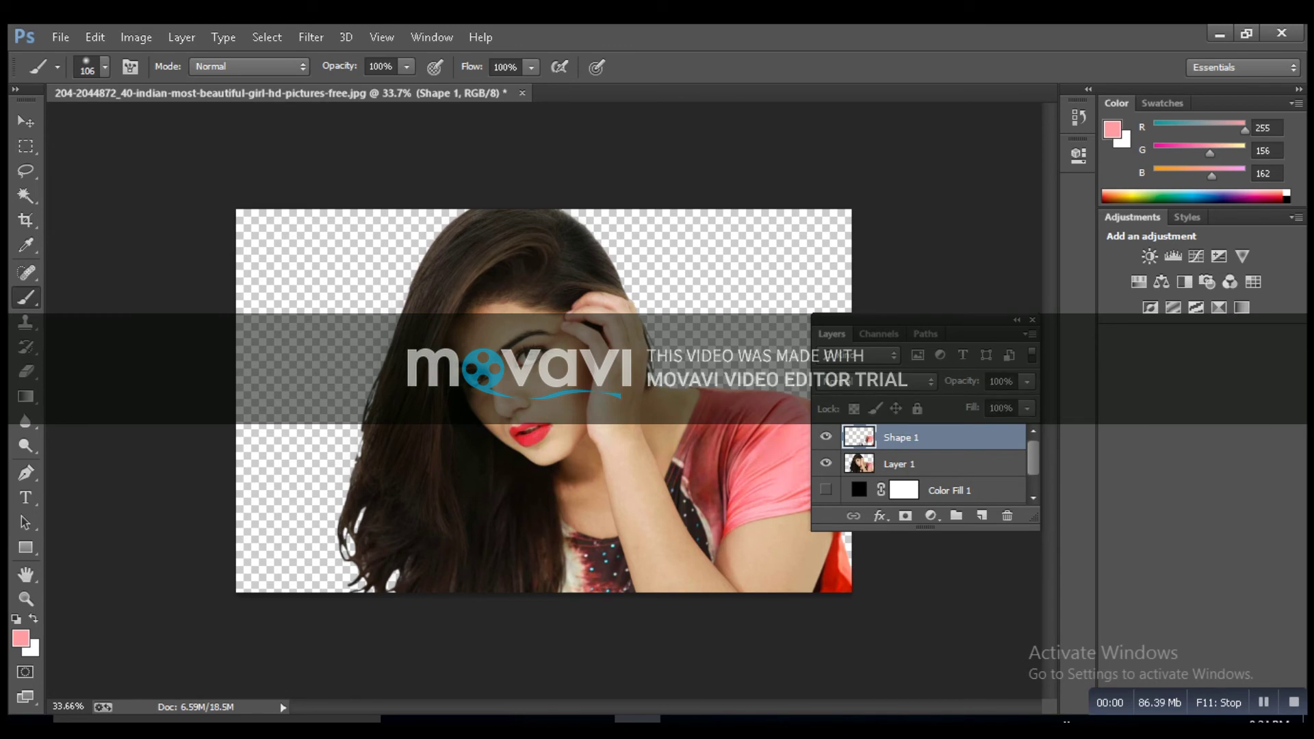
Step: Duplicate the Layer 1 portrait to keep an untouched version underneath
scroll(544, 401, "up", 3)
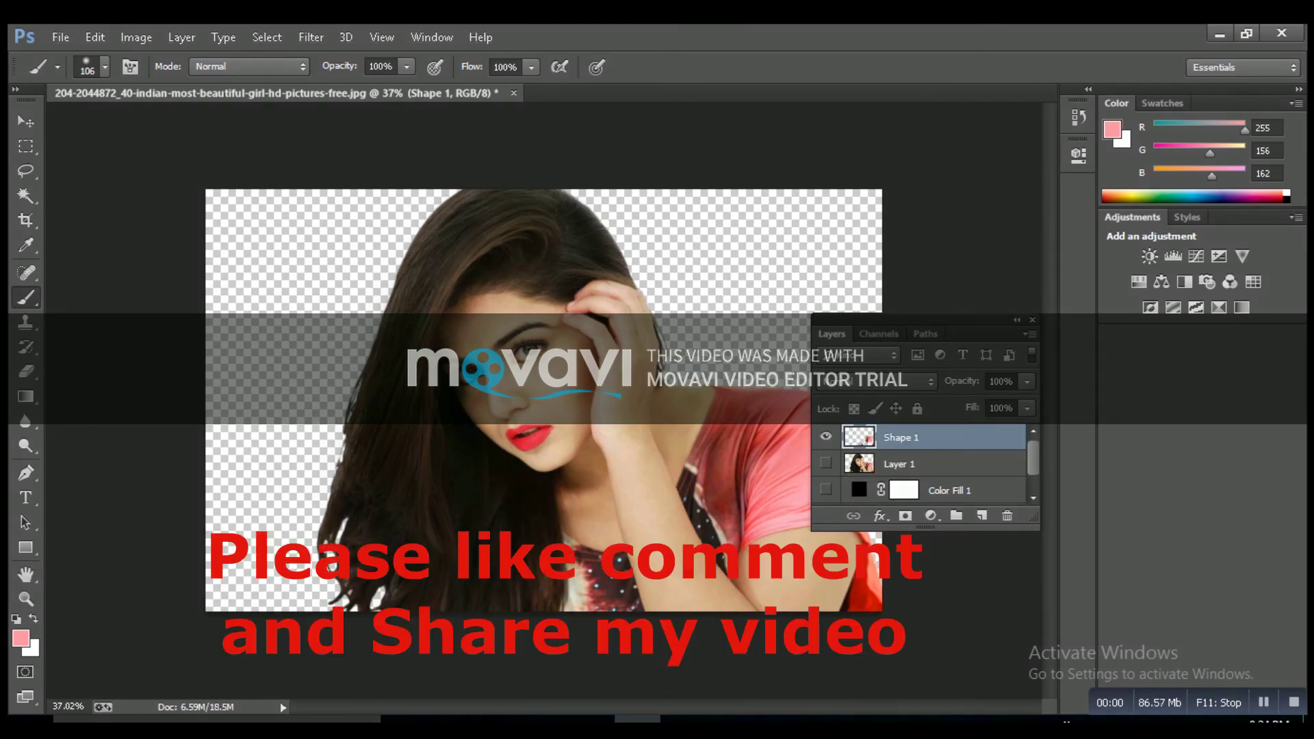
right_click(904, 464)
key("Escape")
left_click(903, 464)
key("ctrl+j")
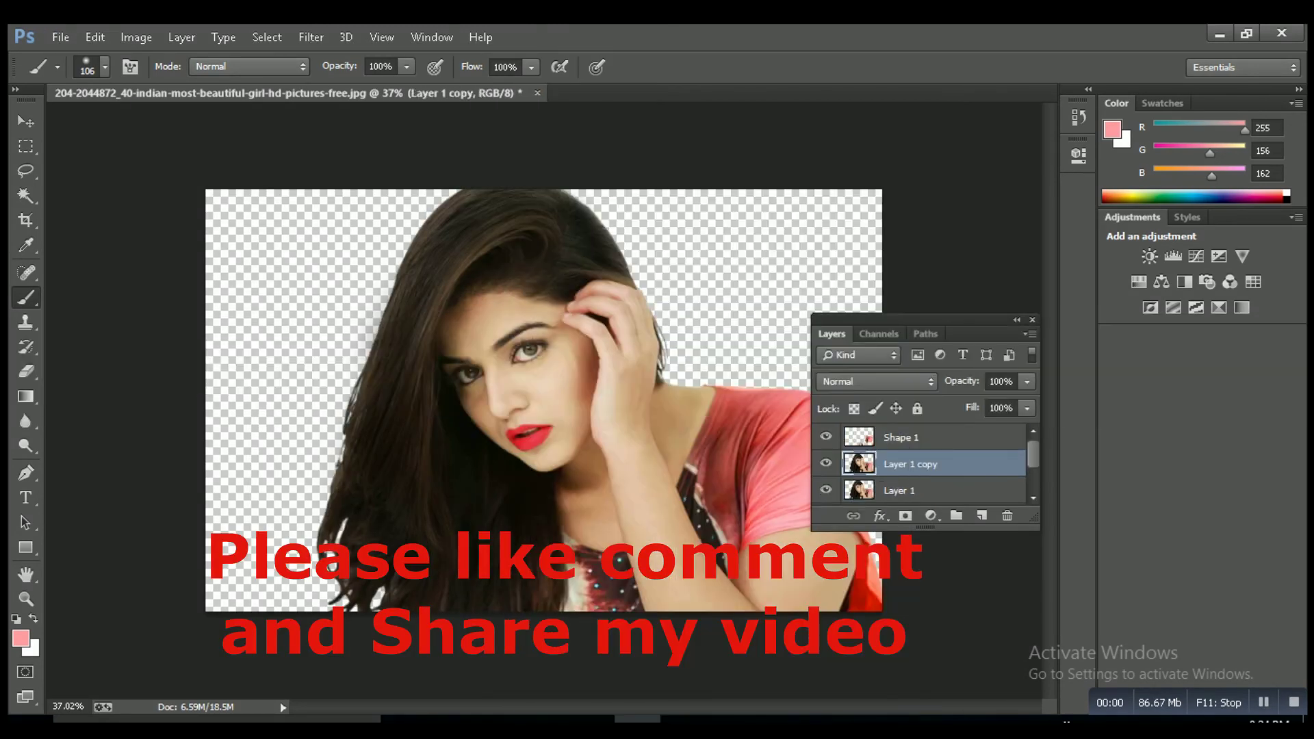
Step: Merge the new Layer 1 copy with the Shape 1 layer into one retouched portrait layer
left_click(903, 436, "shift")
right_click(903, 436)
left_click(602, 561)
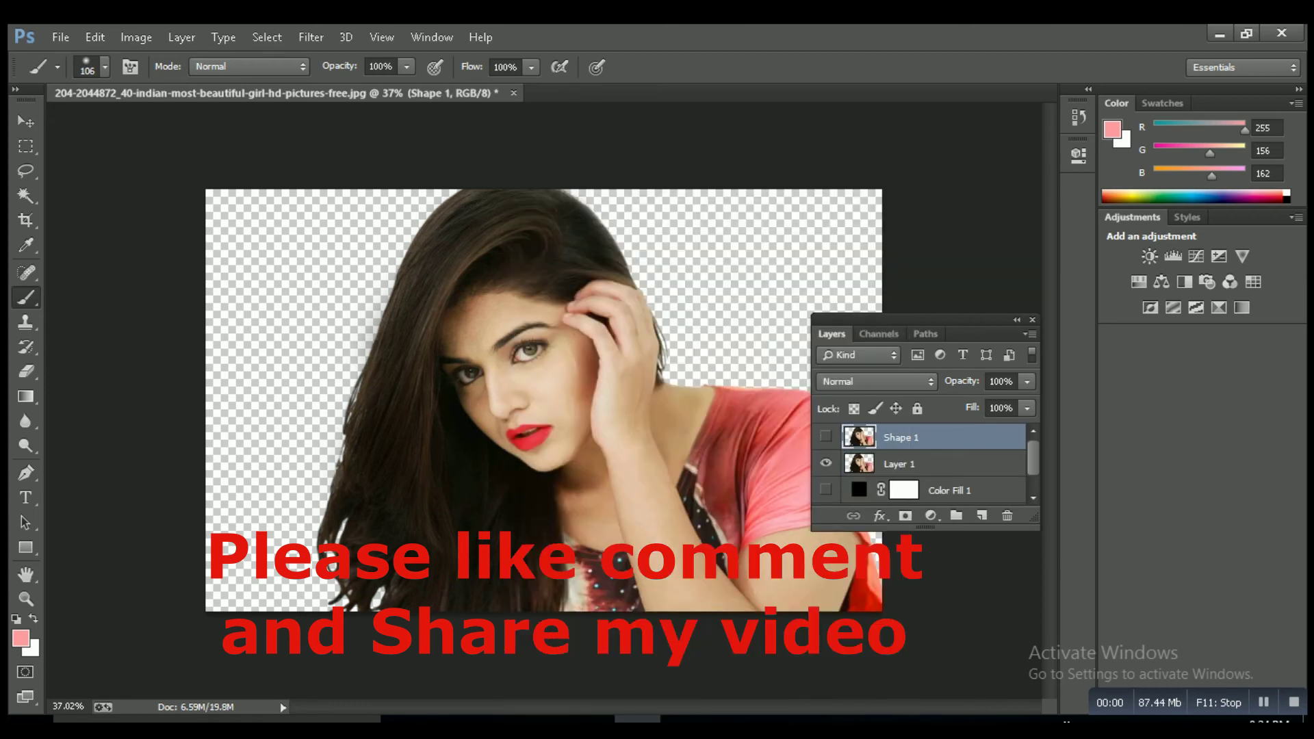